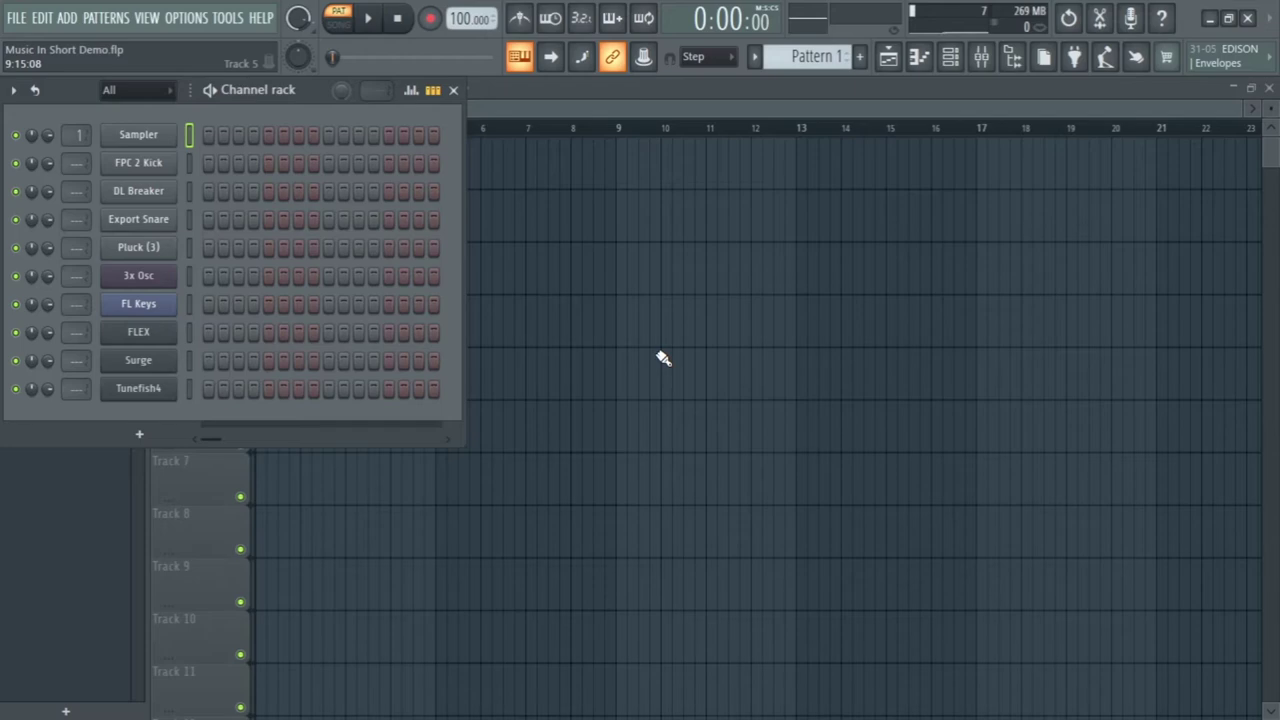
Switch to the web browser and look over the Poh Di Raat video and the artist channel's uploaded videos on YouTube
{"action": "key", "text": "alt+Tab"}
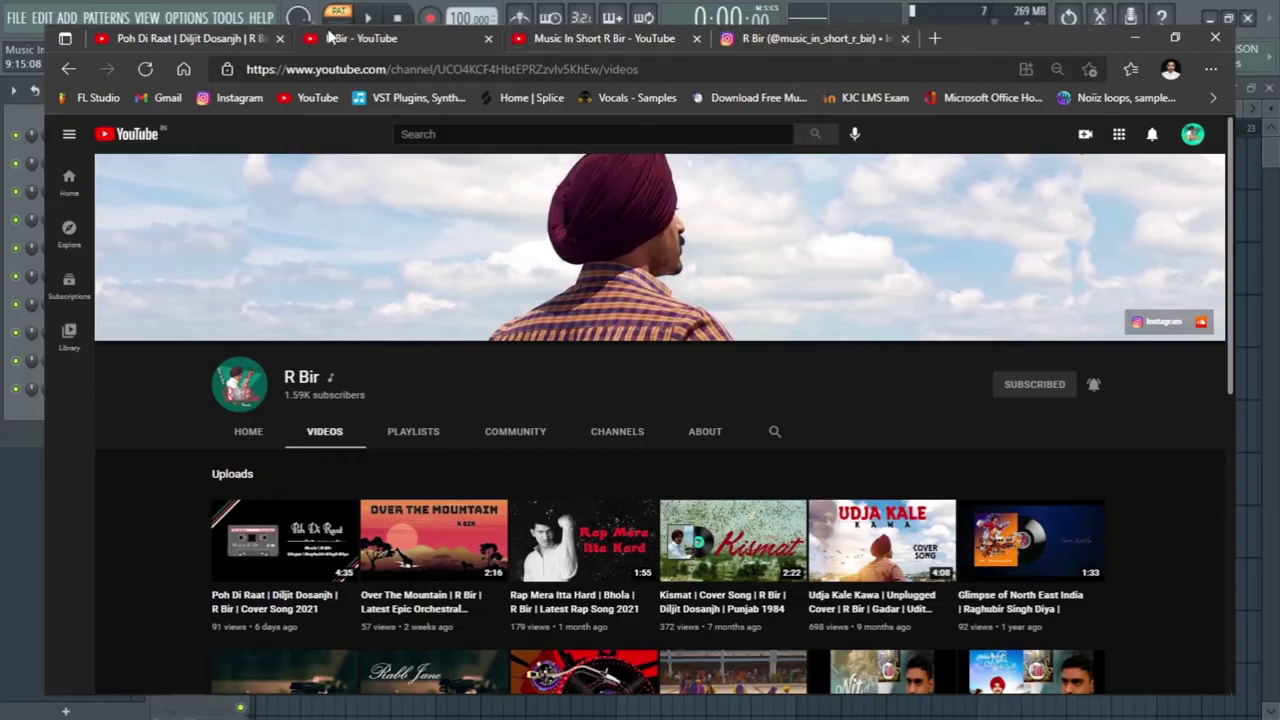
{"action": "left_click", "coordinate": [262, 40]}
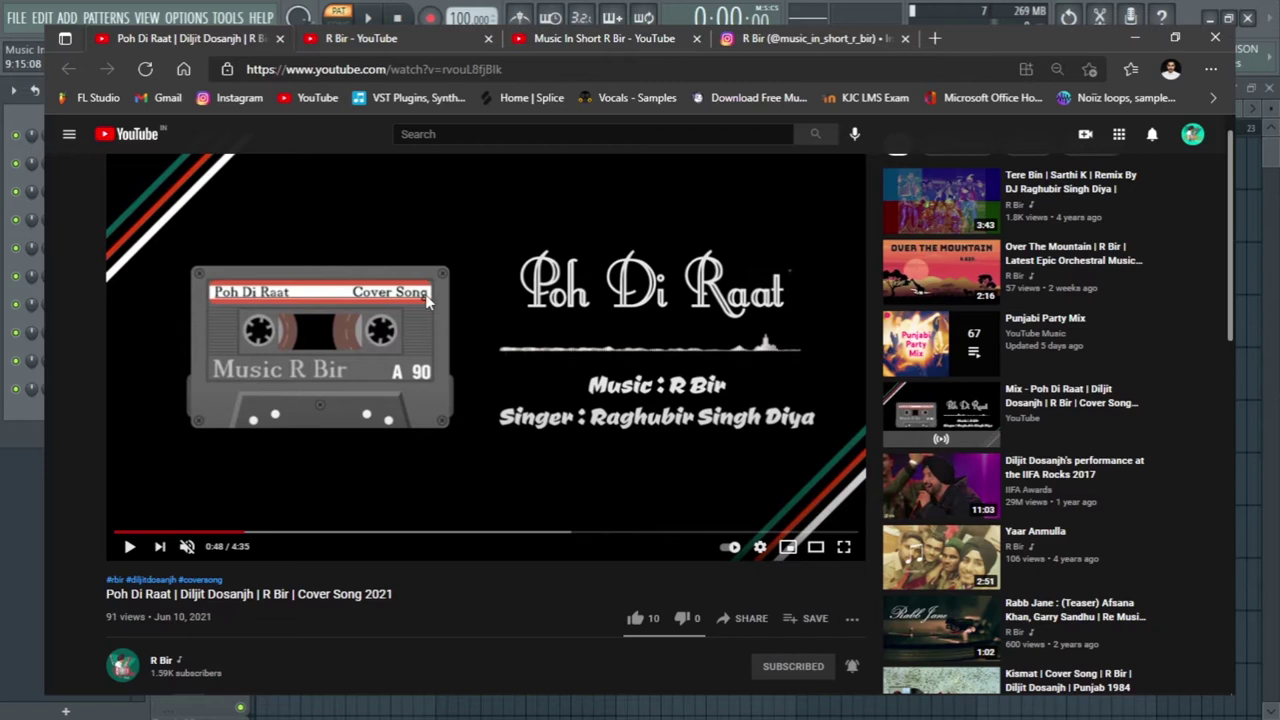
{"action": "left_click", "coordinate": [398, 36]}
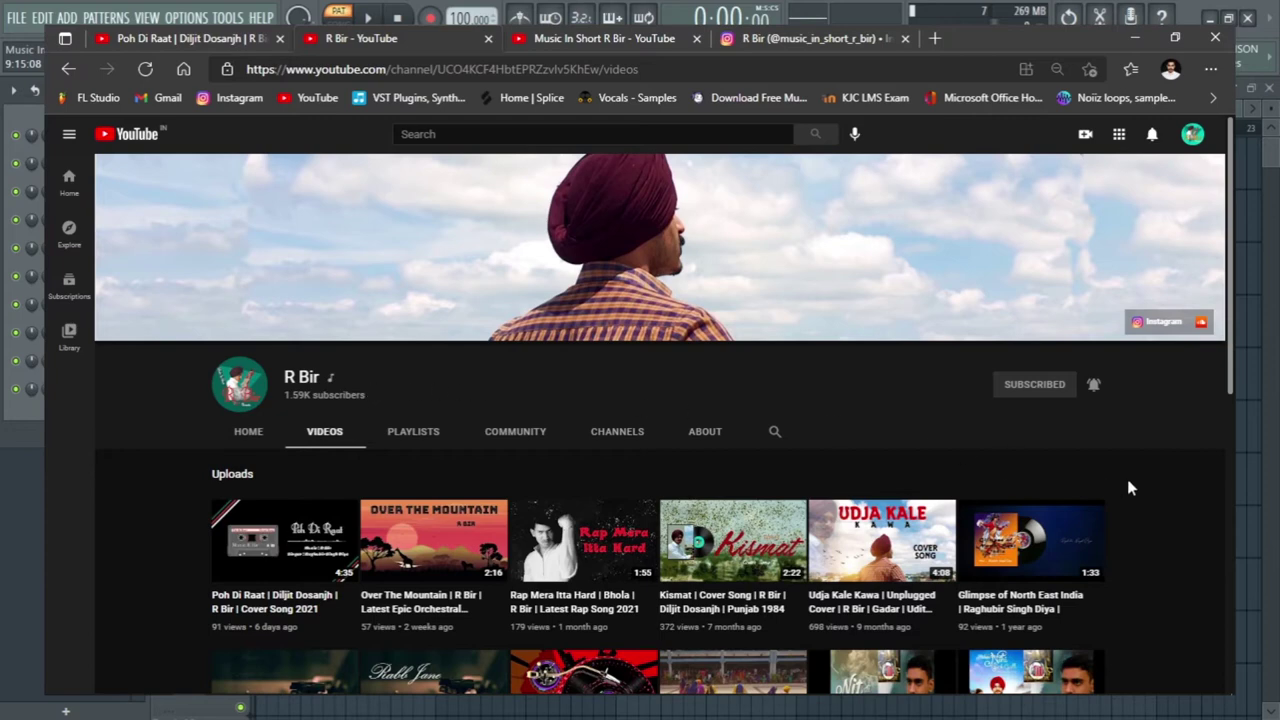
{"action": "scroll", "coordinate": [1172, 484], "scroll_direction": "down", "scroll_amount": 5}
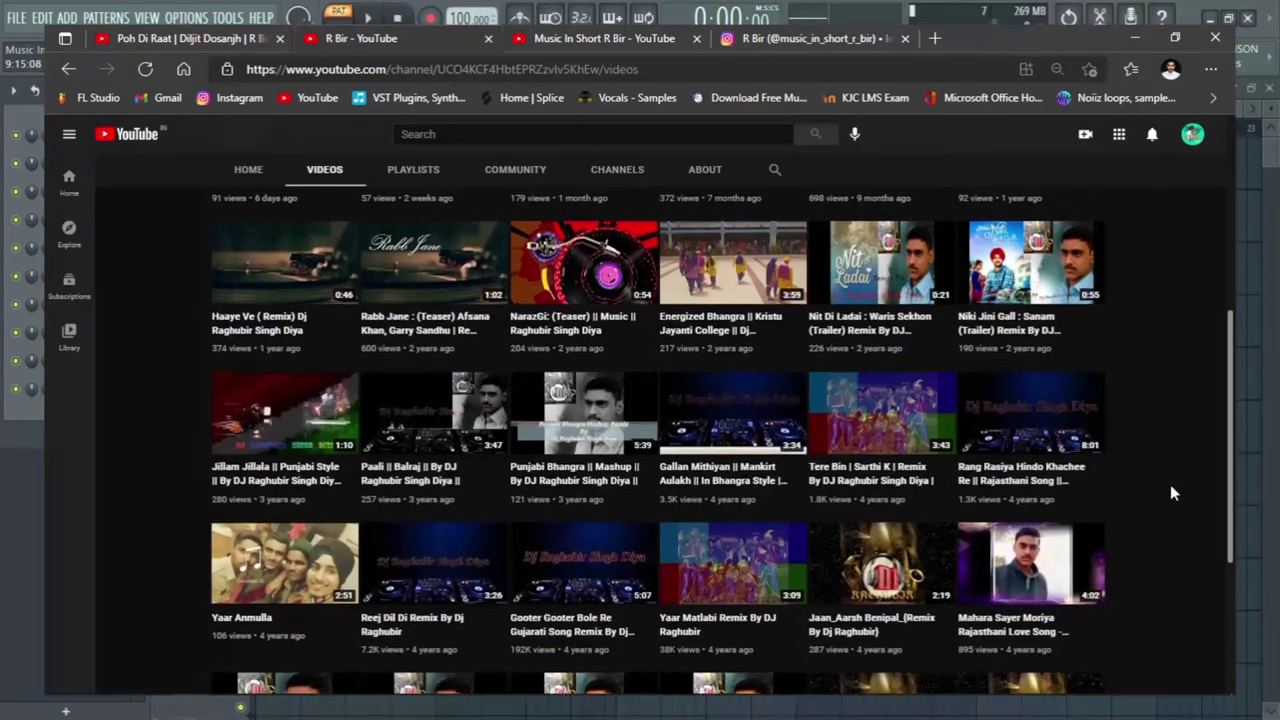
{"action": "scroll", "coordinate": [1172, 484], "scroll_direction": "up", "scroll_amount": 4}
{"action": "scroll", "coordinate": [1172, 492], "scroll_direction": "up", "scroll_amount": 1}
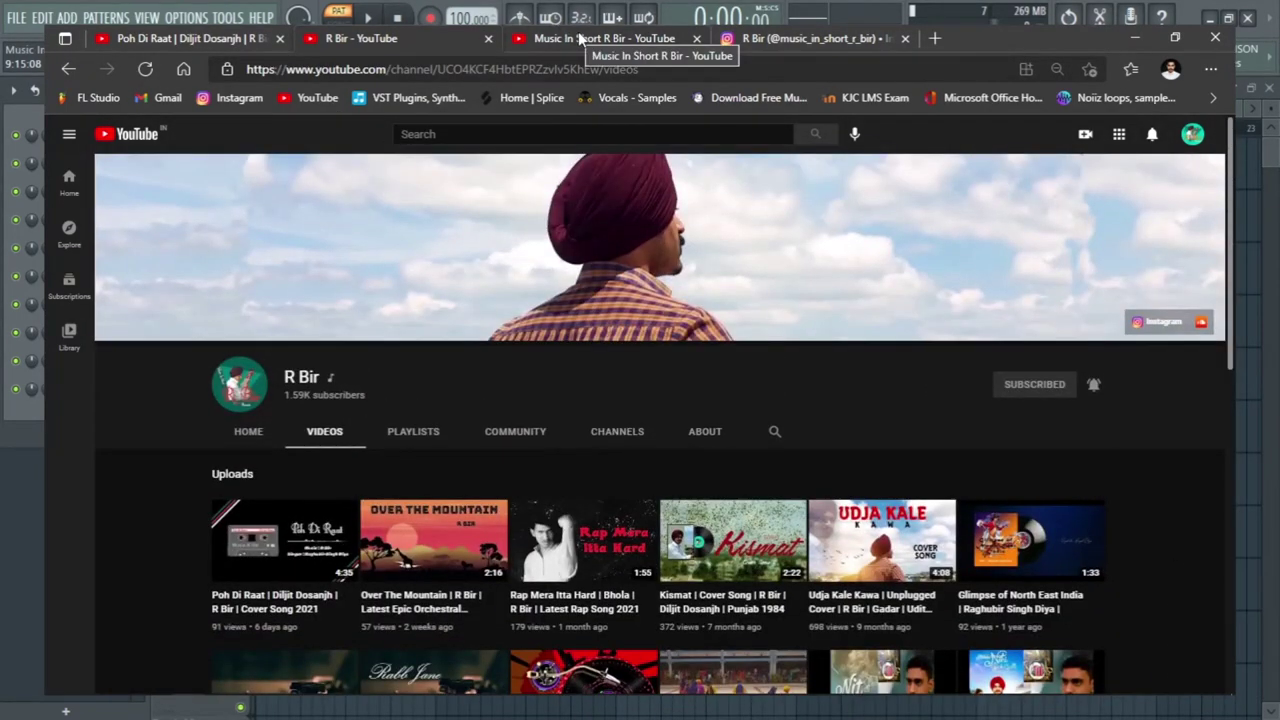
Look through the Music In Short YouTube channel and the matching Instagram profile, and close the browser to return to FL Studio
{"action": "left_click", "coordinate": [615, 36]}
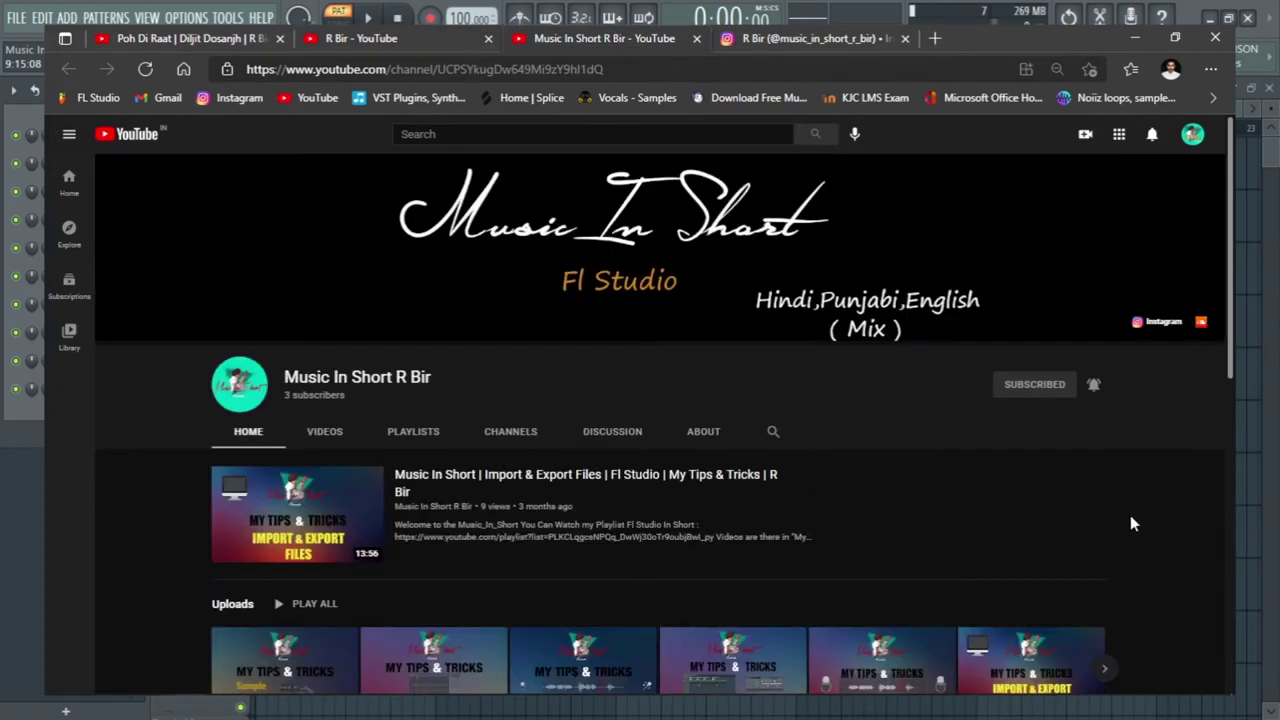
{"action": "scroll", "coordinate": [1132, 522], "scroll_direction": "down", "scroll_amount": 4}
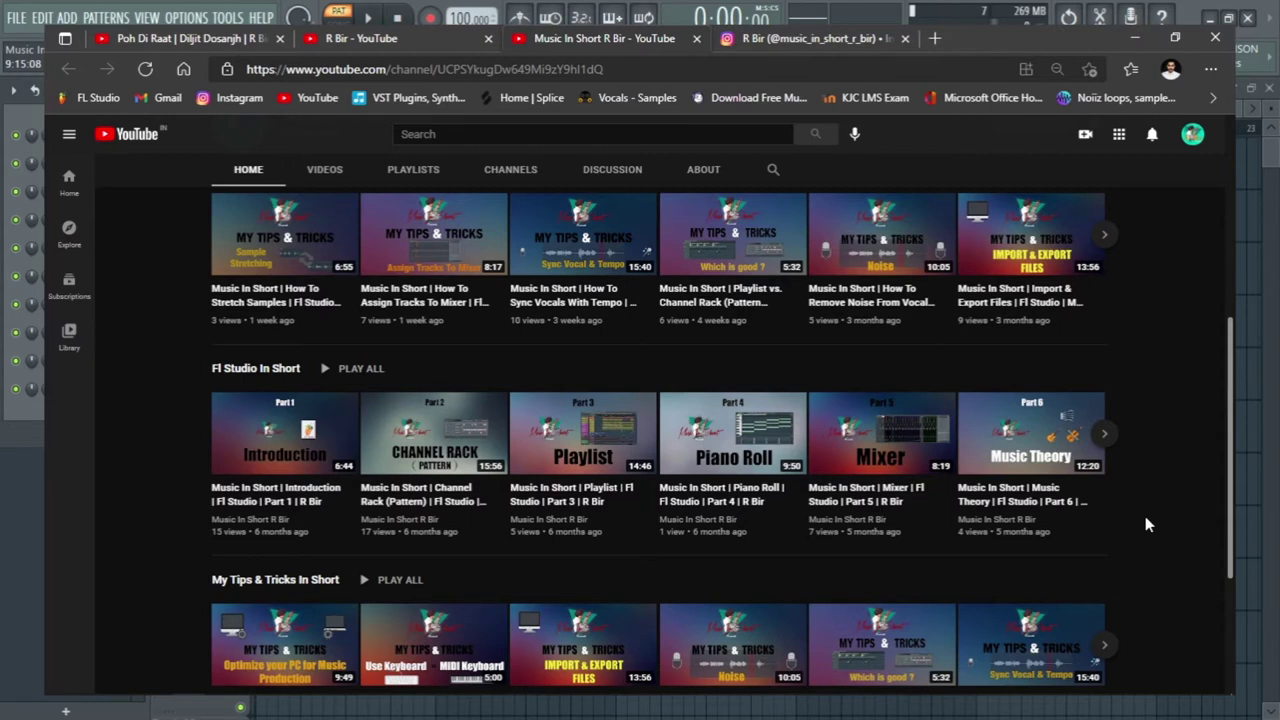
{"action": "scroll", "coordinate": [1147, 523], "scroll_direction": "up", "scroll_amount": 5}
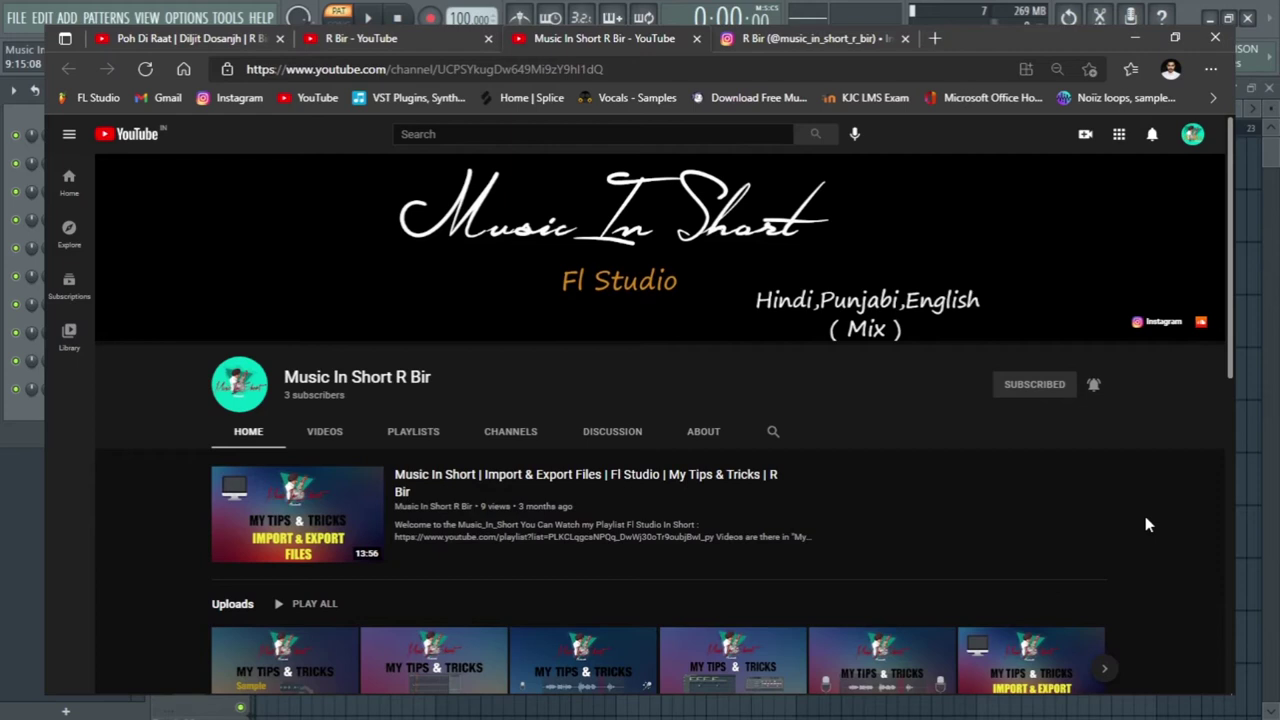
{"action": "left_click", "coordinate": [820, 38]}
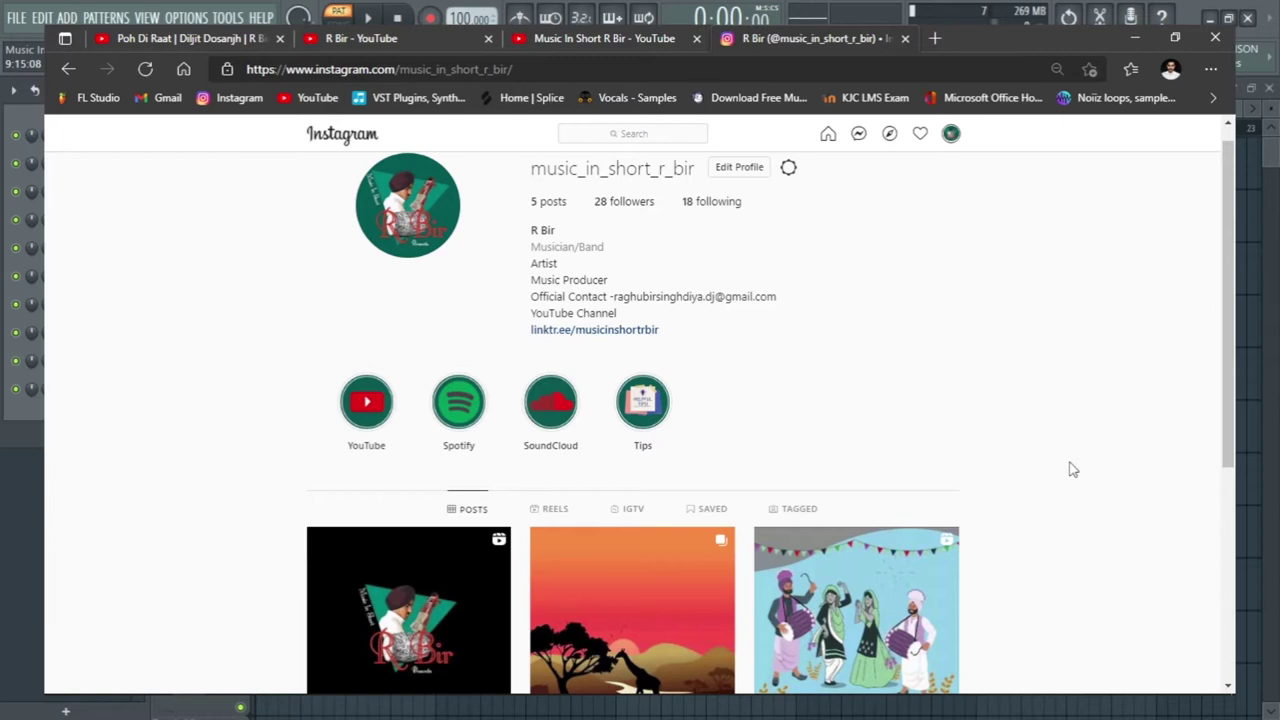
{"action": "scroll", "coordinate": [1073, 469], "scroll_direction": "down", "scroll_amount": 4}
{"action": "scroll", "coordinate": [1073, 469], "scroll_direction": "up", "scroll_amount": 4}
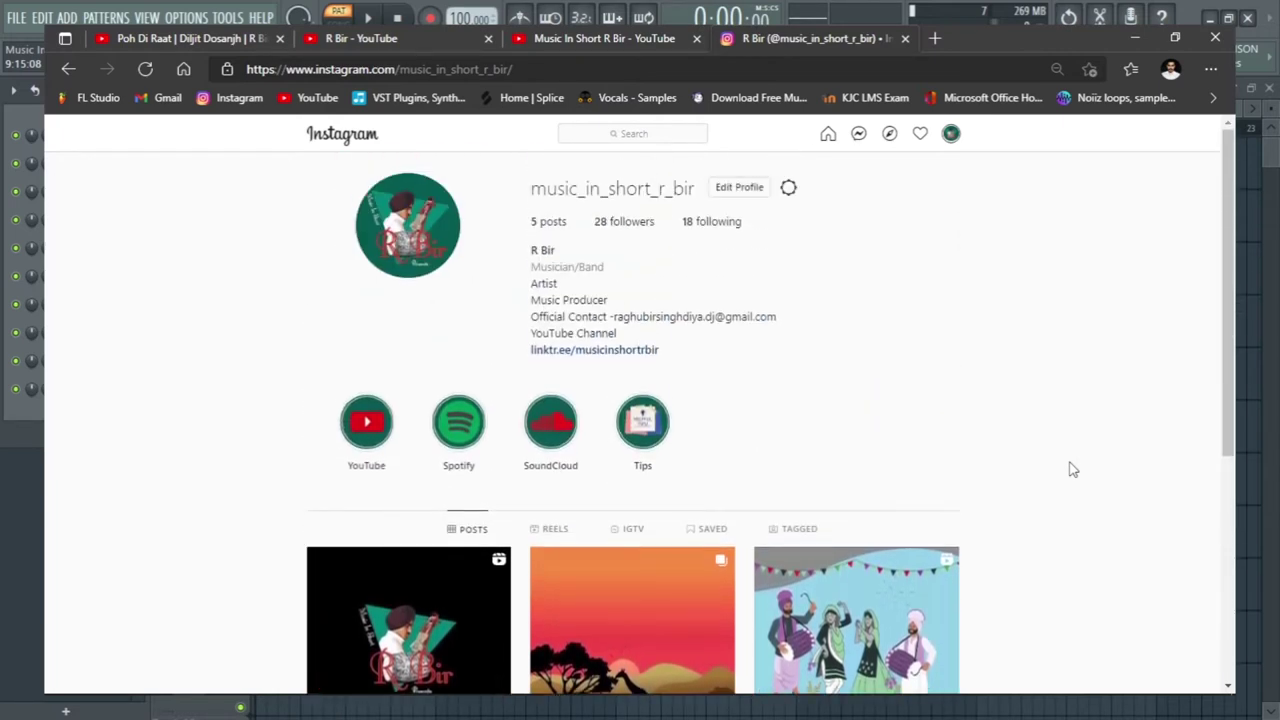
{"action": "left_click", "coordinate": [1216, 38]}
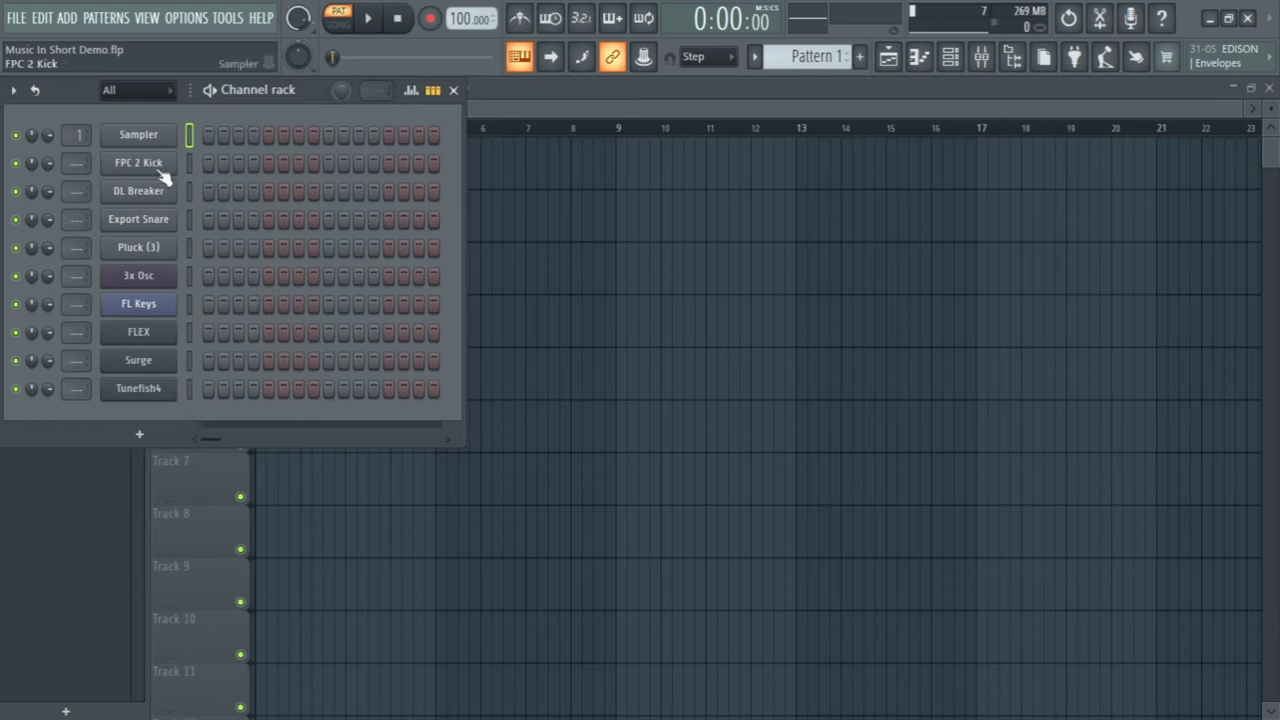
Open the Sampler channel, compare its sample settings with its volume envelope settings, and place its window clear of the channel rack
{"action": "left_click", "coordinate": [155, 137]}
{"action": "left_click_drag", "start_coordinate": [443, 177], "coordinate": [465, 91]}
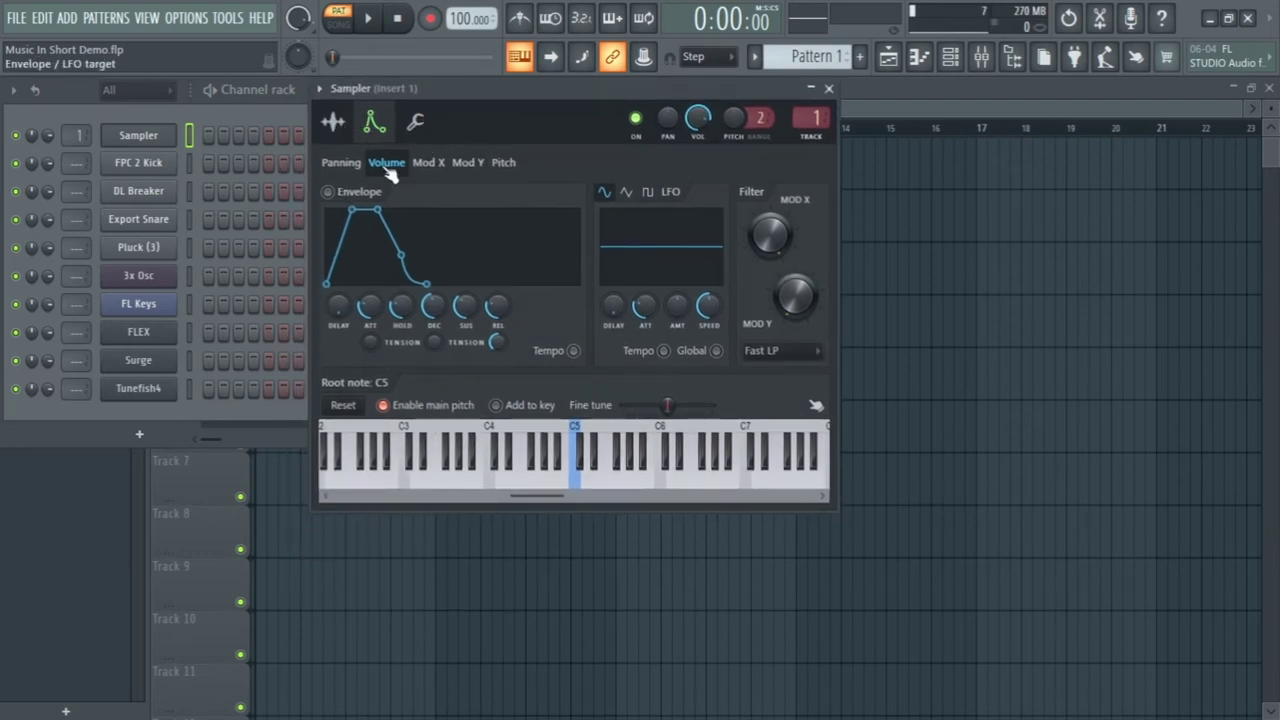
{"action": "left_click", "coordinate": [332, 121]}
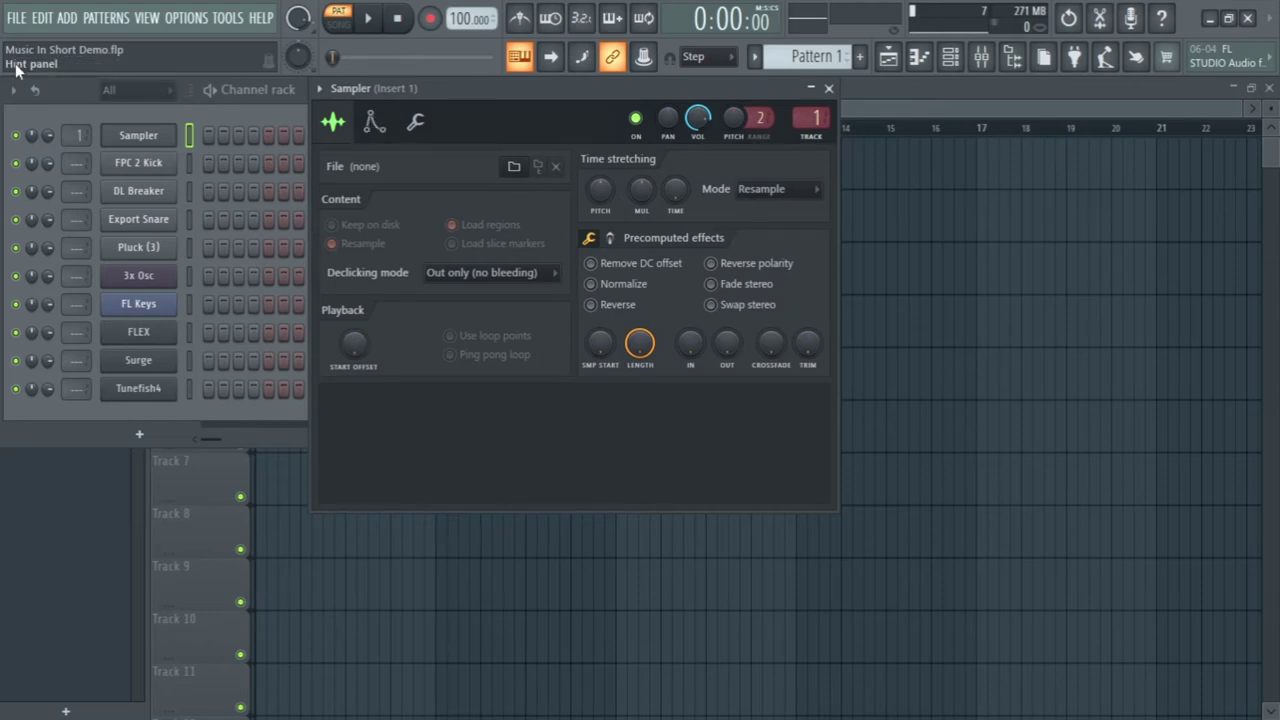
{"action": "left_click", "coordinate": [386, 123]}
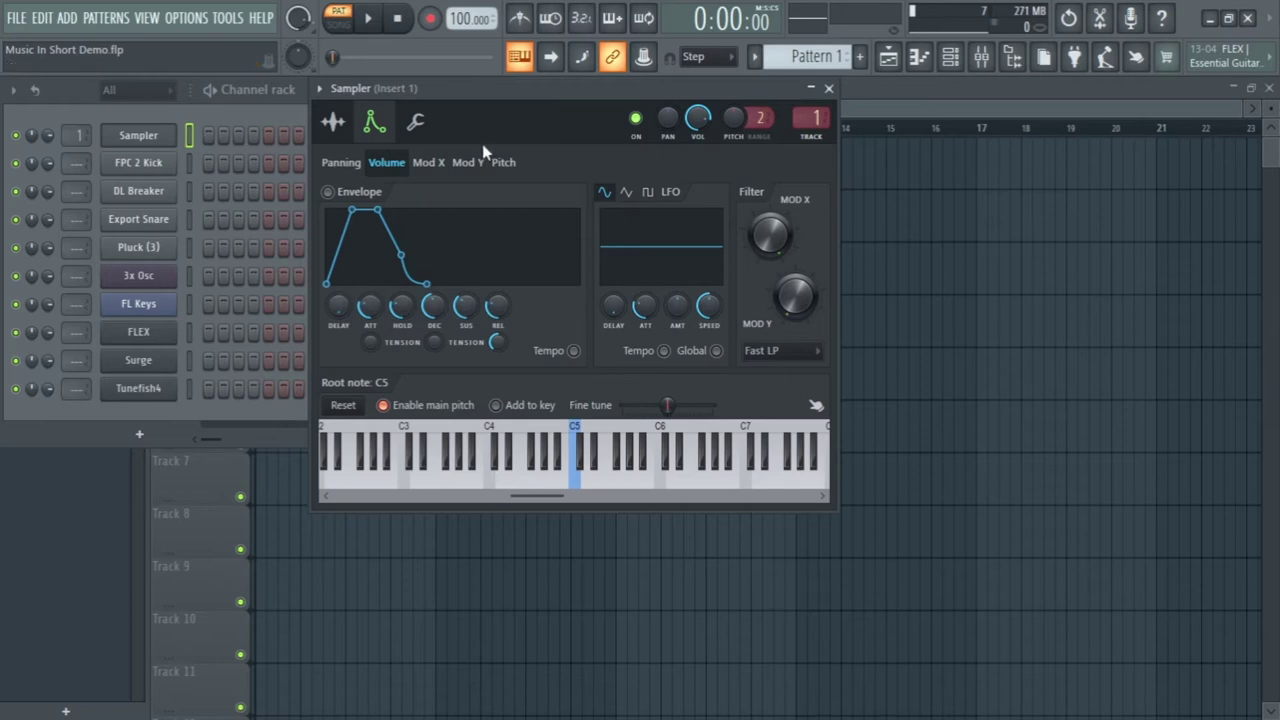
{"action": "left_click_drag", "start_coordinate": [506, 94], "coordinate": [711, 113]}
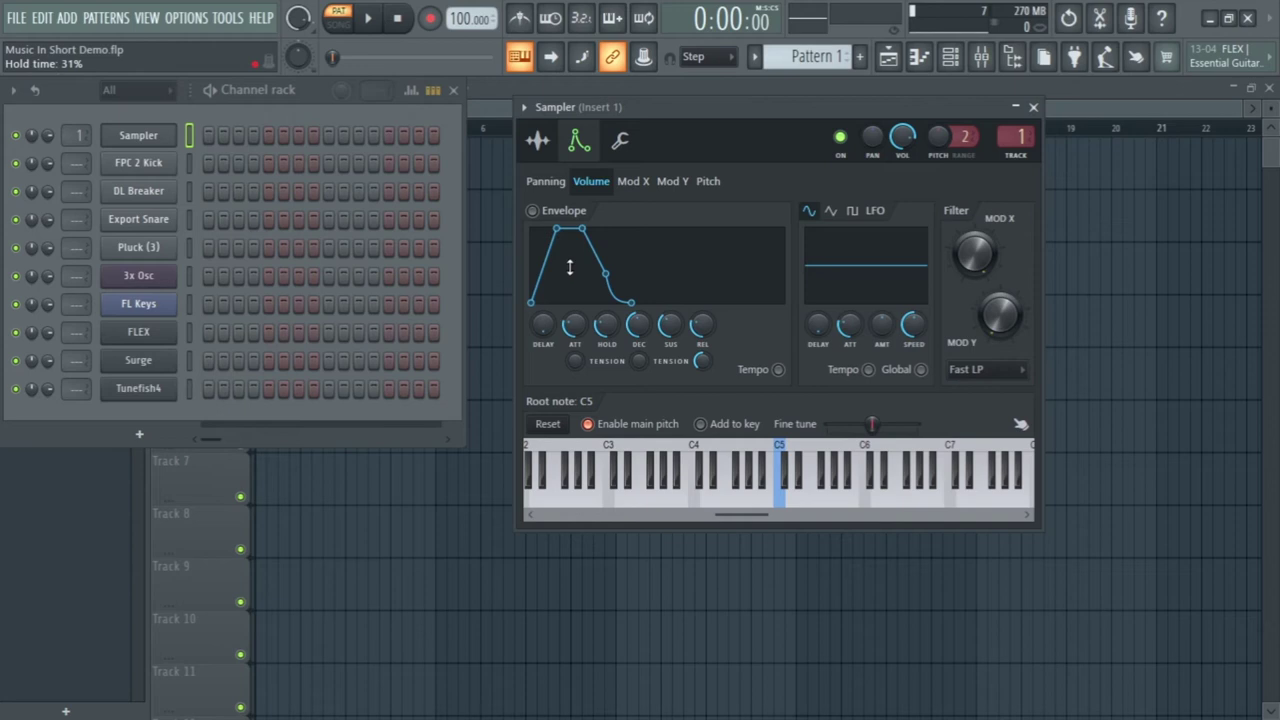
Open the FPC 2 Kick channel and view its sample settings and its volume envelope
{"action": "left_click", "coordinate": [166, 170]}
{"action": "left_click", "coordinate": [522, 188]}
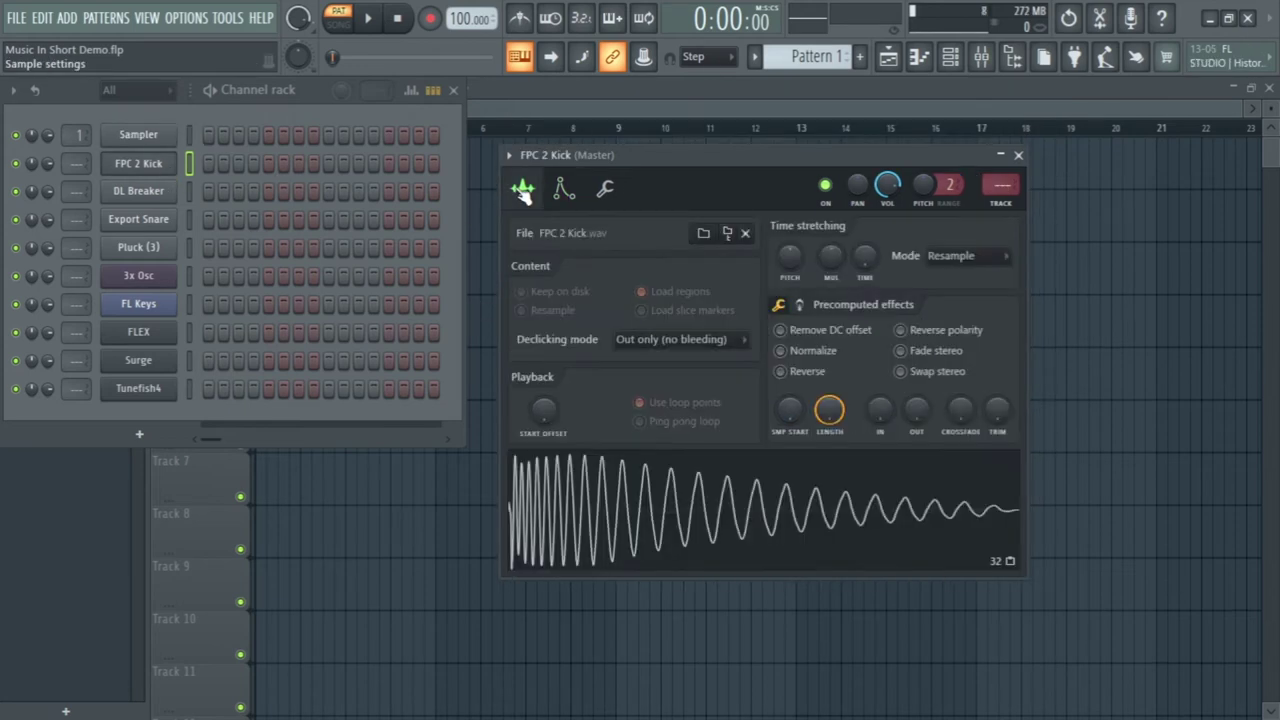
{"action": "left_click", "coordinate": [563, 188]}
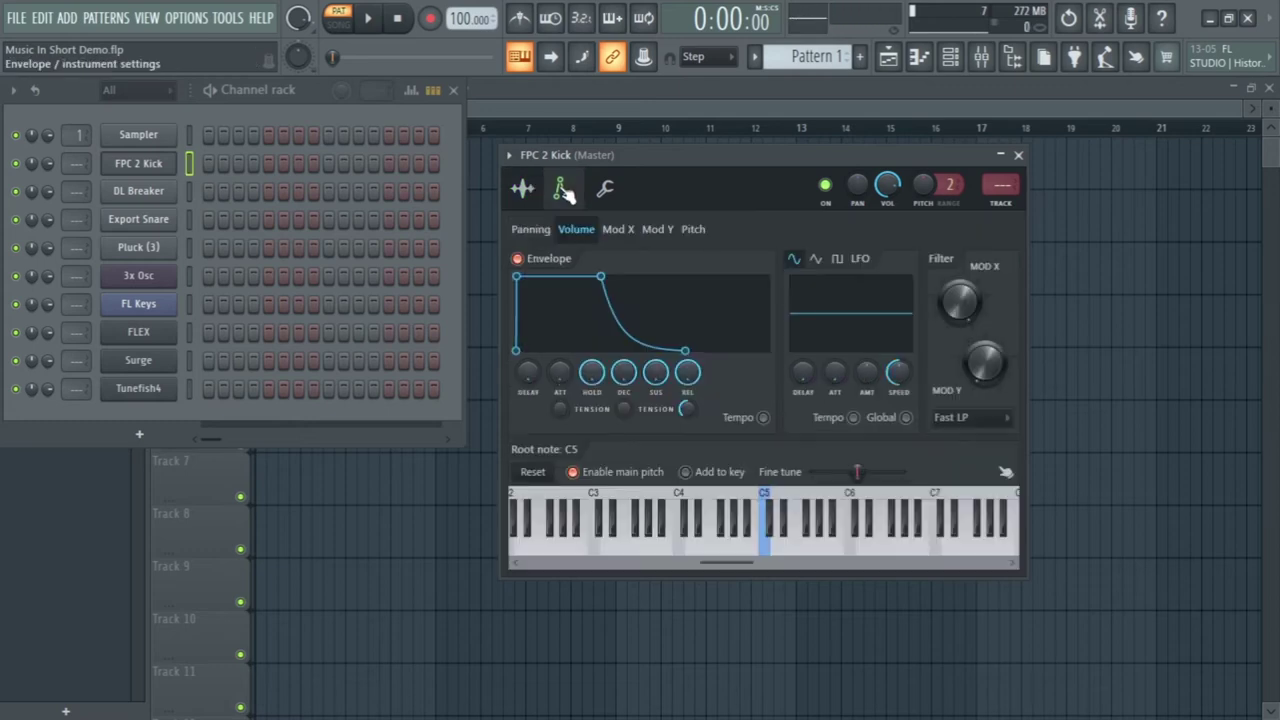
Open the DL Breaker channel's volume envelope, enable it and raise the attack, hold and decay times, with decay at 67%
{"action": "left_click", "coordinate": [162, 196]}
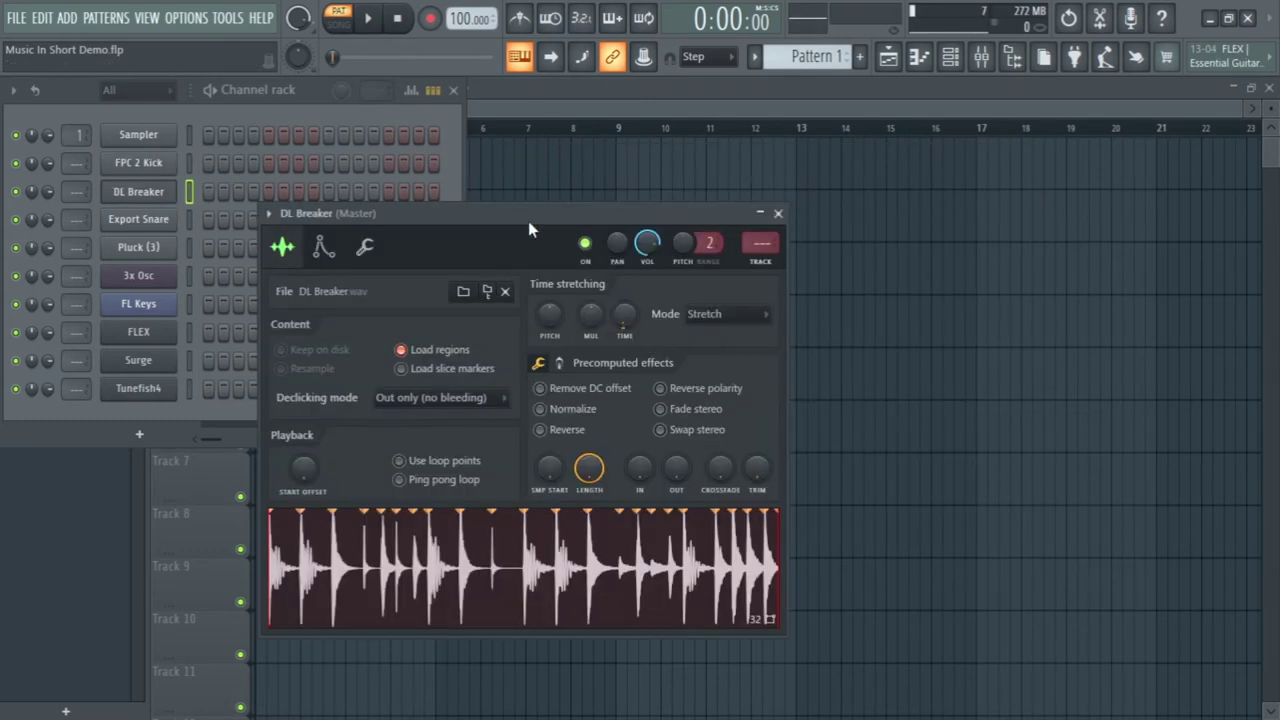
{"action": "left_click_drag", "start_coordinate": [528, 221], "coordinate": [797, 198]}
{"action": "left_click", "coordinate": [594, 224]}
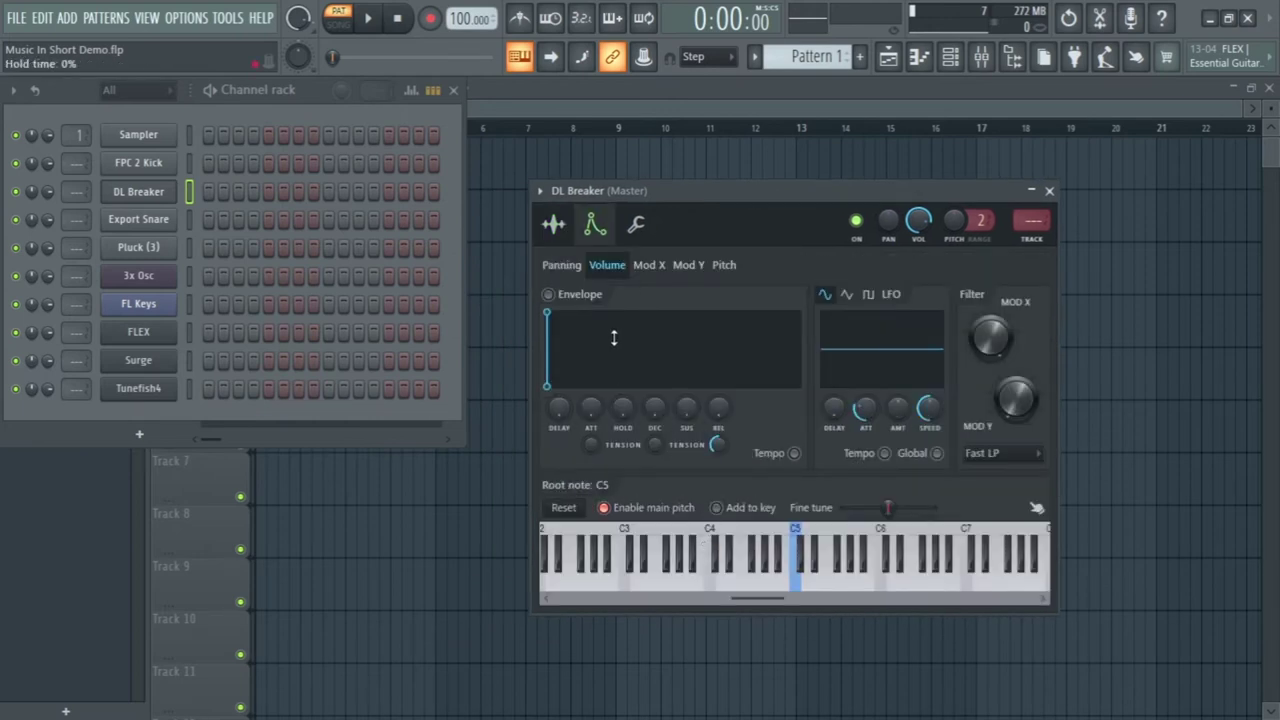
{"action": "left_click_drag", "start_coordinate": [591, 407], "coordinate": [655, 396]}
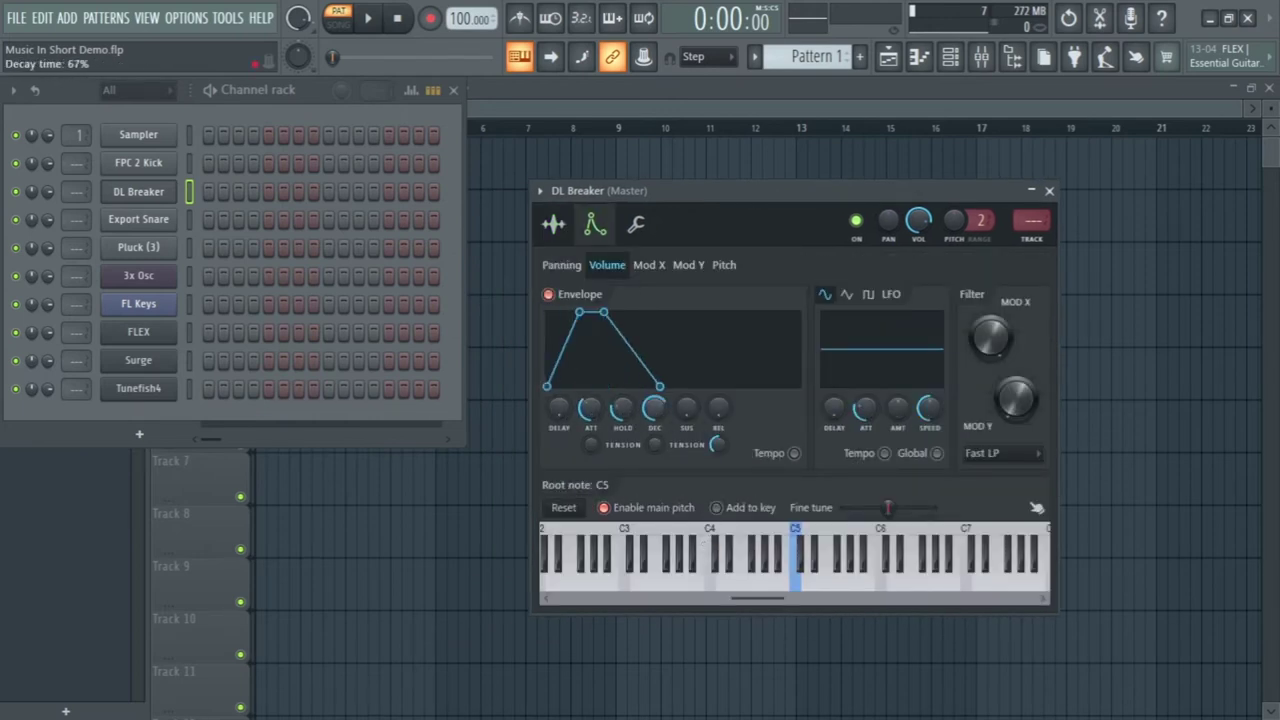
Open the Pluck (3) channel, view its envelope settings and close its window
{"action": "left_click", "coordinate": [155, 252]}
{"action": "left_click_drag", "start_coordinate": [305, 204], "coordinate": [540, 197]}
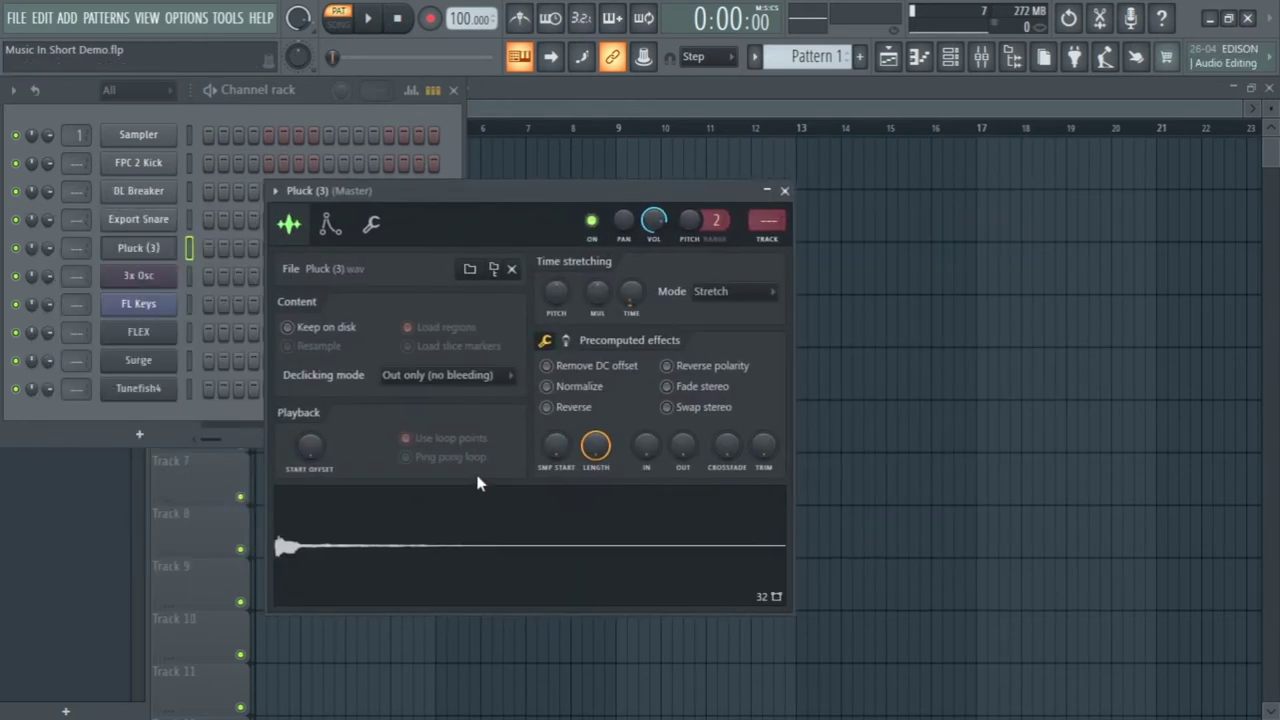
{"action": "left_click", "coordinate": [329, 238]}
{"action": "left_click", "coordinate": [784, 190]}
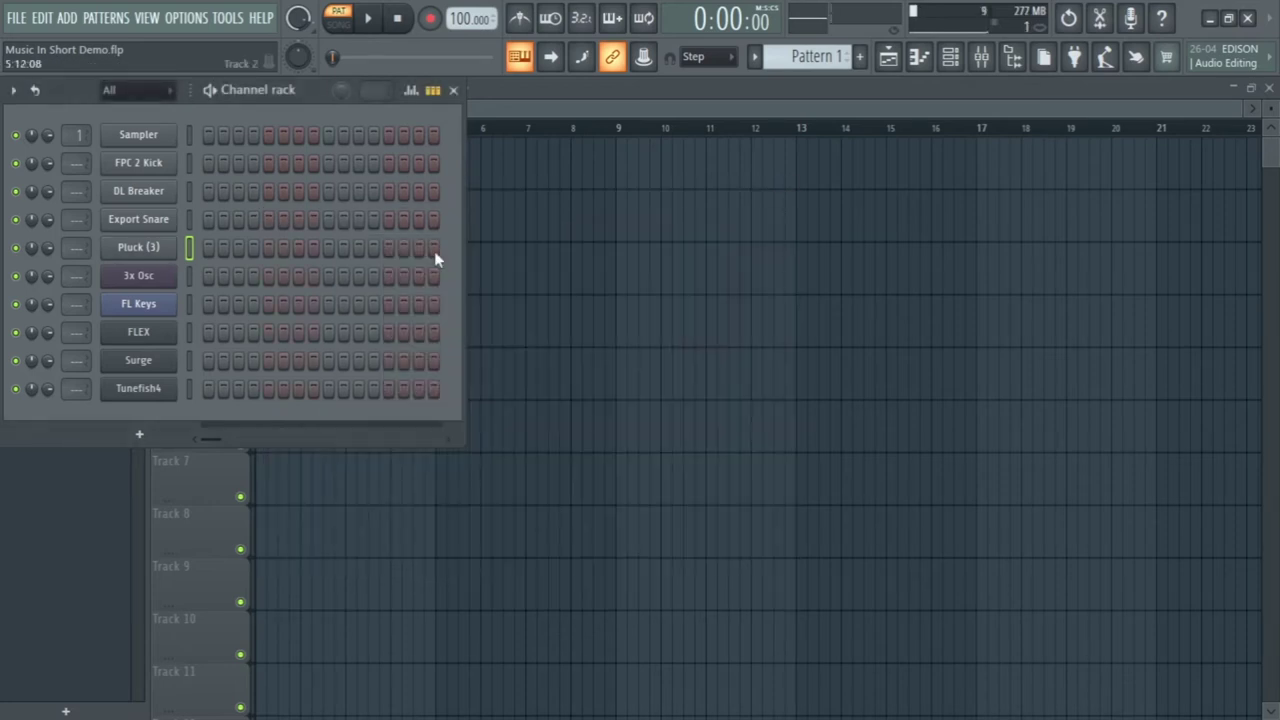
Open the 3x Osc channel, show its oscillator editor without the detailed settings and move its window away from the channel rack
{"action": "left_click", "coordinate": [168, 284]}
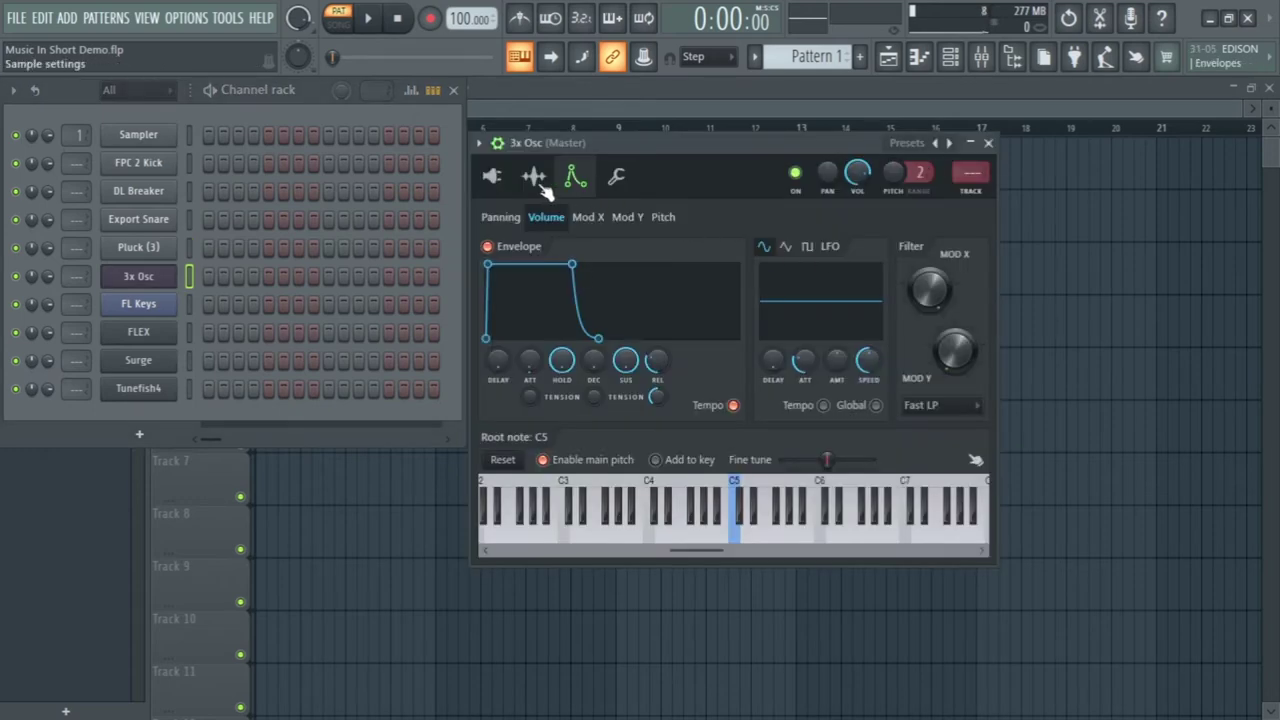
{"action": "left_click", "coordinate": [492, 178]}
{"action": "left_click", "coordinate": [498, 142]}
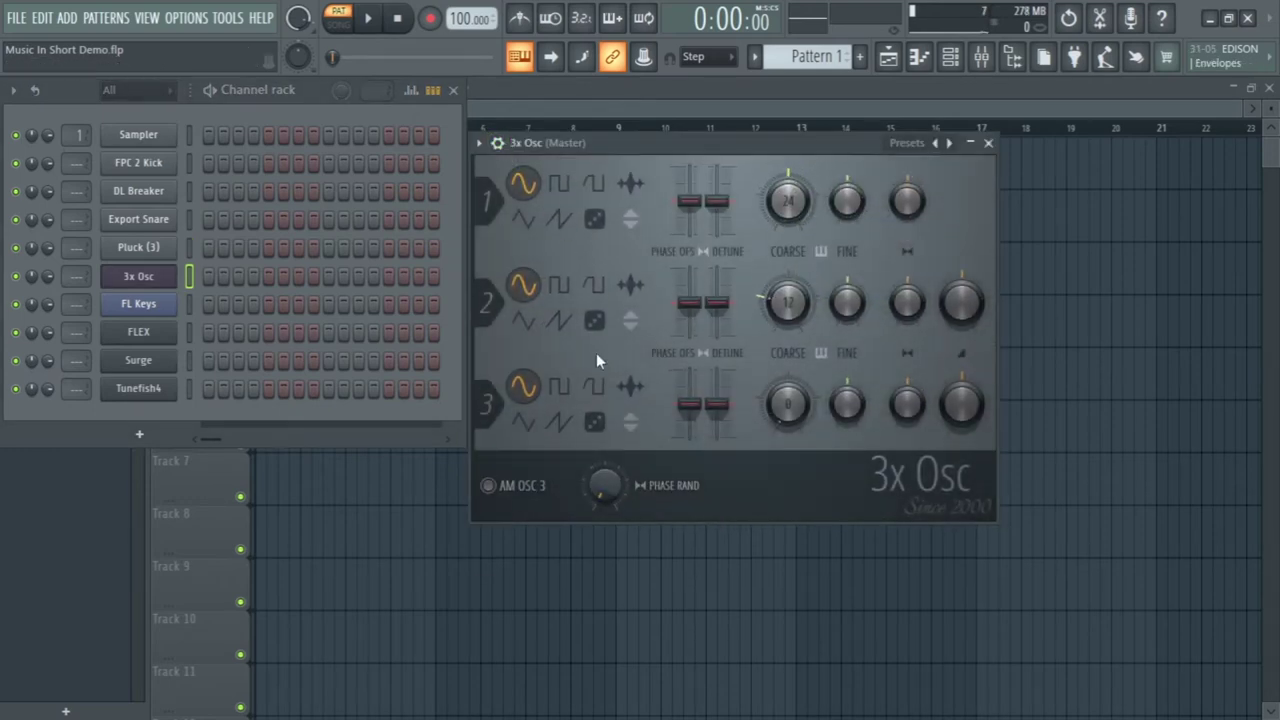
{"action": "left_click_drag", "start_coordinate": [641, 145], "coordinate": [729, 186]}
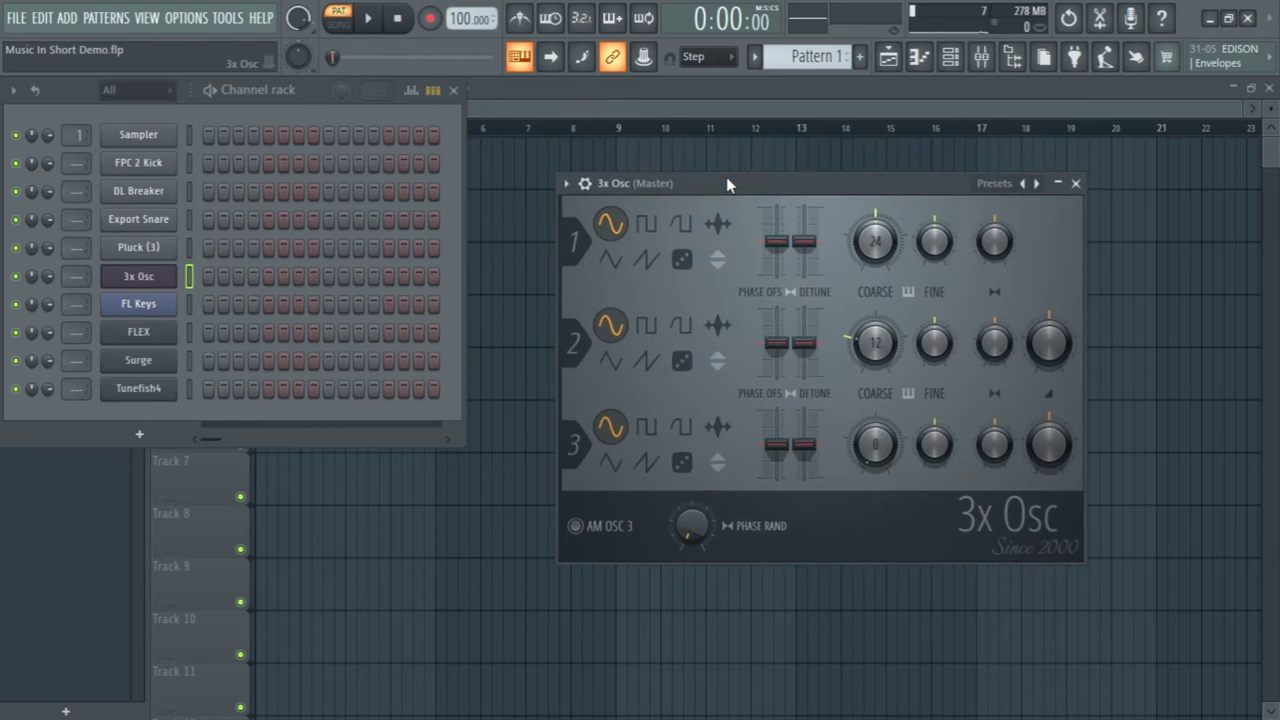
Reveal 3x Osc's detailed settings, view its volume envelope, return to the collapsed oscillator editor and close the plugin
{"action": "left_click", "coordinate": [588, 188]}
{"action": "left_click", "coordinate": [664, 222]}
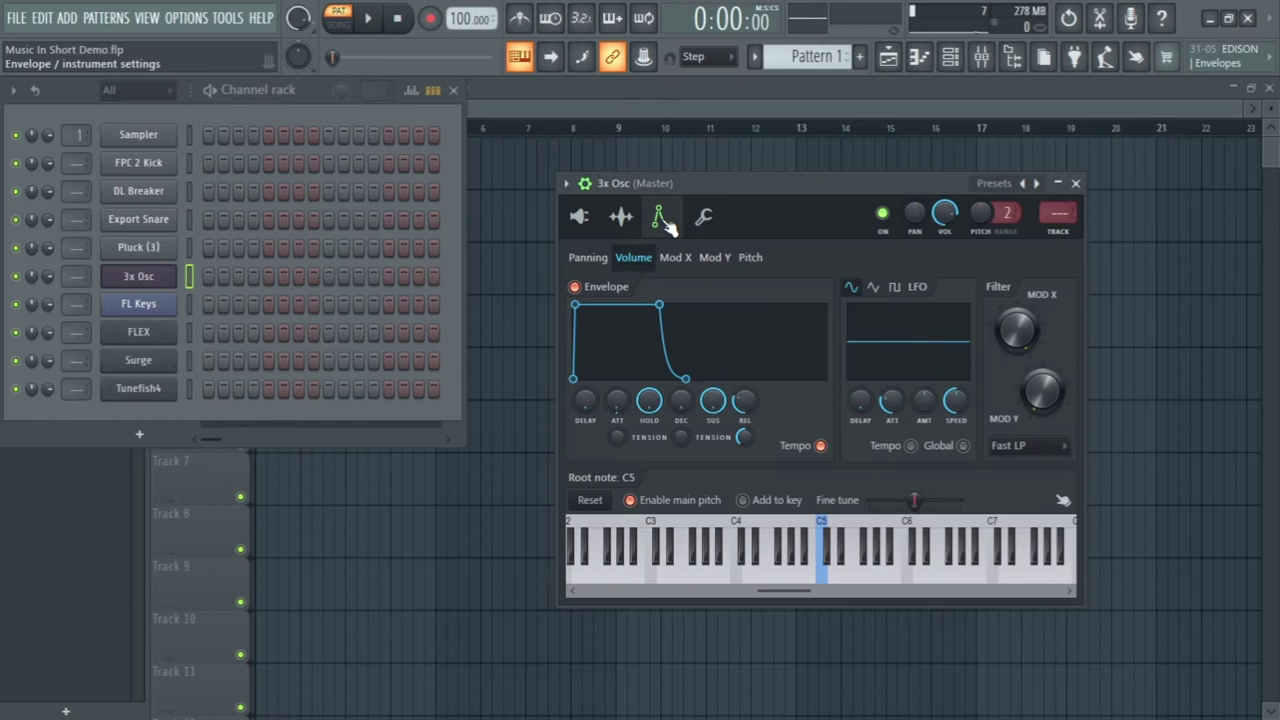
{"action": "left_click", "coordinate": [580, 216]}
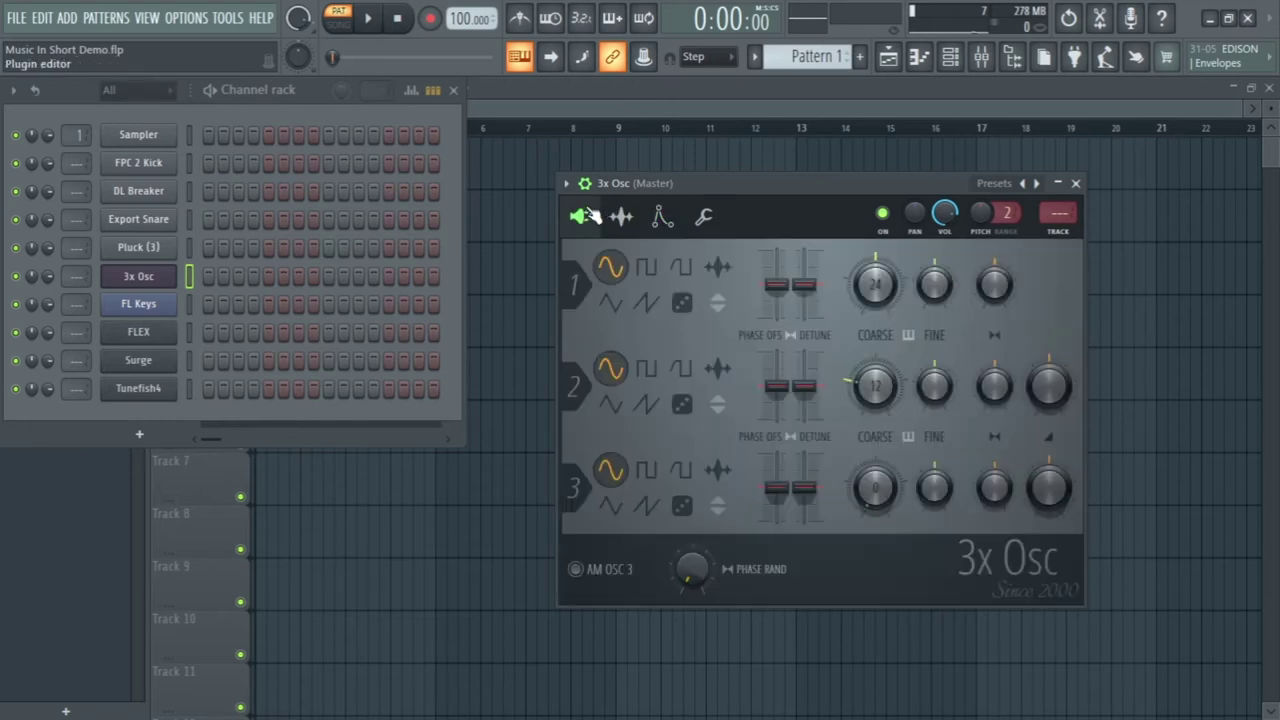
{"action": "left_click", "coordinate": [585, 184]}
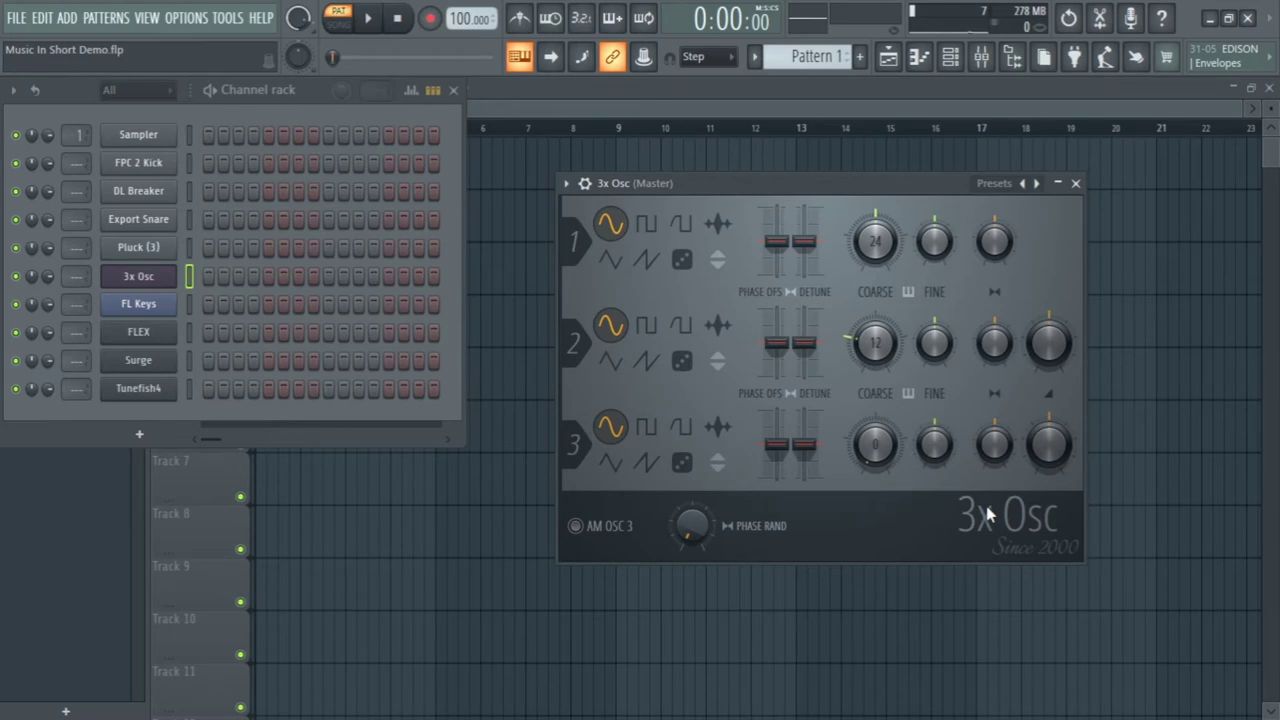
{"action": "left_click", "coordinate": [1076, 183]}
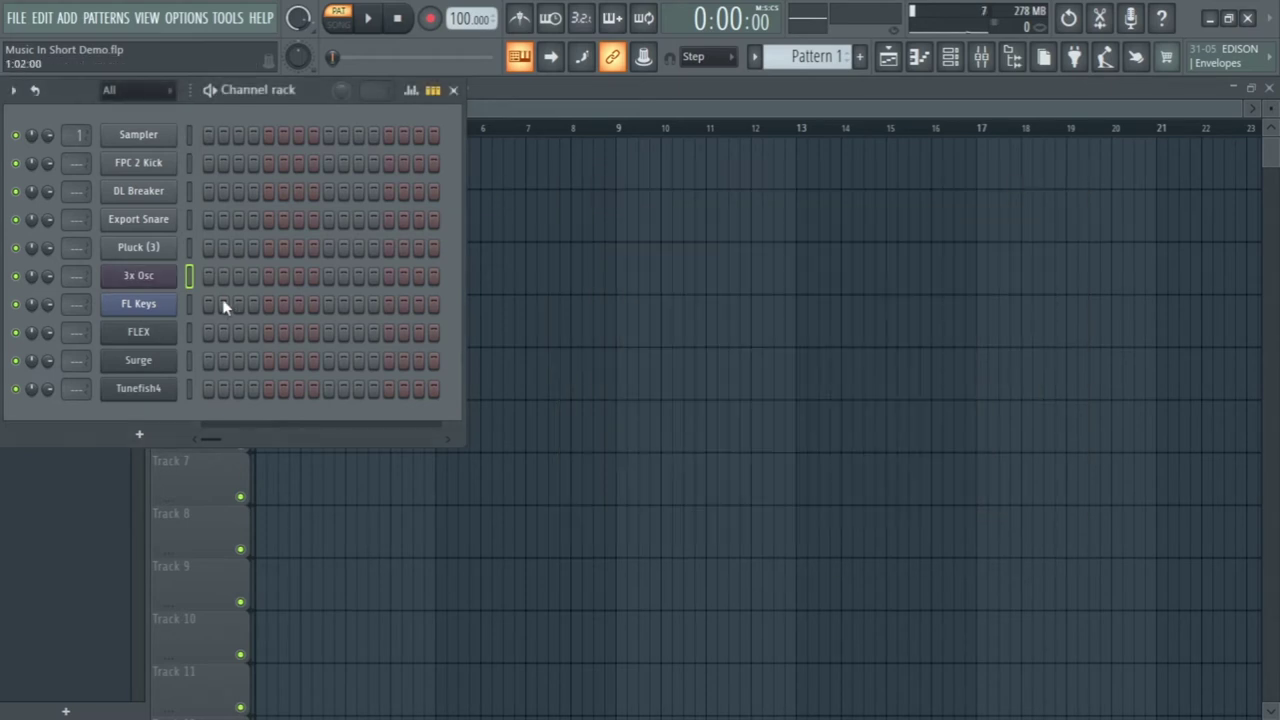
Open the FL Keys channel, examine its built-in controls and close the plugin
{"action": "left_click", "coordinate": [165, 312]}
{"action": "left_click_drag", "start_coordinate": [277, 292], "coordinate": [637, 234]}
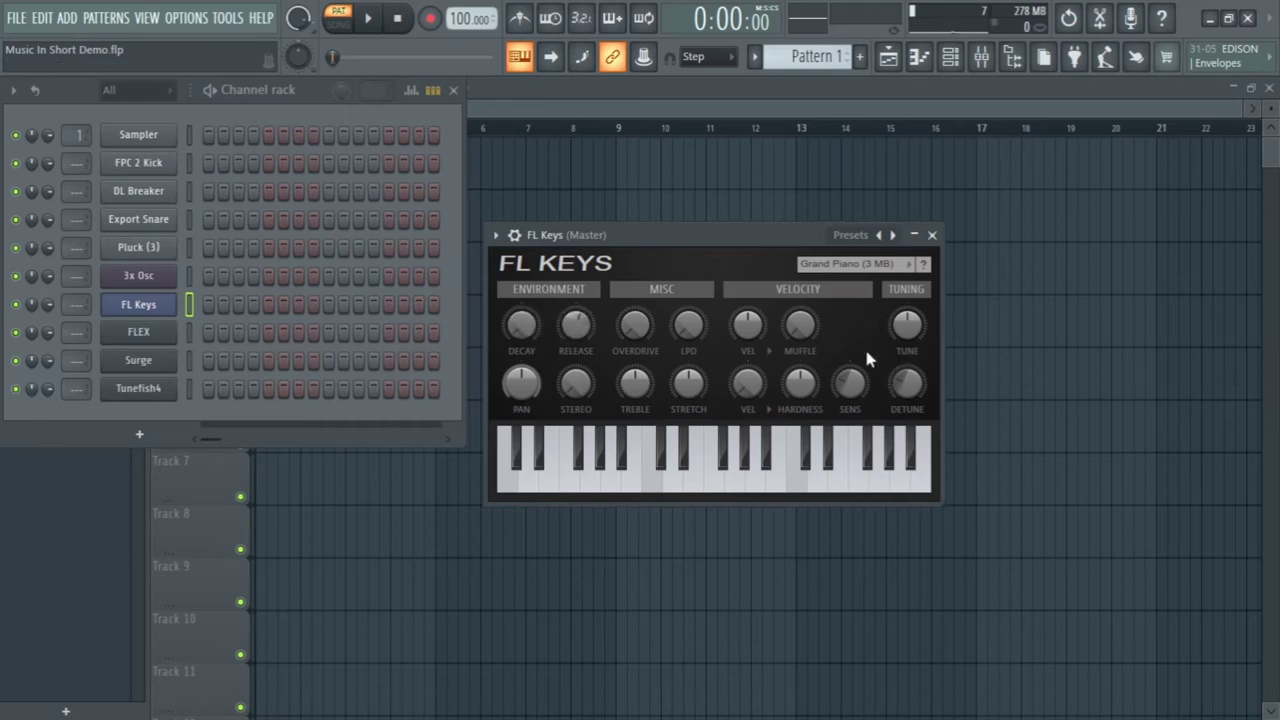
{"action": "left_click", "coordinate": [931, 237]}
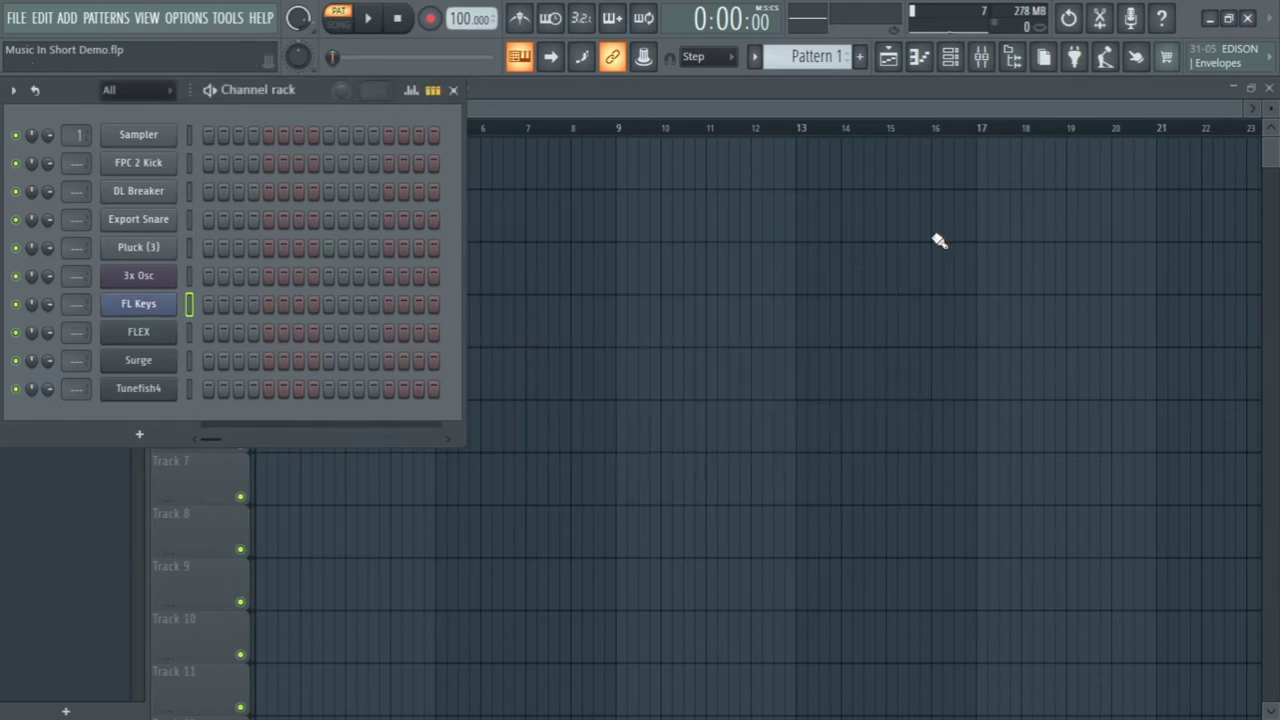
Open the FLEX channel, reveal its detailed settings, view its miscellaneous functions and return to the plugin editor
{"action": "left_click", "coordinate": [155, 335]}
{"action": "left_click_drag", "start_coordinate": [559, 102], "coordinate": [605, 92]}
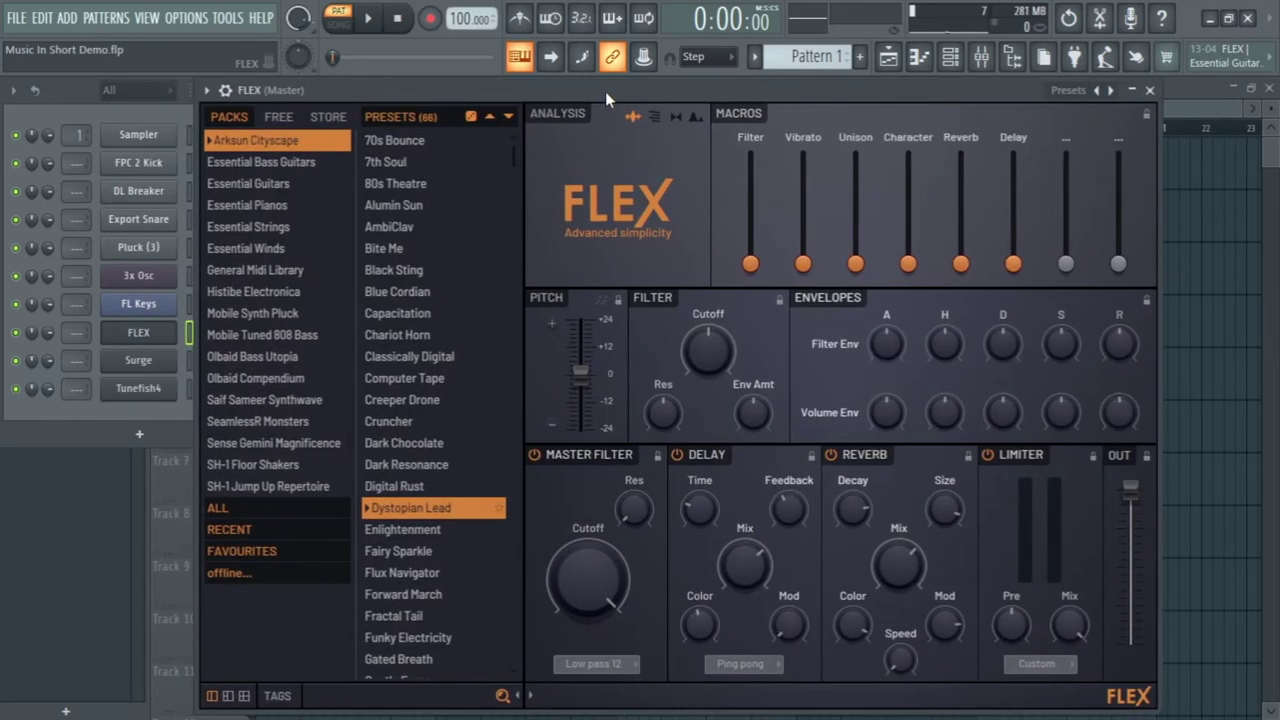
{"action": "left_click", "coordinate": [225, 90]}
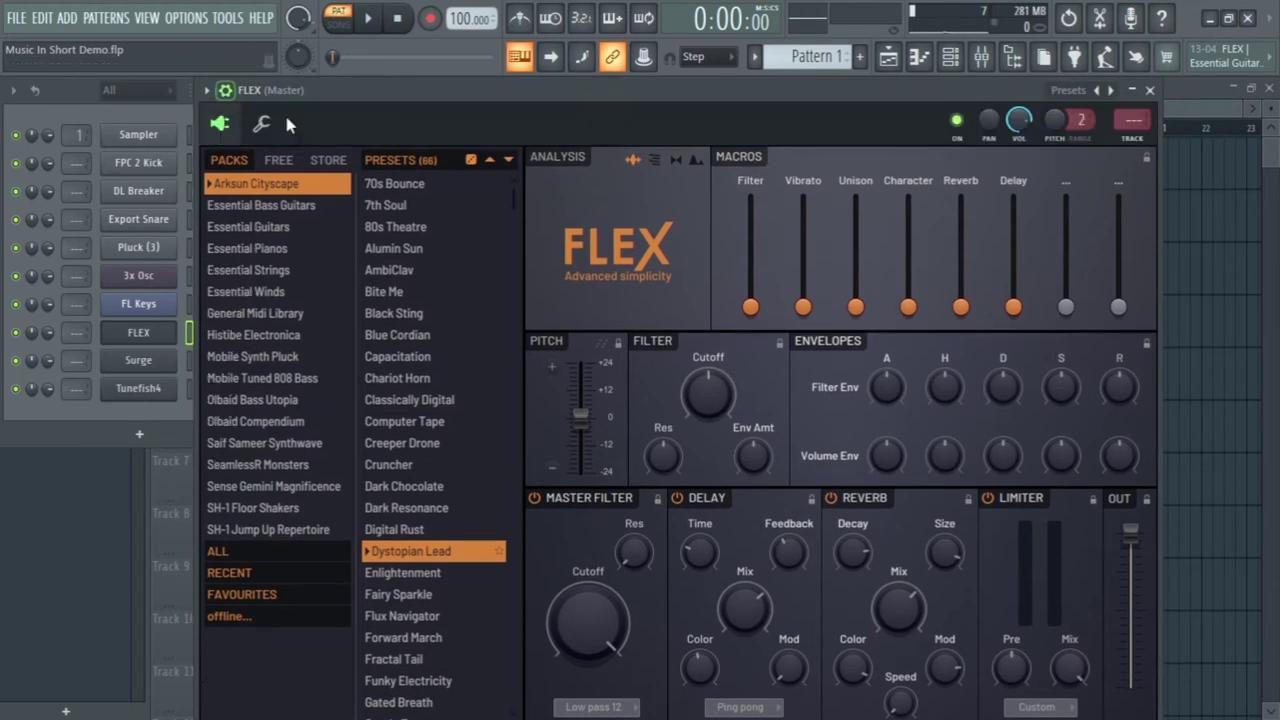
{"action": "left_click", "coordinate": [261, 123]}
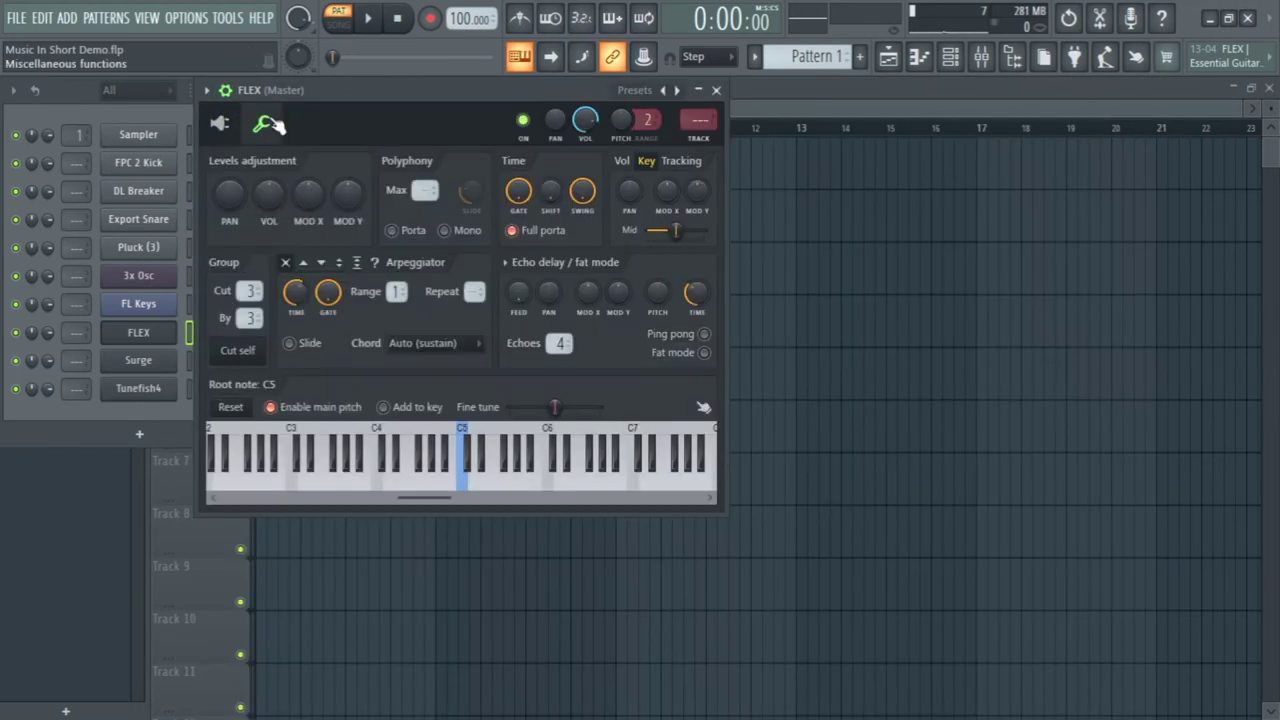
{"action": "left_click", "coordinate": [219, 123]}
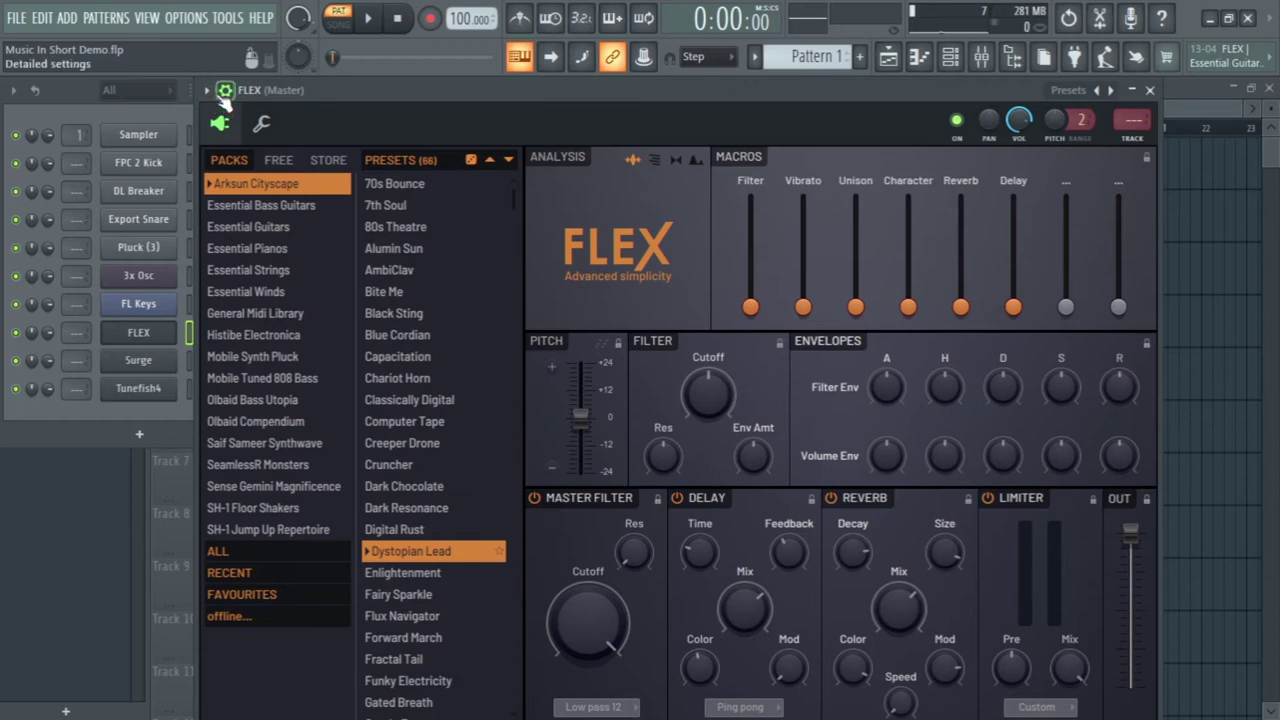
Close FLEX with its detailed settings hidden, and open the Surge channel clear of the channel rack to view its built-in envelopes
{"action": "left_click", "coordinate": [225, 91]}
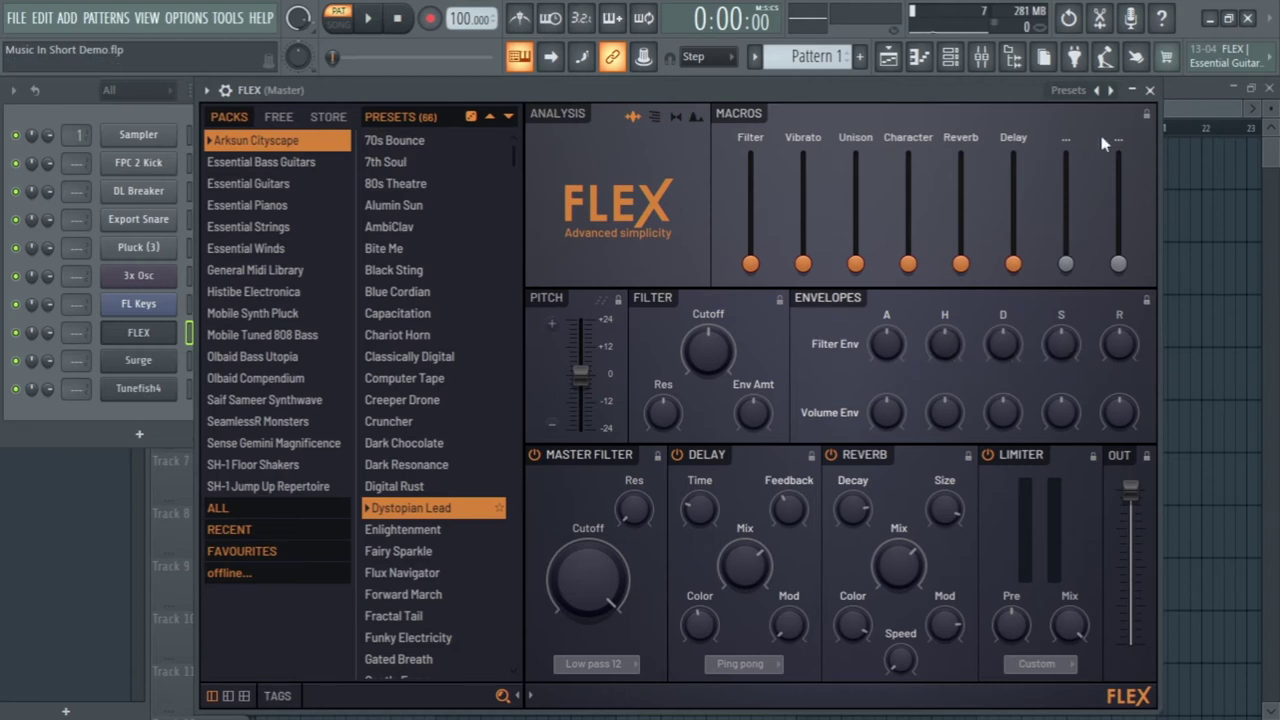
{"action": "left_click", "coordinate": [1150, 92]}
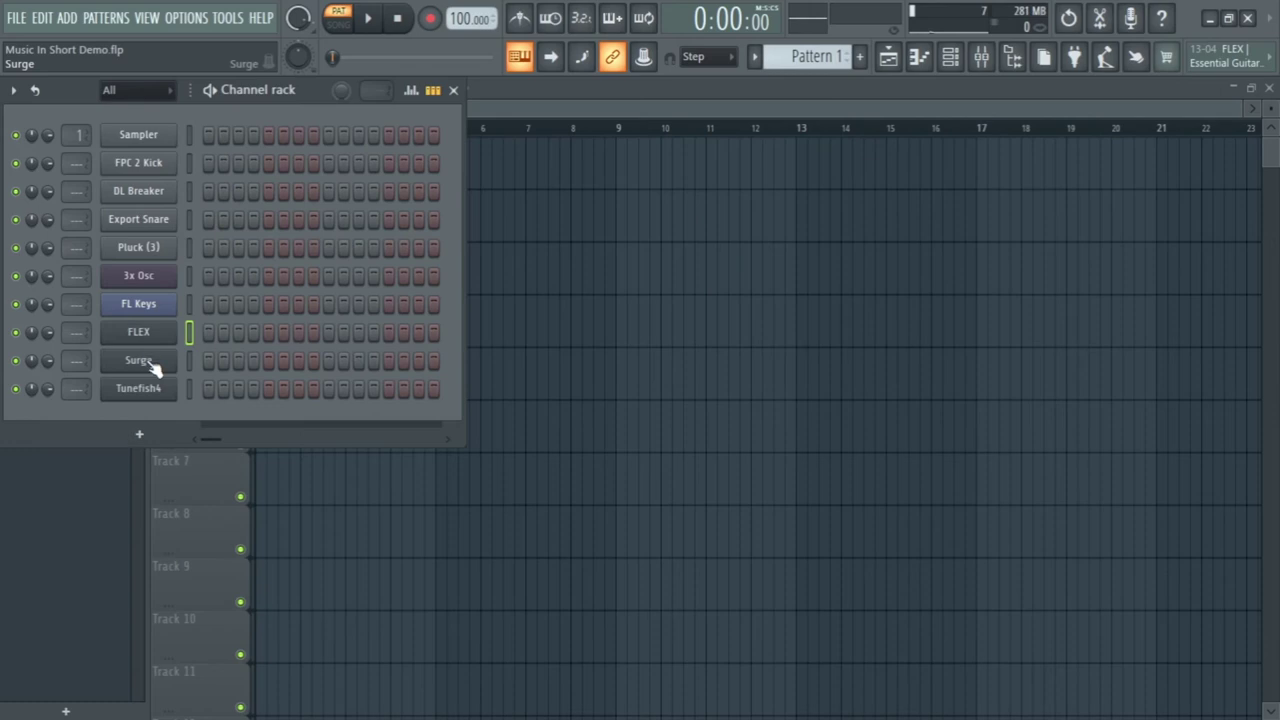
{"action": "left_click", "coordinate": [140, 360]}
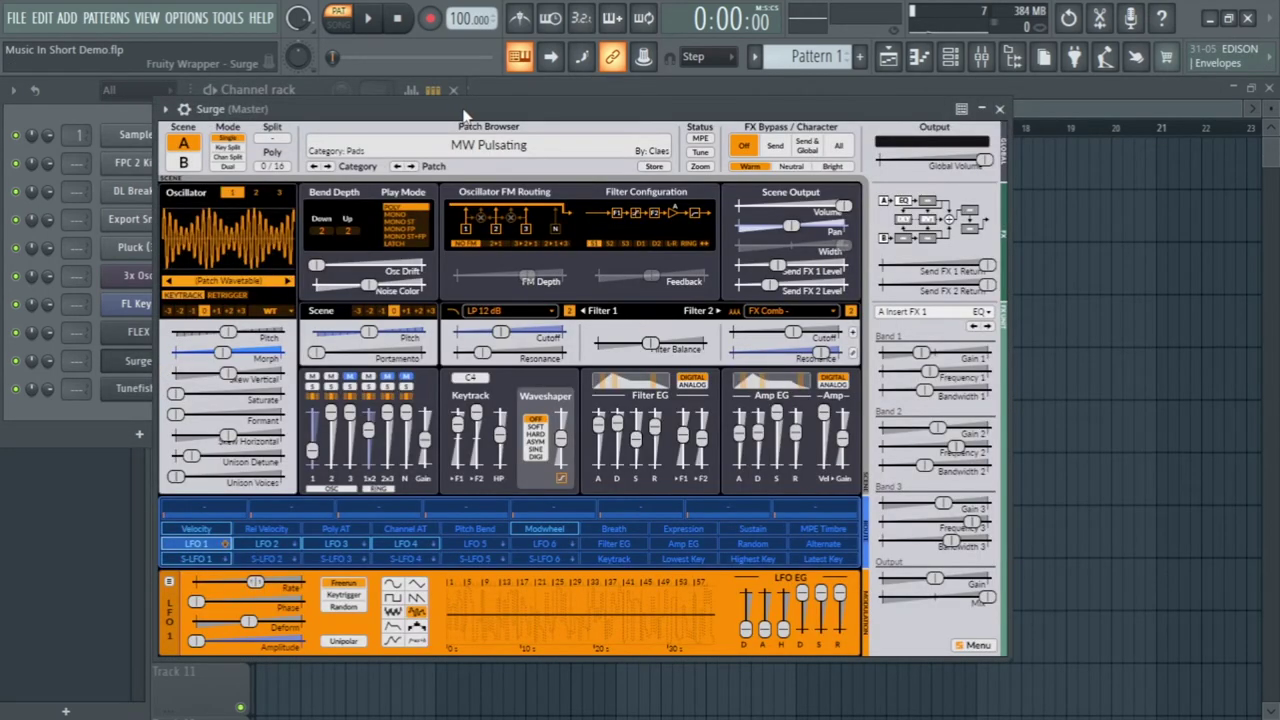
{"action": "left_click_drag", "start_coordinate": [463, 116], "coordinate": [548, 118]}
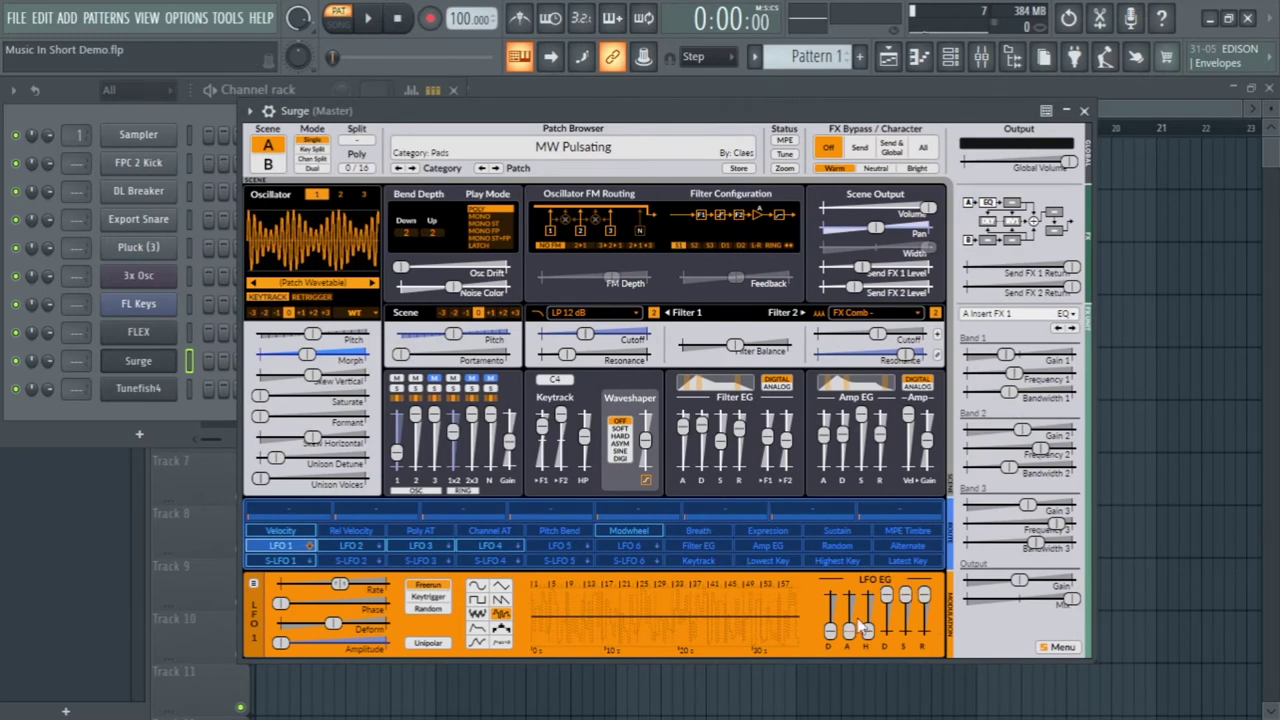
Open the Tunefish4 channel, shift its window away from the channel rack, view its built-in ADSR envelopes and close the plugin
{"action": "left_click", "coordinate": [168, 393]}
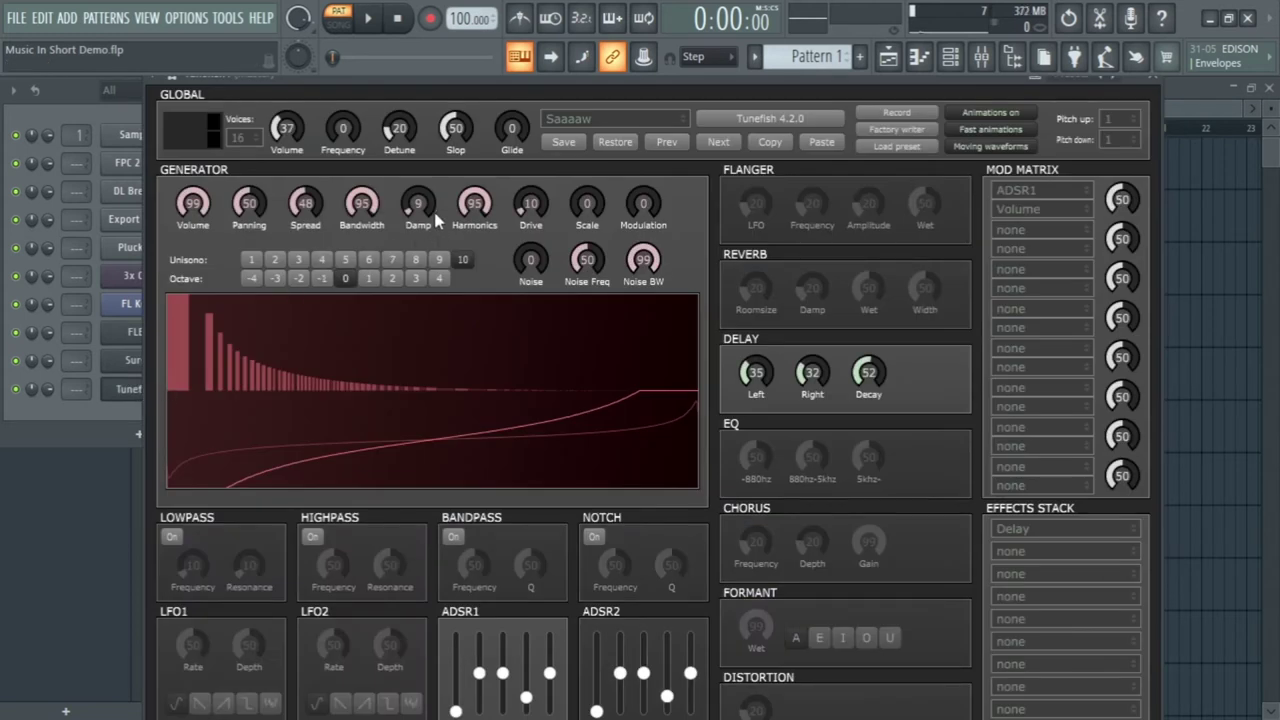
{"action": "left_click_drag", "start_coordinate": [453, 90], "coordinate": [528, 76]}
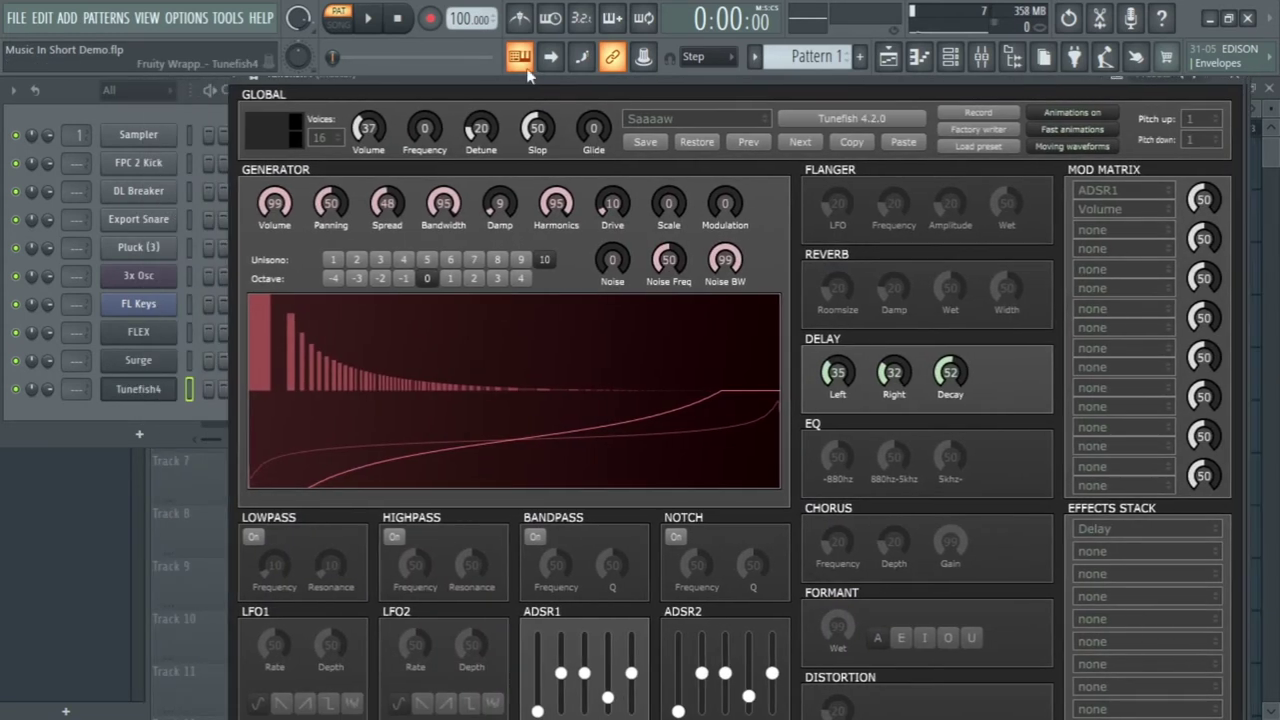
{"action": "left_click", "coordinate": [232, 77]}
{"action": "left_click", "coordinate": [266, 106]}
{"action": "left_click", "coordinate": [309, 106]}
{"action": "left_click", "coordinate": [226, 106]}
{"action": "left_click", "coordinate": [232, 77]}
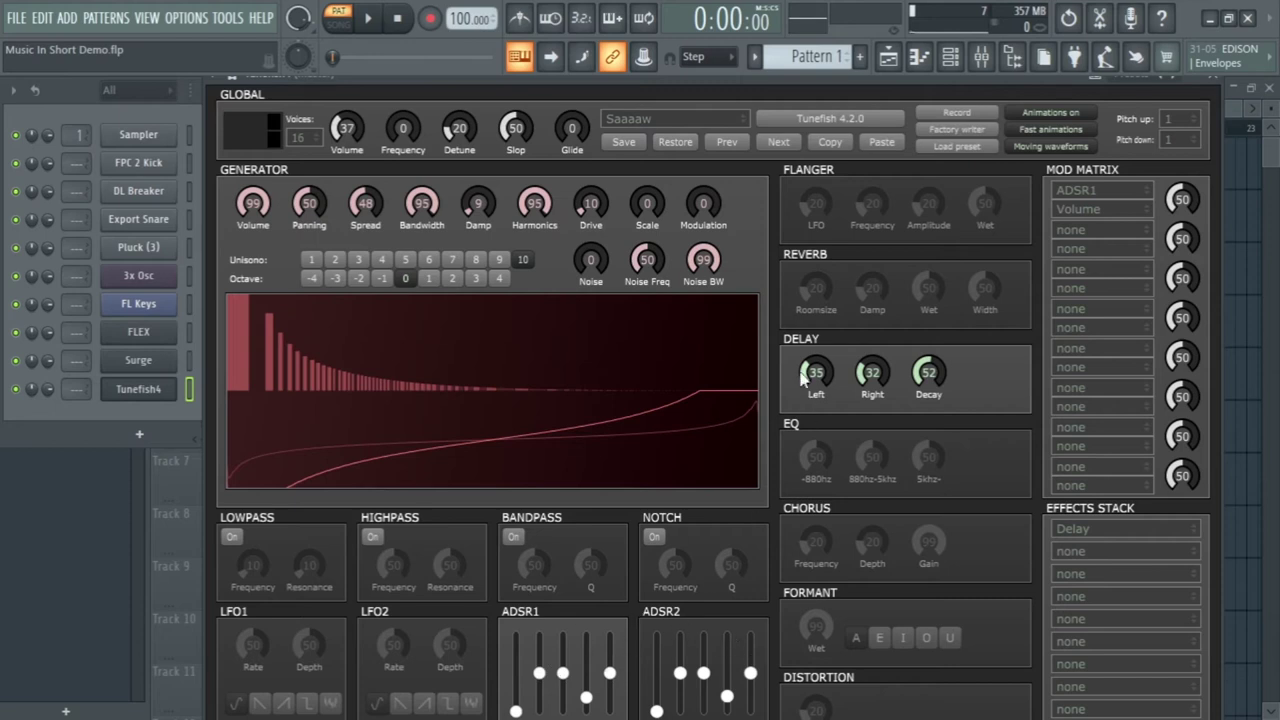
{"action": "left_click", "coordinate": [1218, 84]}
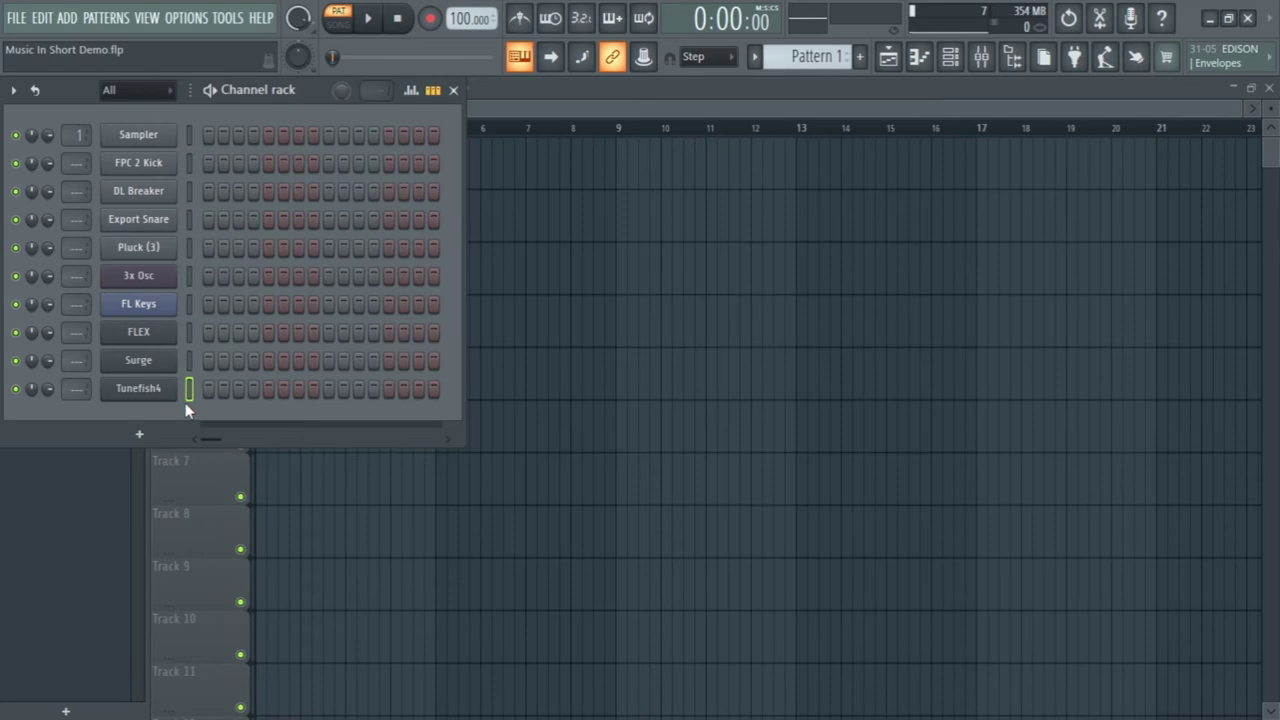
Open the Sampler channel's volume envelope, enable it, and shorten its attack and release
{"action": "left_click", "coordinate": [155, 134]}
{"action": "left_click_drag", "start_coordinate": [766, 113], "coordinate": [818, 135]}
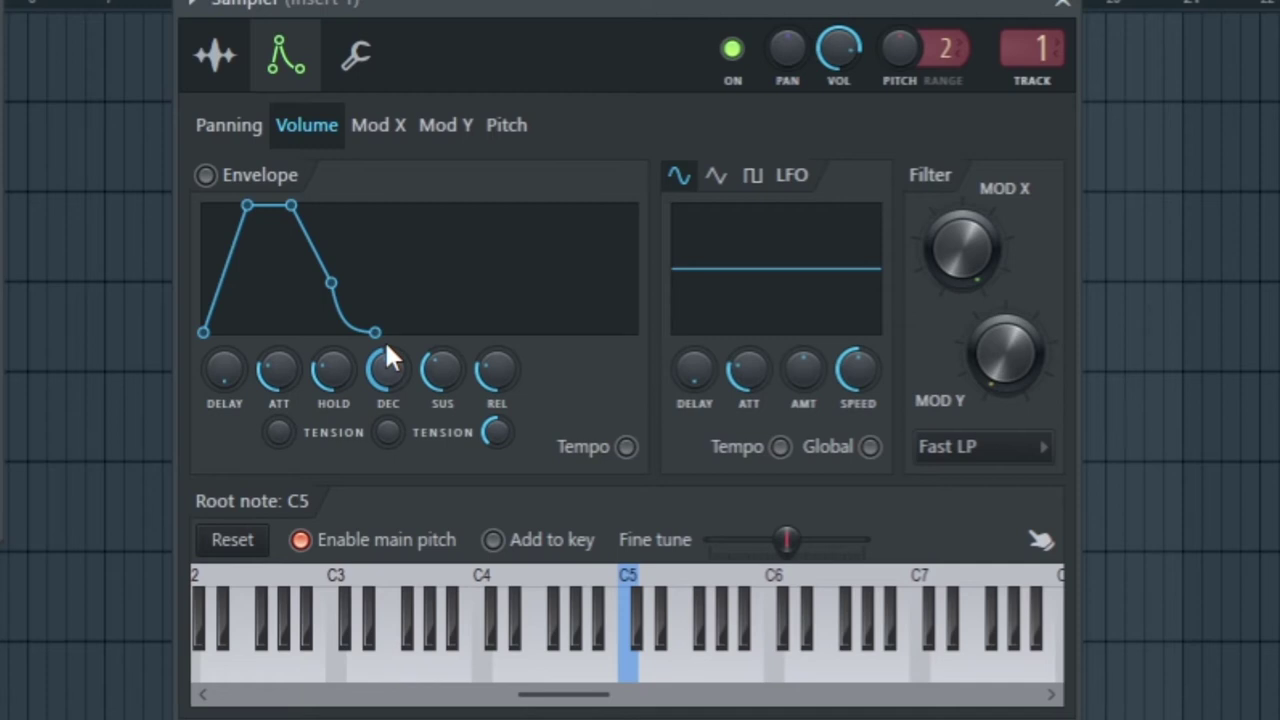
{"action": "left_click_drag", "start_coordinate": [283, 369], "coordinate": [283, 385]}
{"action": "left_click_drag", "start_coordinate": [485, 365], "coordinate": [485, 395]}
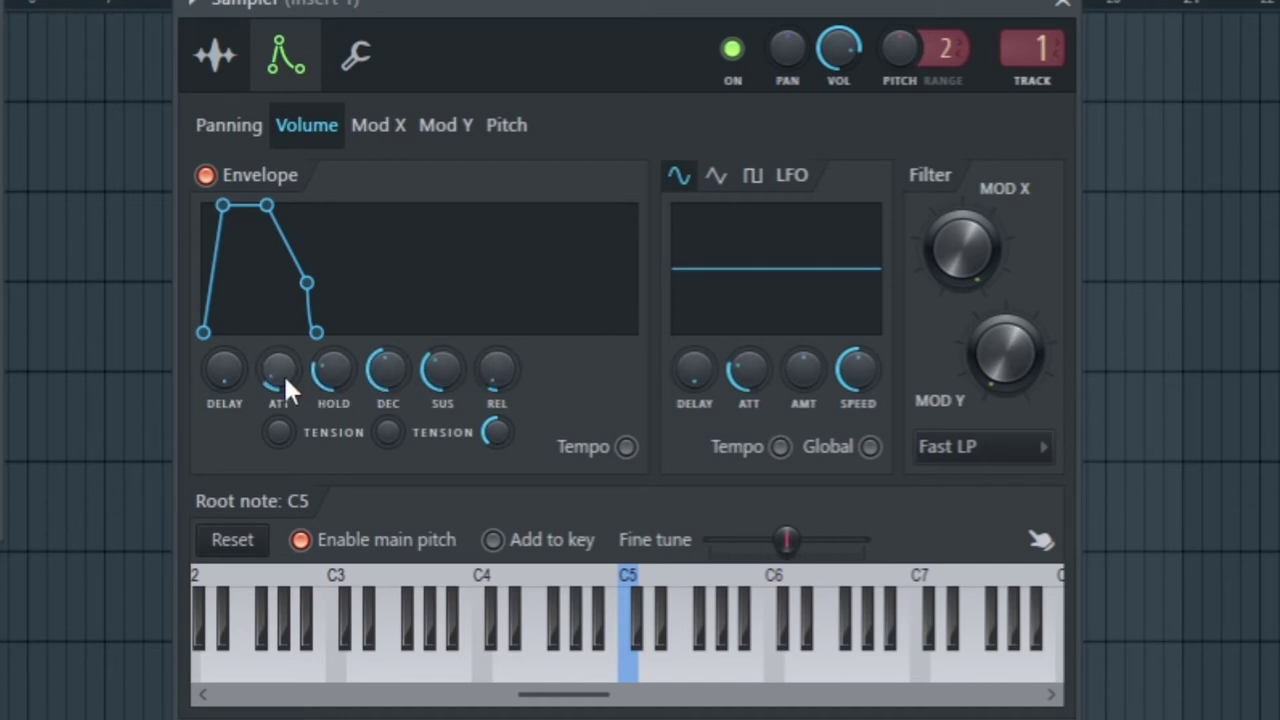
Audition a note and try the Sampler's volume attack at zero and at a longer setting, settling on a moderate attack
{"action": "left_click", "coordinate": [602, 626]}
{"action": "left_click_drag", "start_coordinate": [278, 370], "coordinate": [278, 410]}
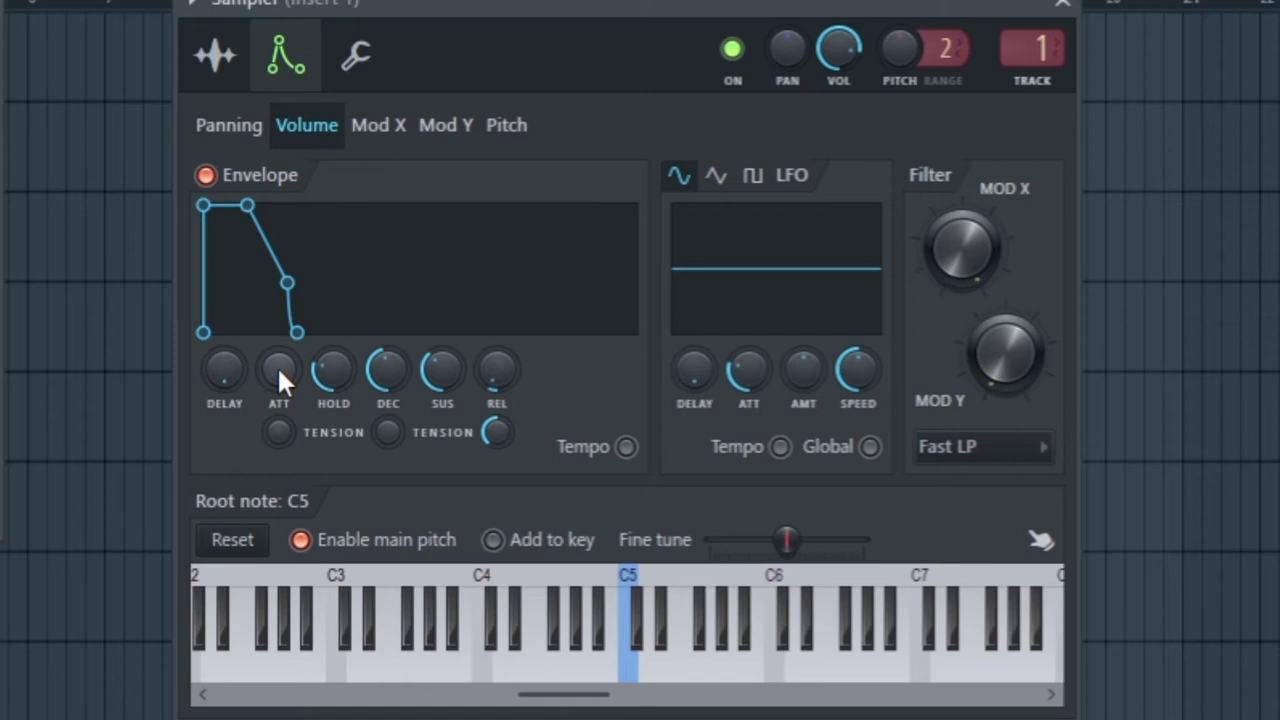
{"action": "left_click_drag", "start_coordinate": [277, 365], "coordinate": [277, 294]}
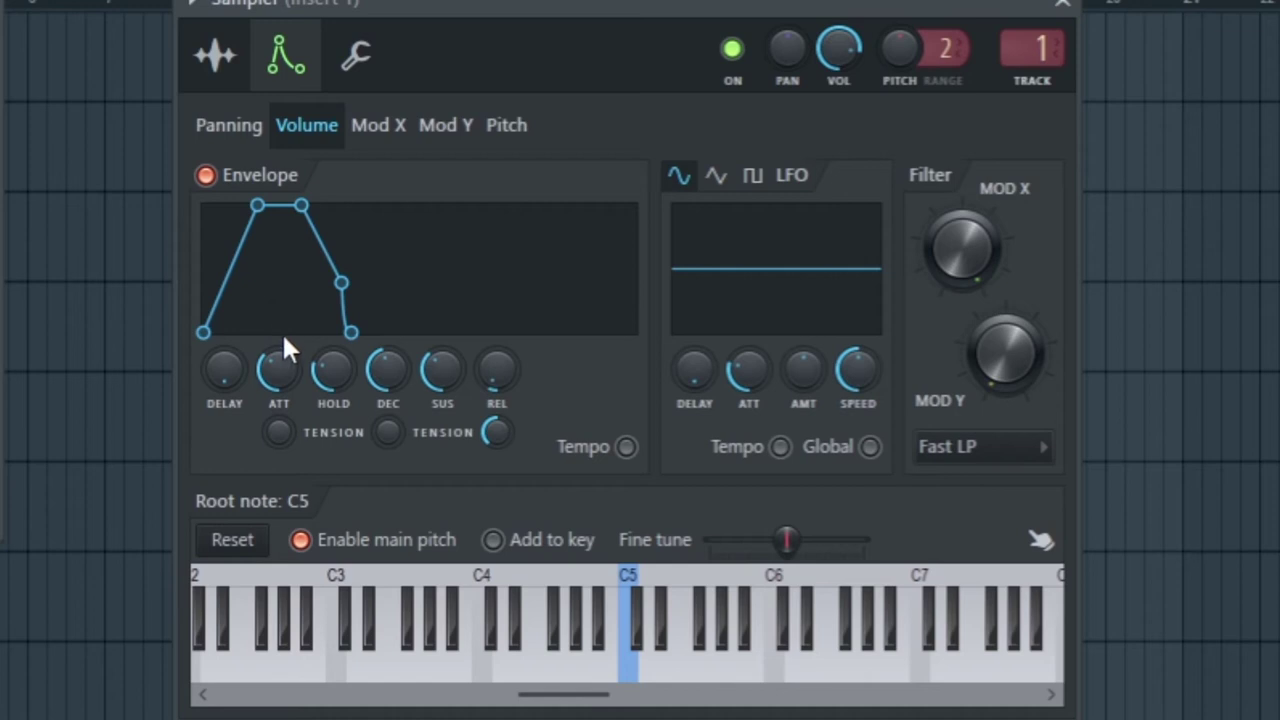
{"action": "left_click_drag", "start_coordinate": [278, 370], "coordinate": [278, 384]}
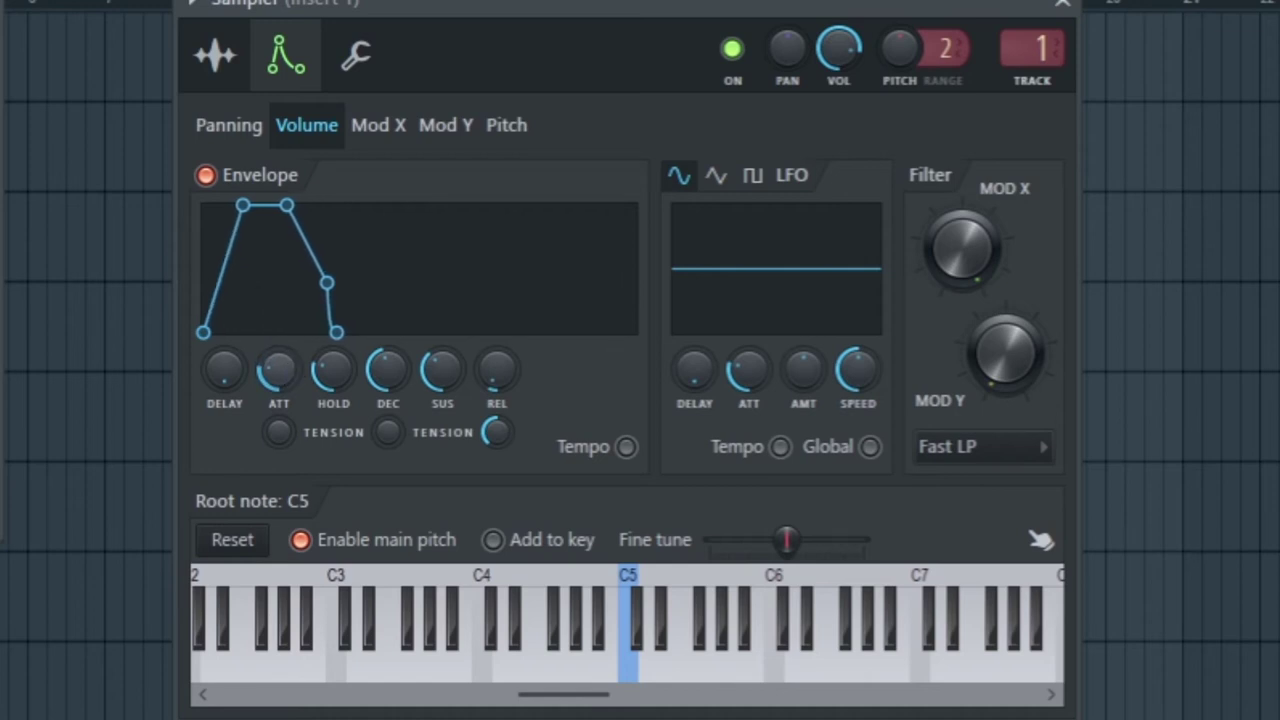
Cut the volume envelope's release to zero, restore a very short release, and raise the sustain slightly
{"action": "mouse_move", "coordinate": [500, 368]}
{"action": "left_mouse_down"}
{"action": "mouse_move", "coordinate": [500, 356]}
{"action": "mouse_move", "coordinate": [500, 372]}
{"action": "left_mouse_up"}
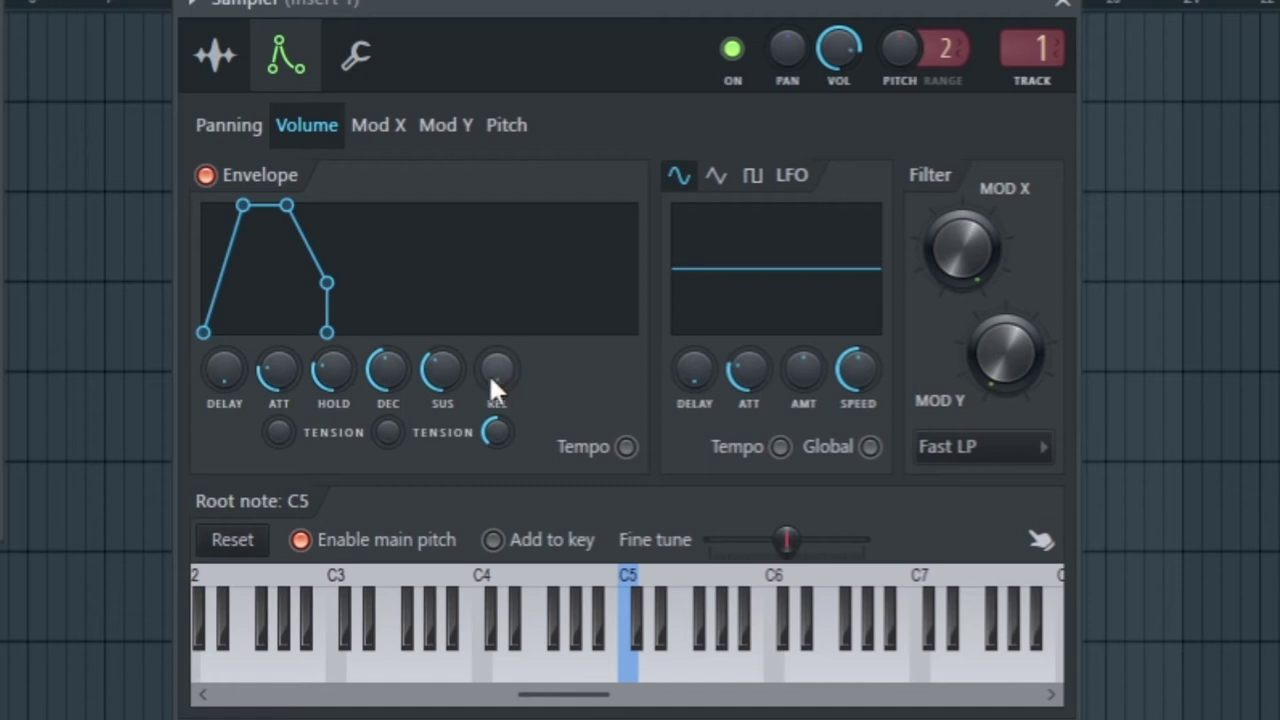
{"action": "left_click_drag", "start_coordinate": [498, 372], "coordinate": [498, 364]}
{"action": "mouse_move", "coordinate": [442, 368]}
{"action": "left_mouse_down"}
{"action": "mouse_move", "coordinate": [442, 350]}
{"action": "mouse_move", "coordinate": [442, 365]}
{"action": "left_mouse_up"}
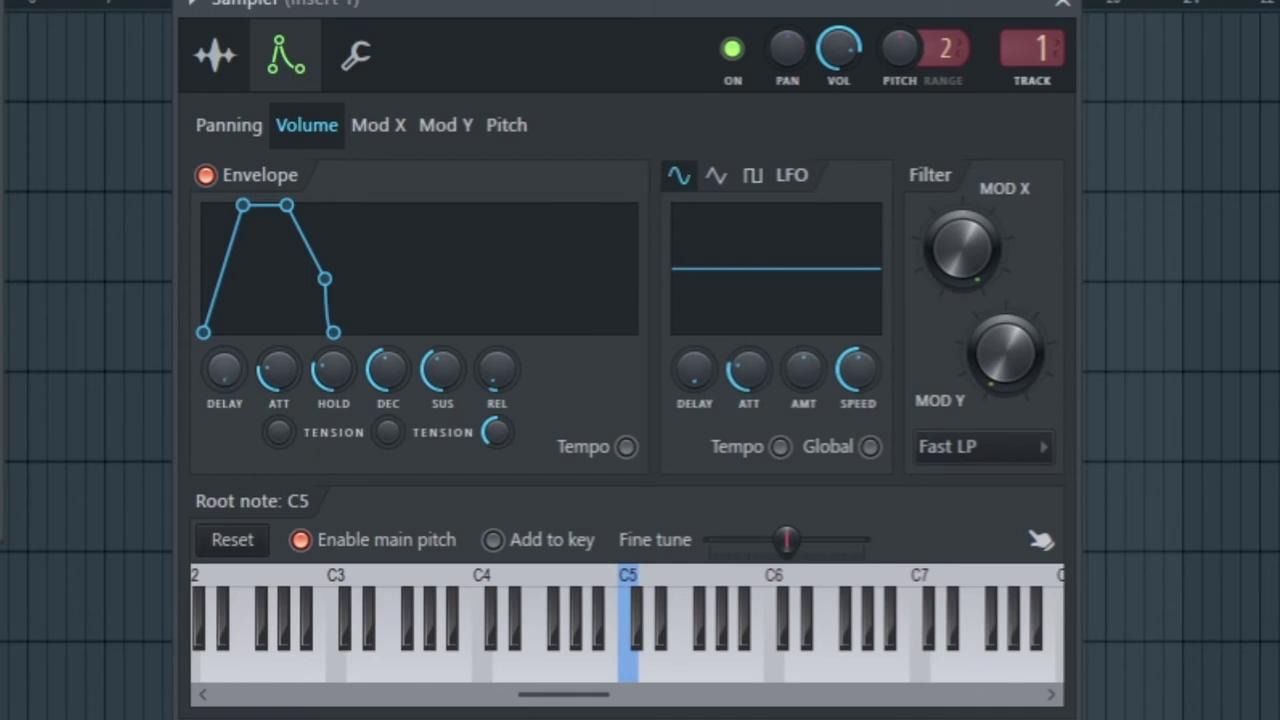
Add a short delay to the Sampler's volume envelope, try a long hold before settling on a medium one, and close the channel
{"action": "left_click_drag", "start_coordinate": [224, 370], "coordinate": [224, 348]}
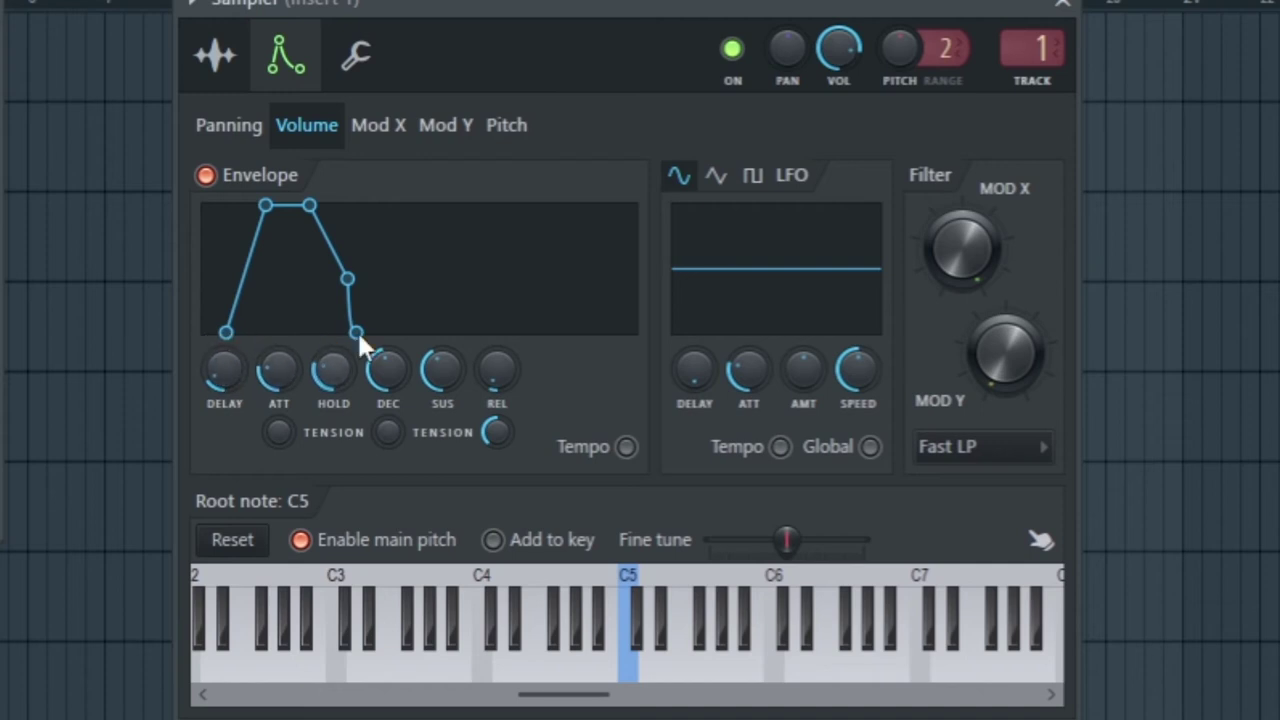
{"action": "left_click_drag", "start_coordinate": [221, 373], "coordinate": [221, 366]}
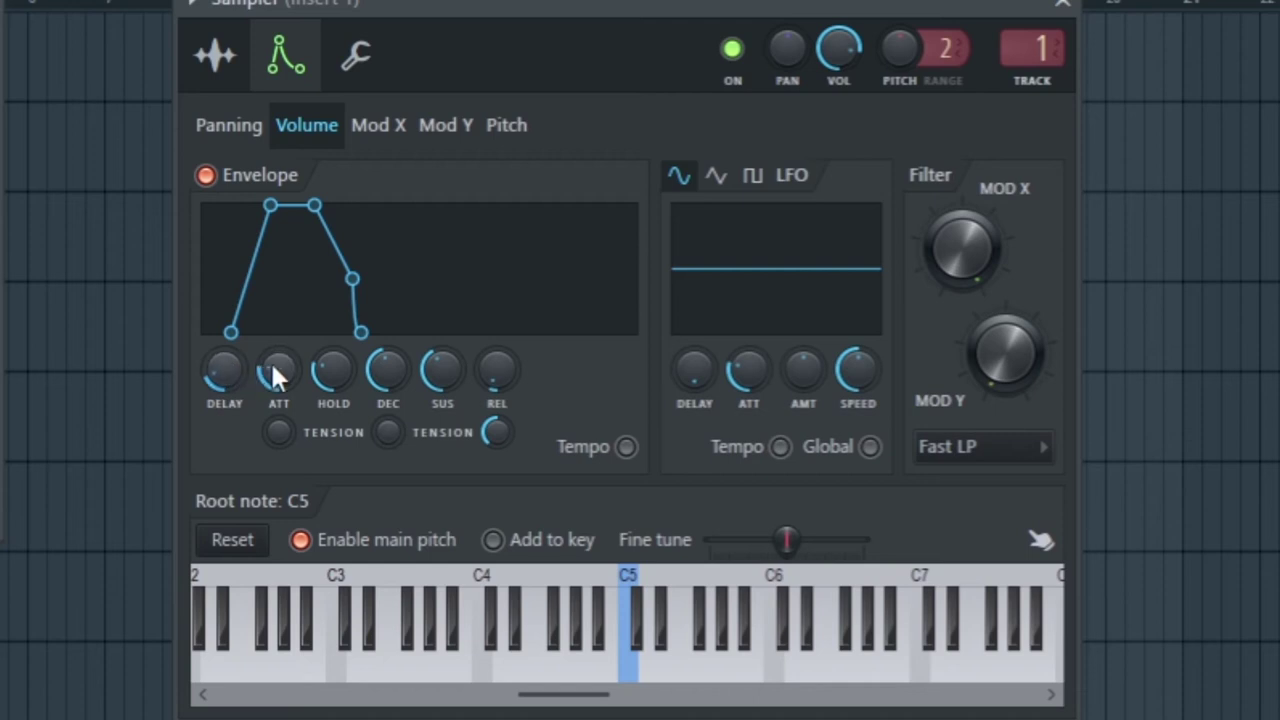
{"action": "mouse_move", "coordinate": [325, 367]}
{"action": "left_mouse_down"}
{"action": "mouse_move", "coordinate": [325, 335]}
{"action": "mouse_move", "coordinate": [333, 375]}
{"action": "left_mouse_up"}
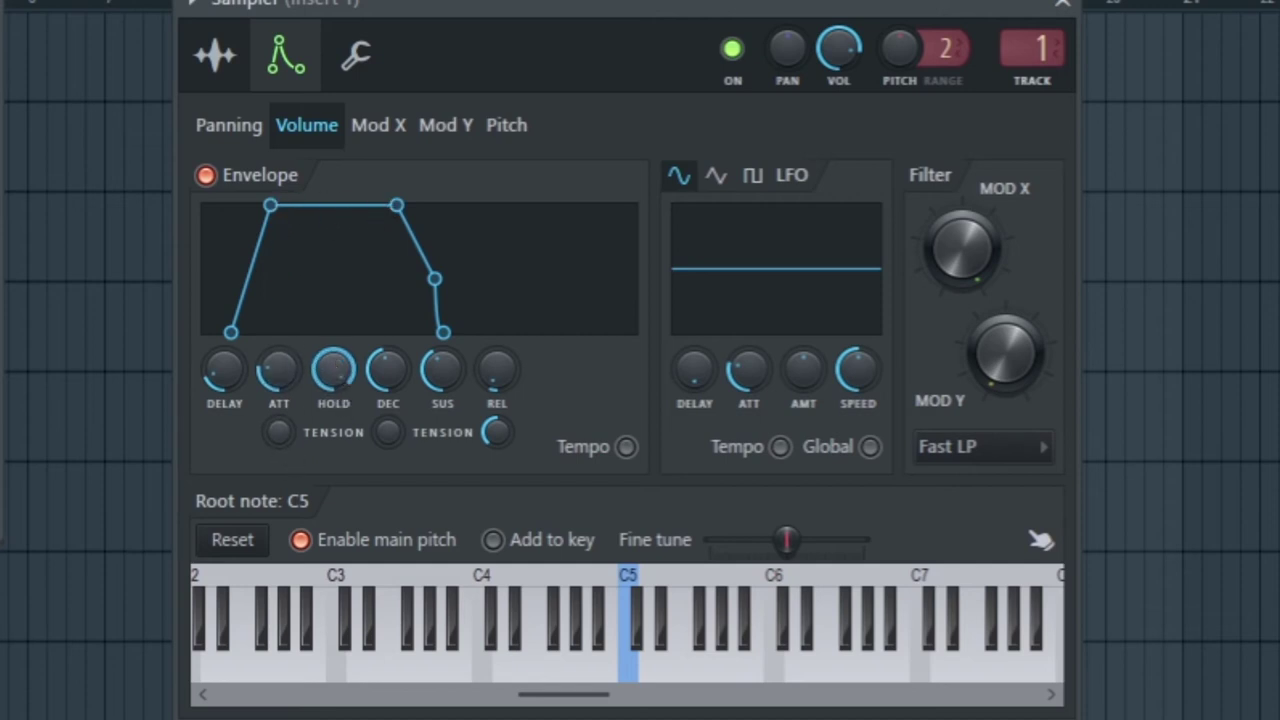
{"action": "left_click_drag", "start_coordinate": [333, 370], "coordinate": [333, 358]}
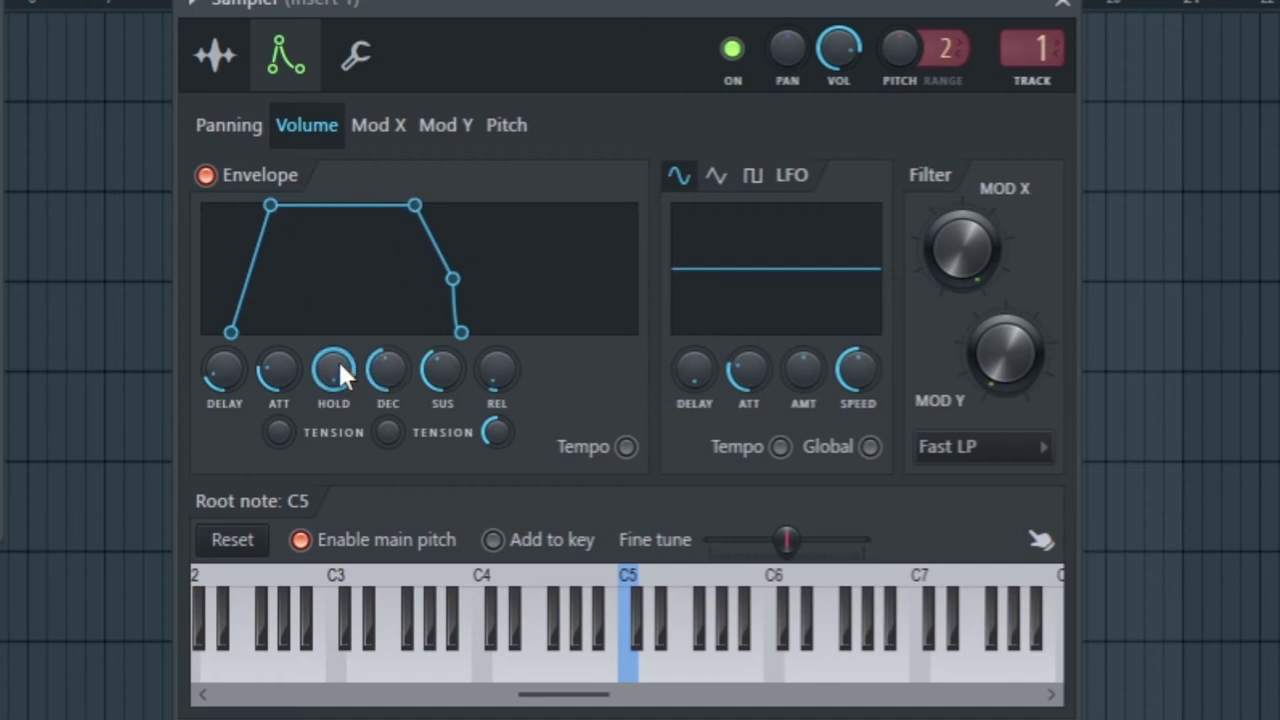
{"action": "left_click_drag", "start_coordinate": [334, 371], "coordinate": [334, 418]}
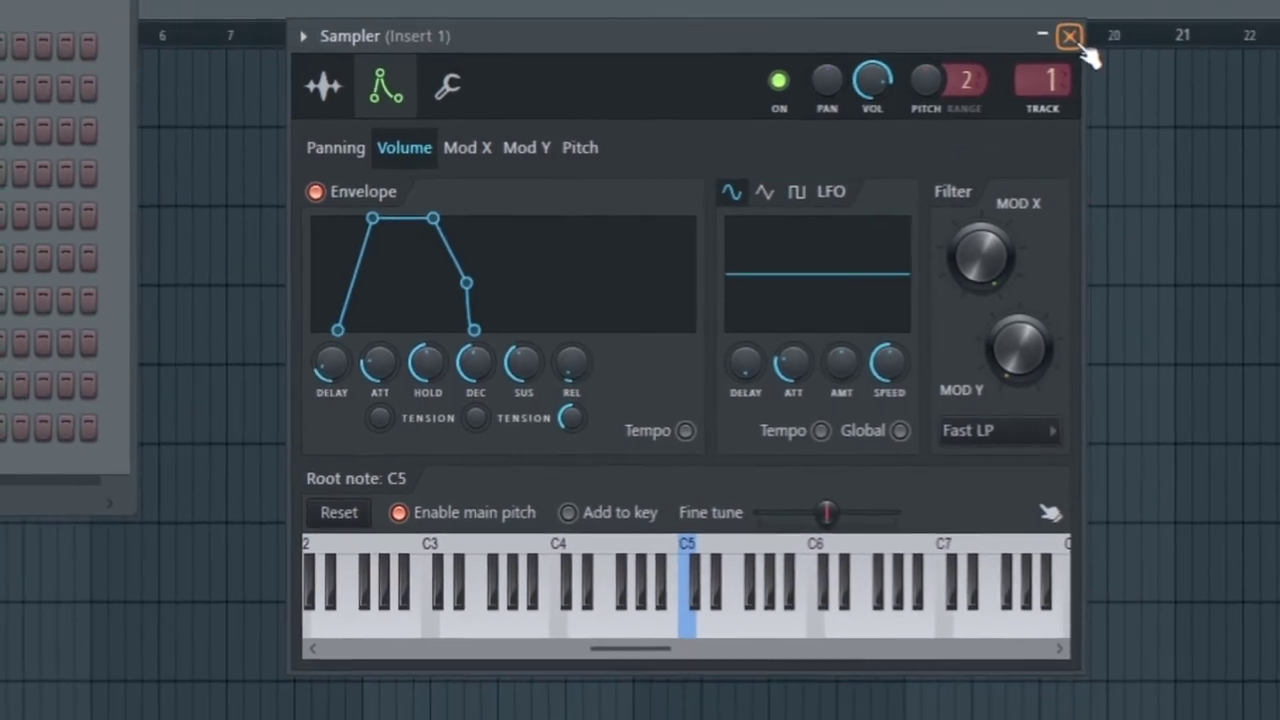
{"action": "left_click", "coordinate": [1066, 14]}
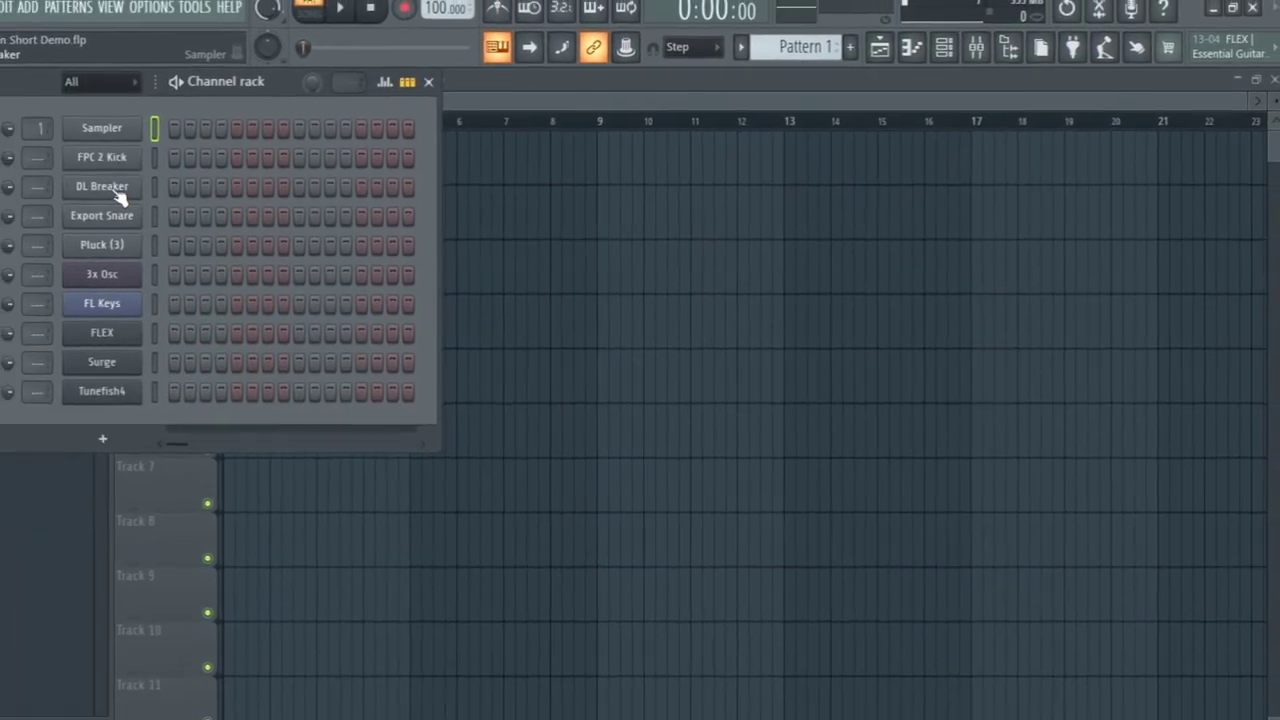
Open the DL Breaker channel, reposition its window, preview its sample waveform and return to its volume envelope
{"action": "left_click", "coordinate": [5, 174]}
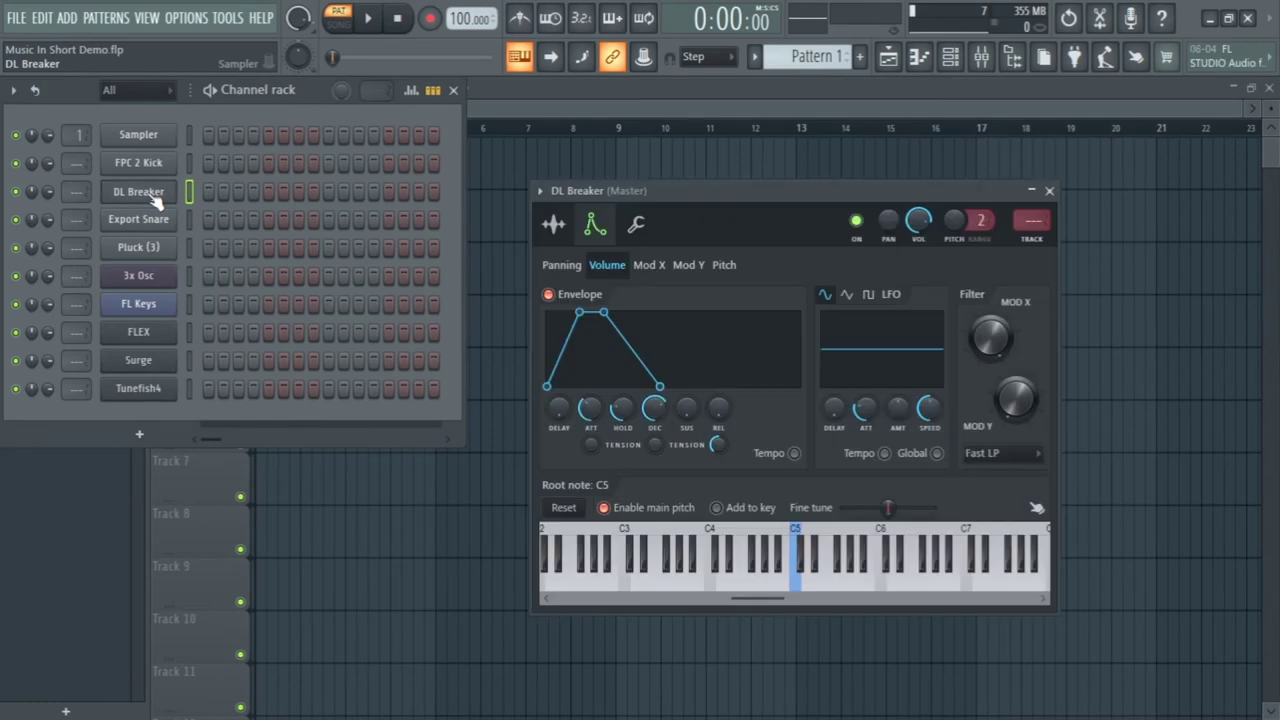
{"action": "left_click_drag", "start_coordinate": [665, 195], "coordinate": [724, 160]}
{"action": "left_click", "coordinate": [553, 224]}
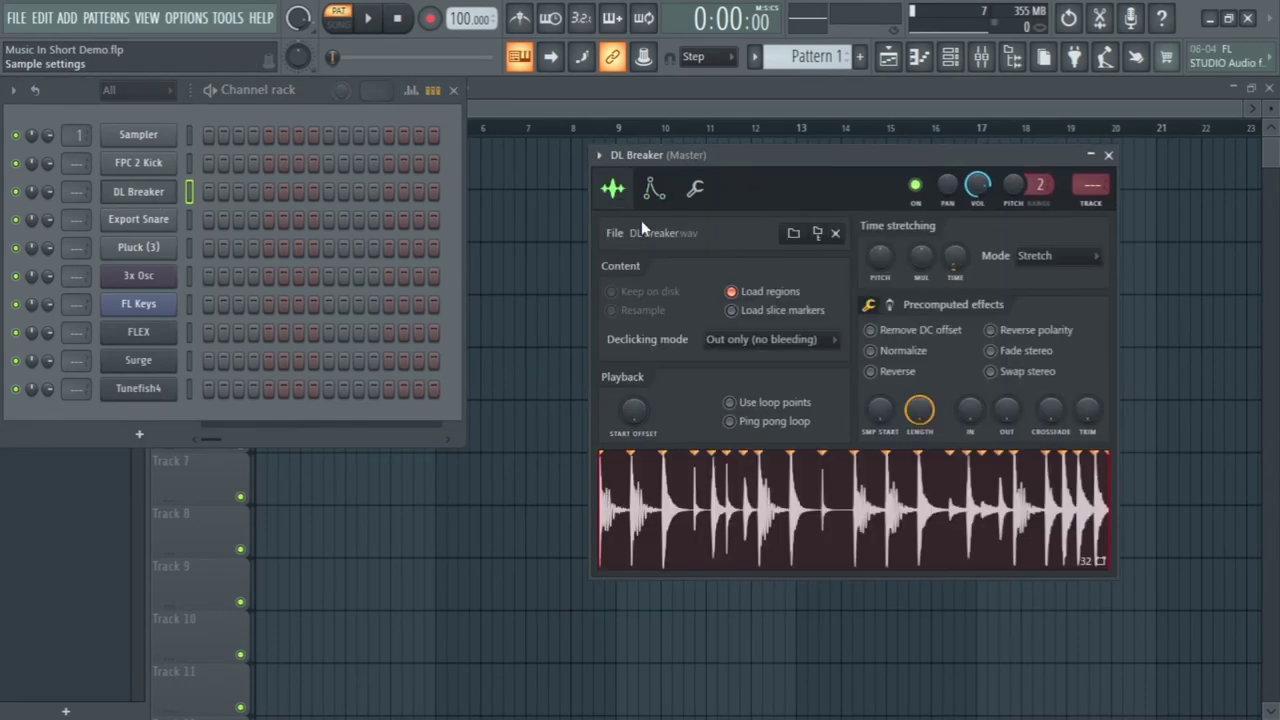
{"action": "left_click", "coordinate": [782, 513]}
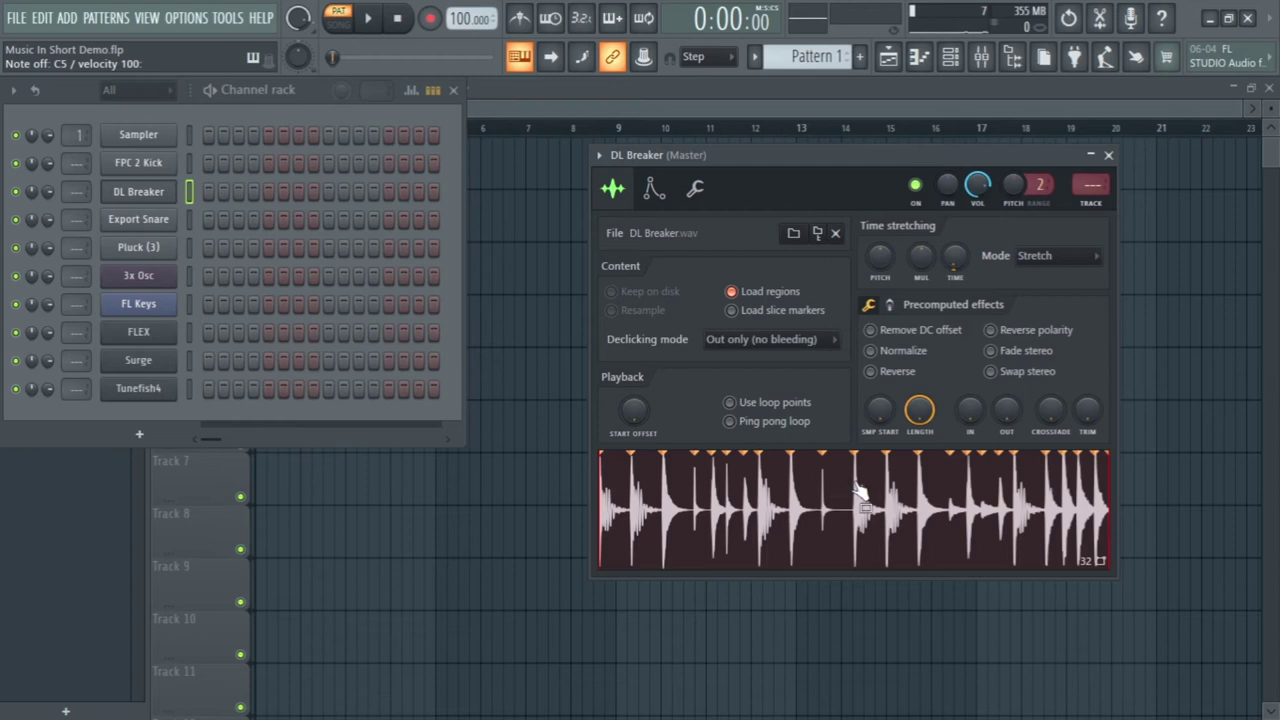
{"action": "left_click", "coordinate": [652, 192]}
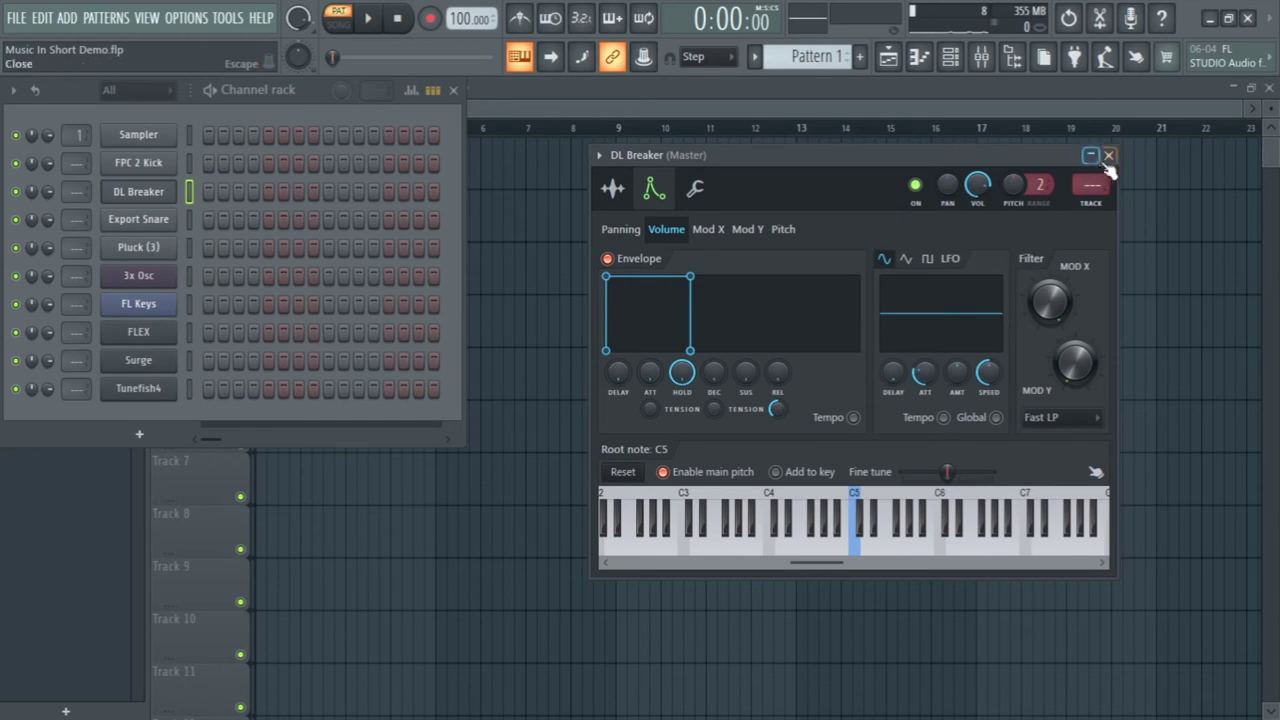
Open the FPC 2 Kick channel, view its sample waveform and show its volume envelope
{"action": "left_click", "coordinate": [145, 165]}
{"action": "left_click", "coordinate": [522, 188]}
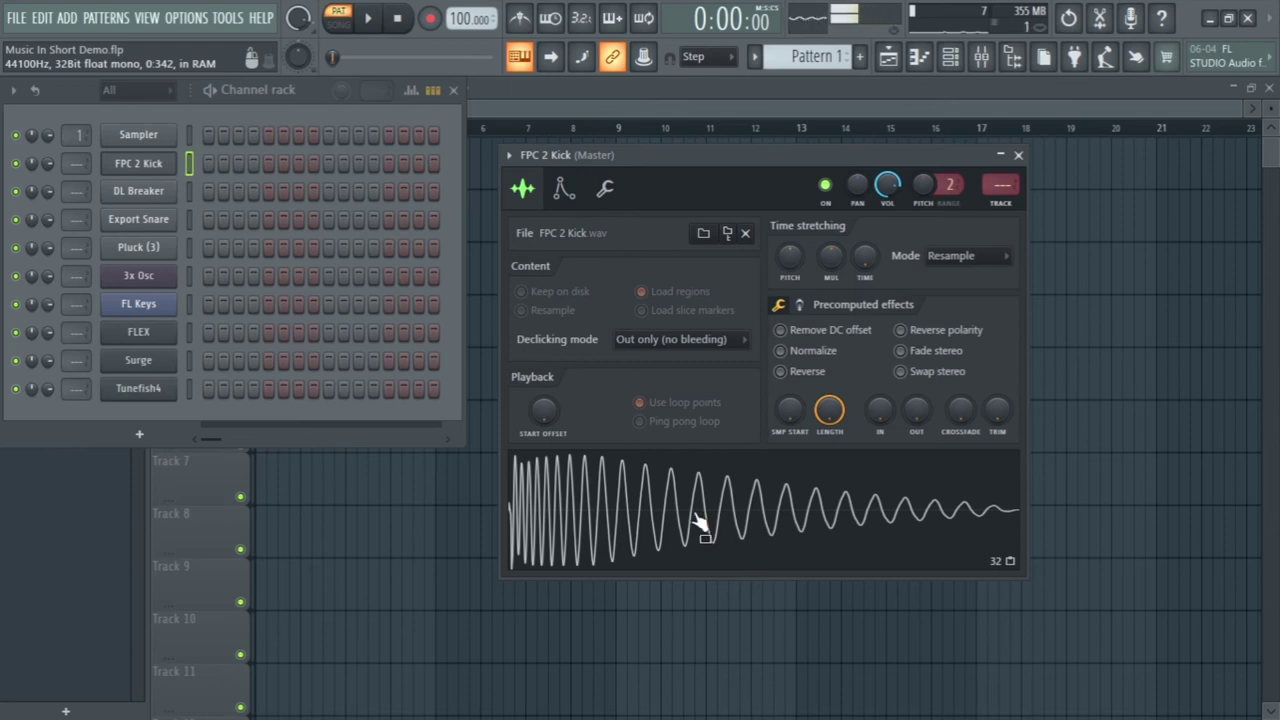
{"action": "left_click", "coordinate": [562, 188]}
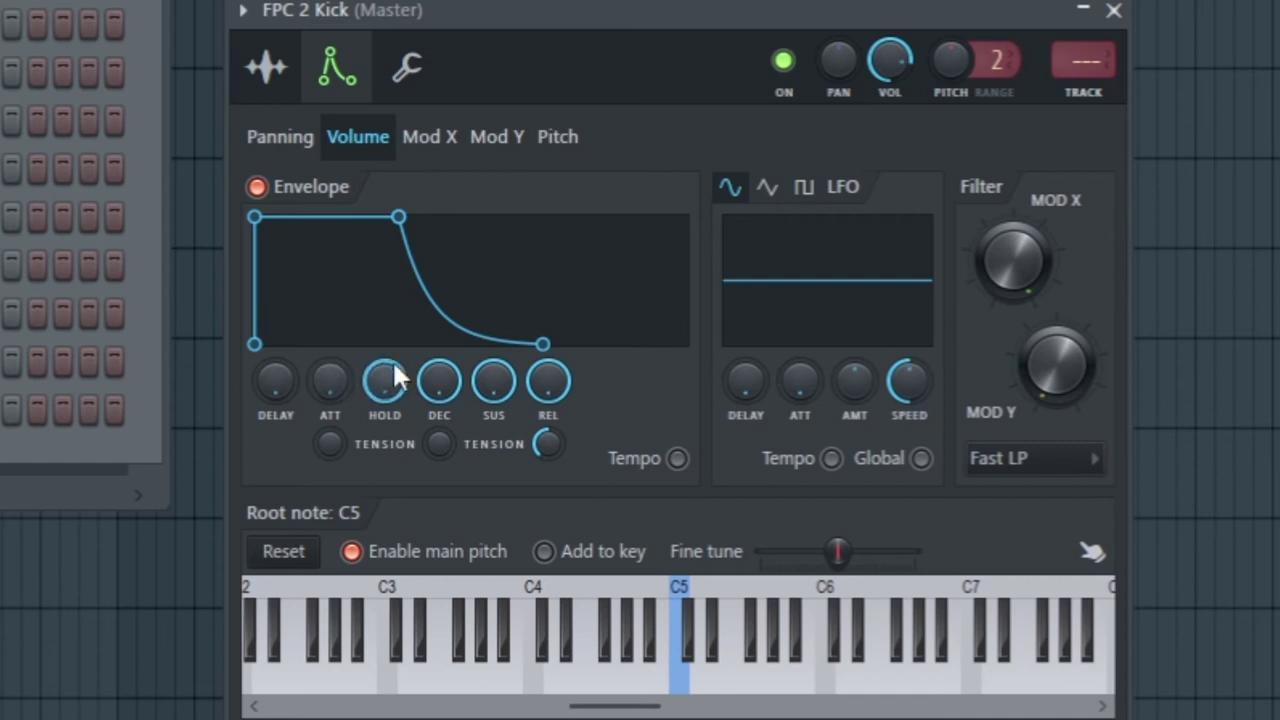
Reduce the kick's volume decay, sustain and release to zero, and lengthen its attack to soften the start
{"action": "left_click_drag", "start_coordinate": [455, 374], "coordinate": [487, 455]}
{"action": "left_click_drag", "start_coordinate": [548, 378], "coordinate": [548, 450]}
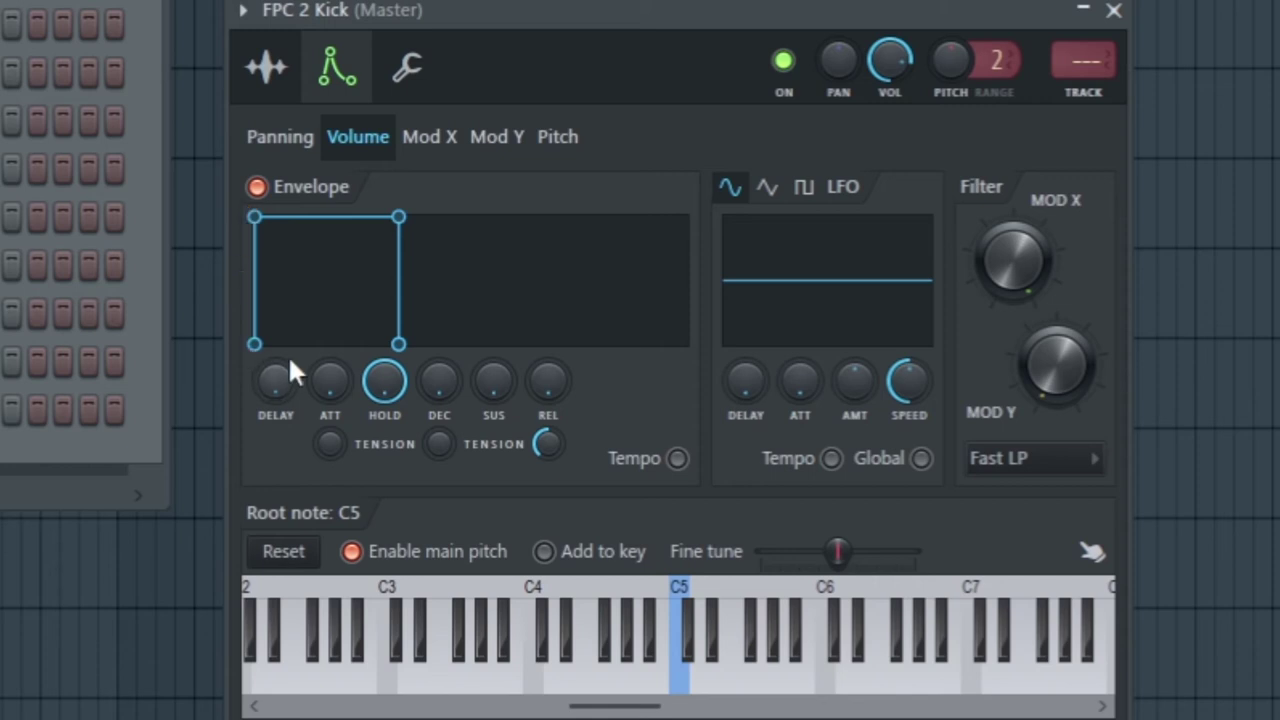
{"action": "left_click_drag", "start_coordinate": [333, 380], "coordinate": [262, 240]}
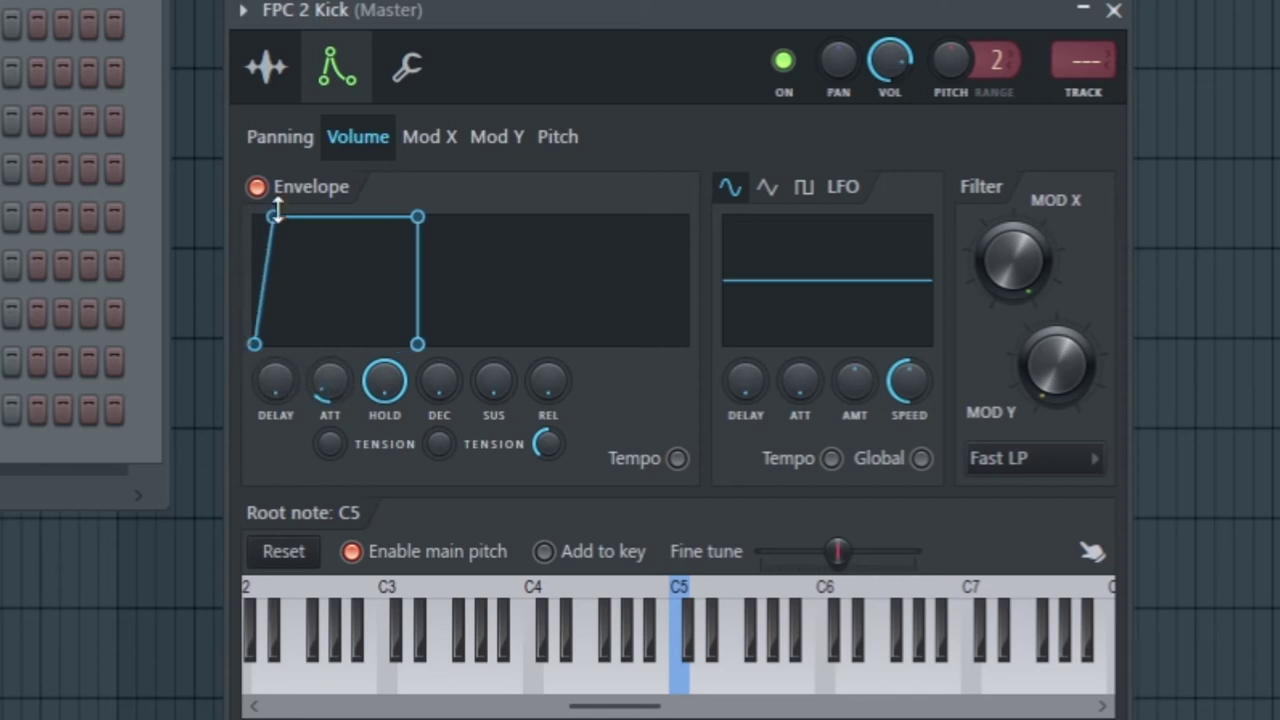
{"action": "left_click_drag", "start_coordinate": [325, 374], "coordinate": [325, 344]}
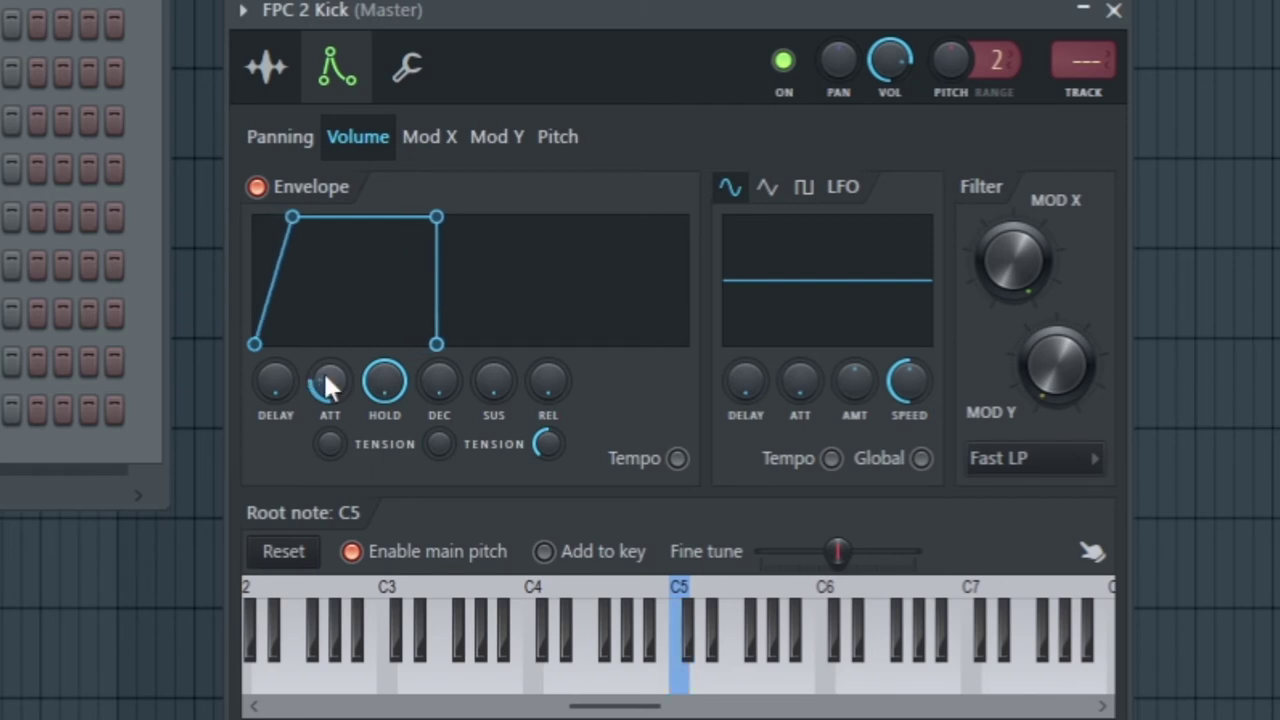
Compare the kick's waveform with its volume envelope, cut the attack to a very short one and add a short release
{"action": "left_click", "coordinate": [290, 97]}
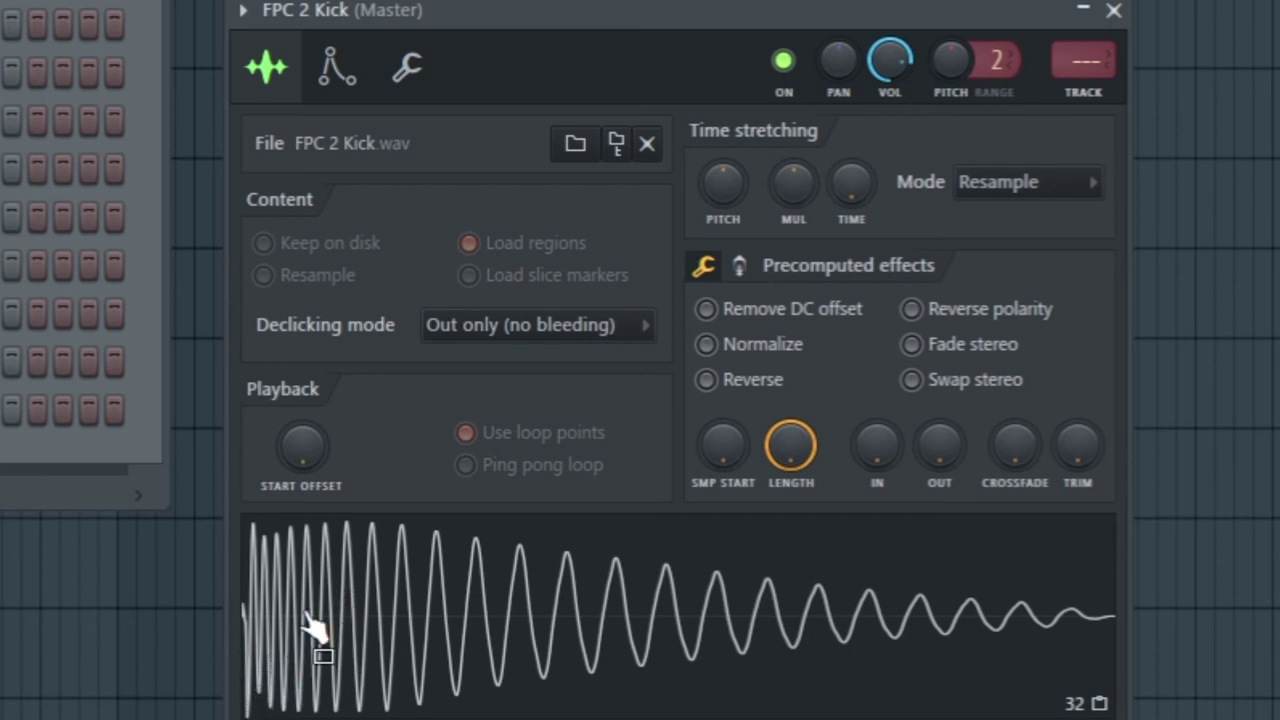
{"action": "left_click", "coordinate": [345, 75]}
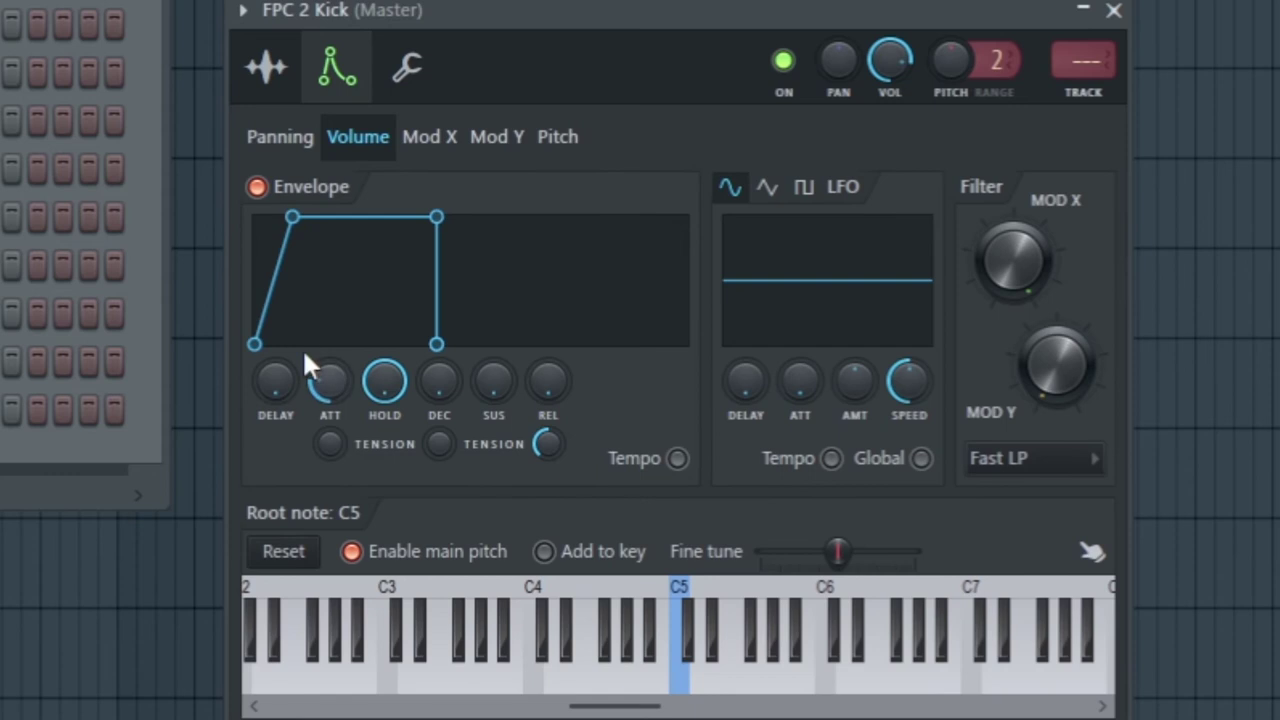
{"action": "left_click_drag", "start_coordinate": [328, 380], "coordinate": [328, 430]}
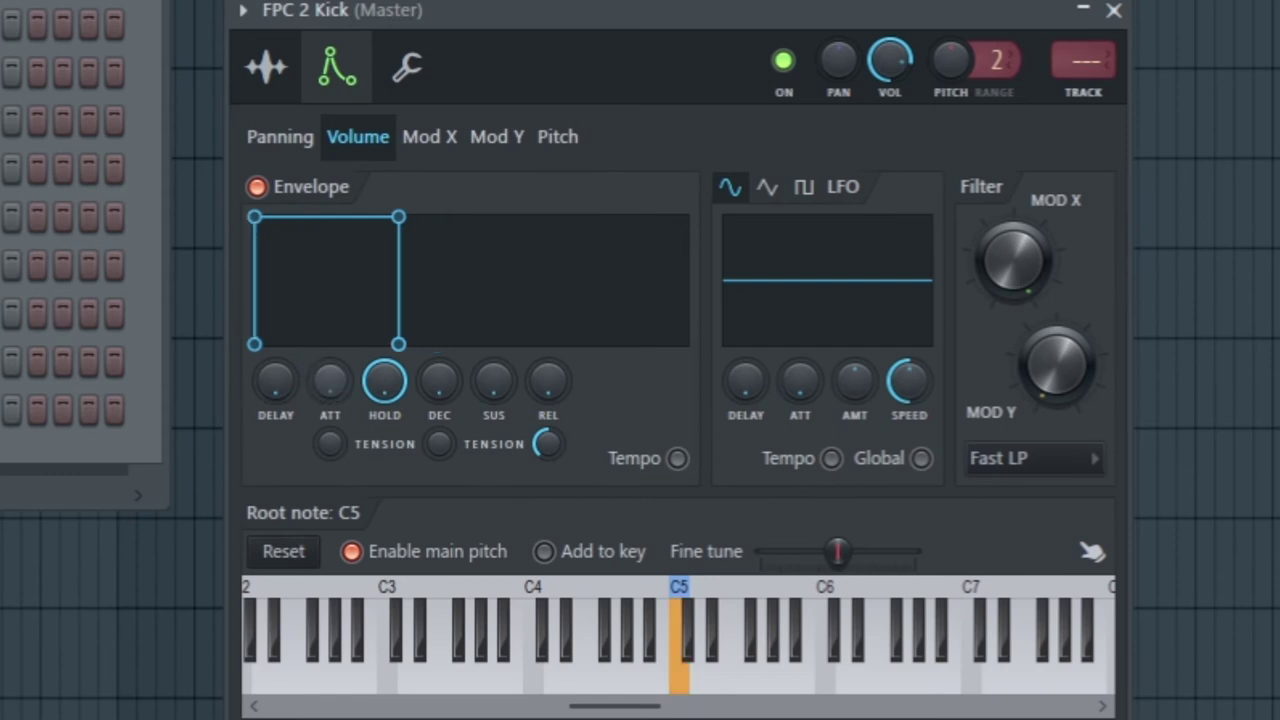
{"action": "mouse_move", "coordinate": [330, 381]}
{"action": "left_mouse_down"}
{"action": "mouse_move", "coordinate": [330, 317]}
{"action": "mouse_move", "coordinate": [326, 374]}
{"action": "left_mouse_up"}
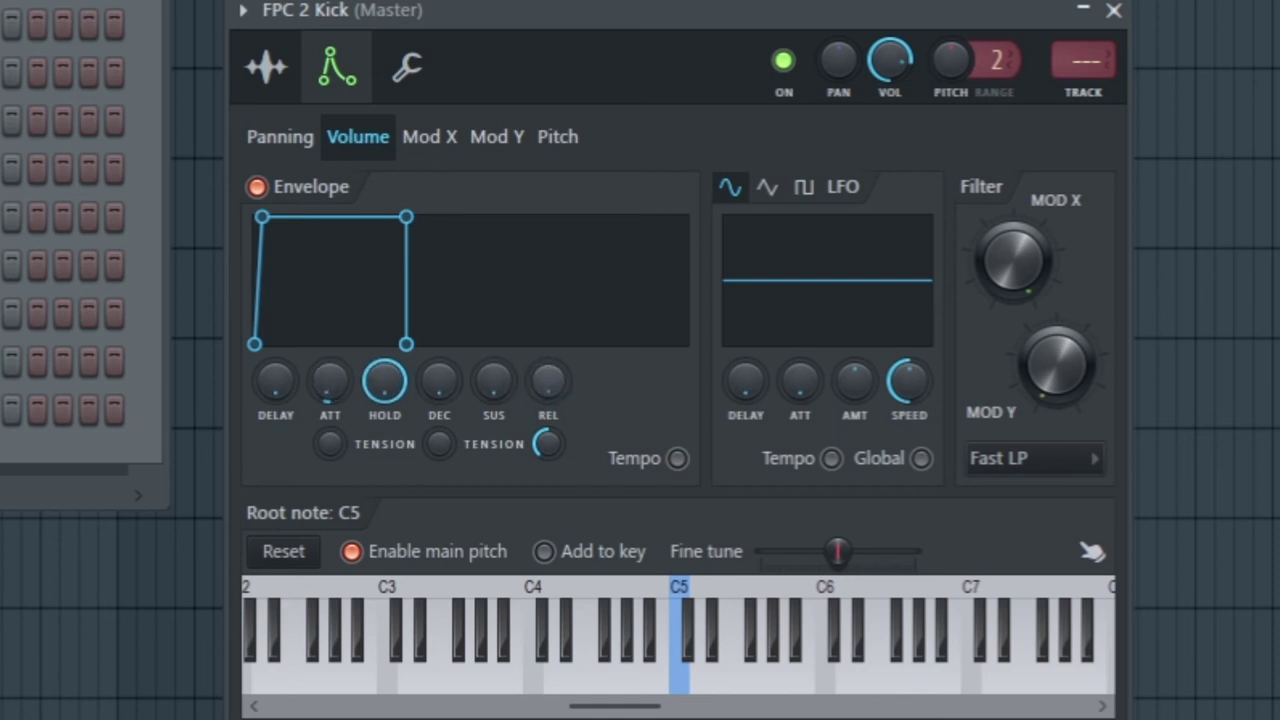
{"action": "left_click_drag", "start_coordinate": [547, 380], "coordinate": [547, 365]}
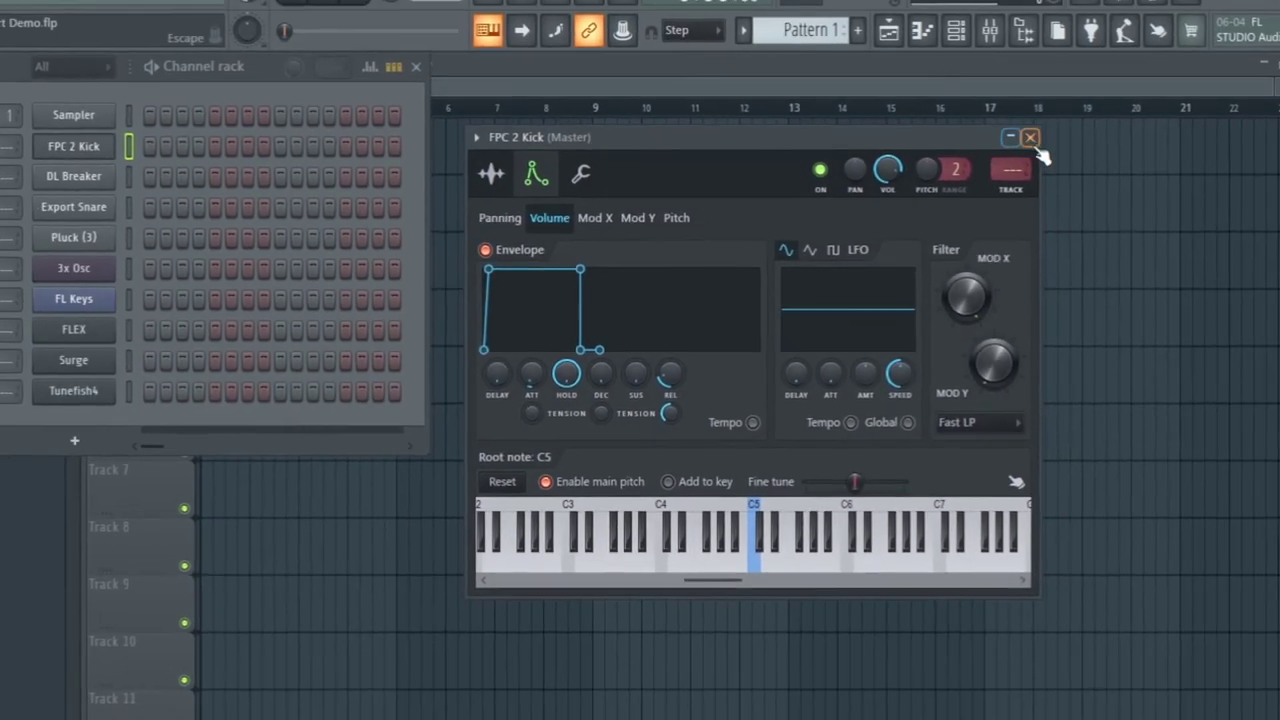
Close the FPC 2 Kick channel, open DL Breaker and shorten its volume hold to just under half
{"action": "left_click", "coordinate": [1052, 102]}
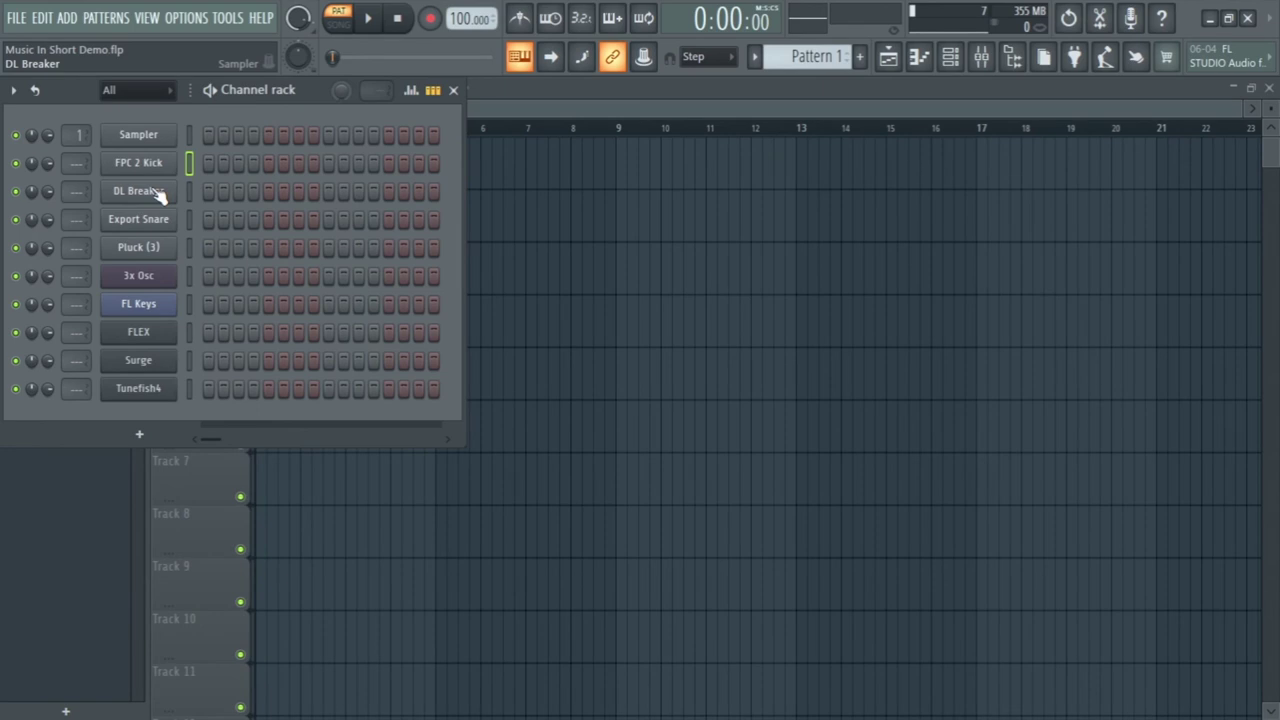
{"action": "left_click", "coordinate": [158, 195]}
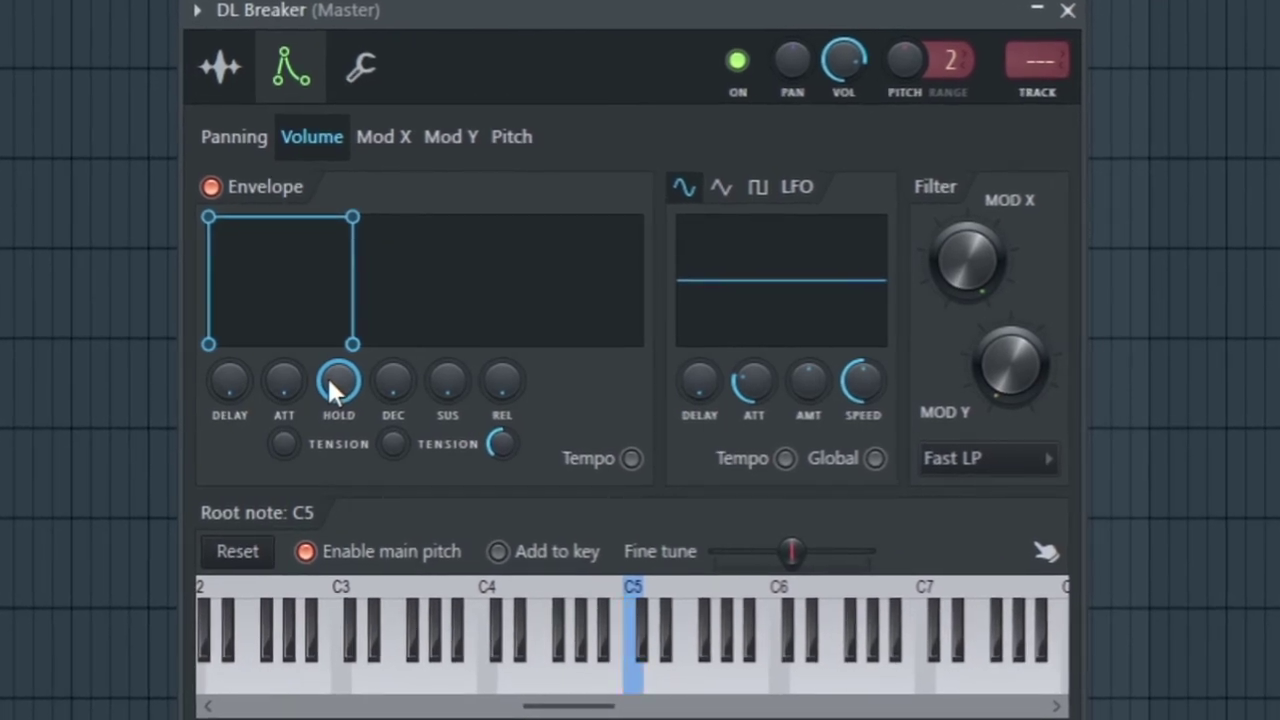
{"action": "mouse_move", "coordinate": [339, 381]}
{"action": "left_mouse_down"}
{"action": "mouse_move", "coordinate": [339, 420]}
{"action": "mouse_move", "coordinate": [333, 390]}
{"action": "left_mouse_up"}
{"action": "left_click_drag", "start_coordinate": [333, 390], "coordinate": [333, 404]}
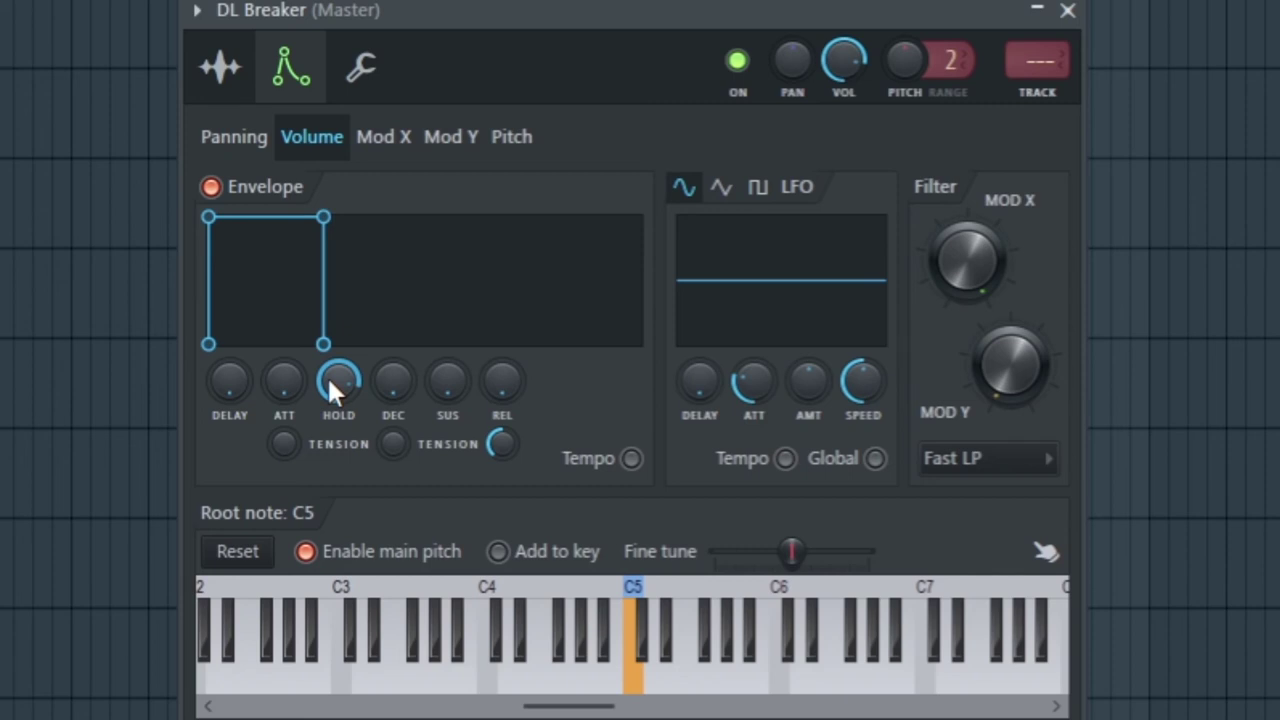
{"action": "left_click_drag", "start_coordinate": [327, 375], "coordinate": [327, 392]}
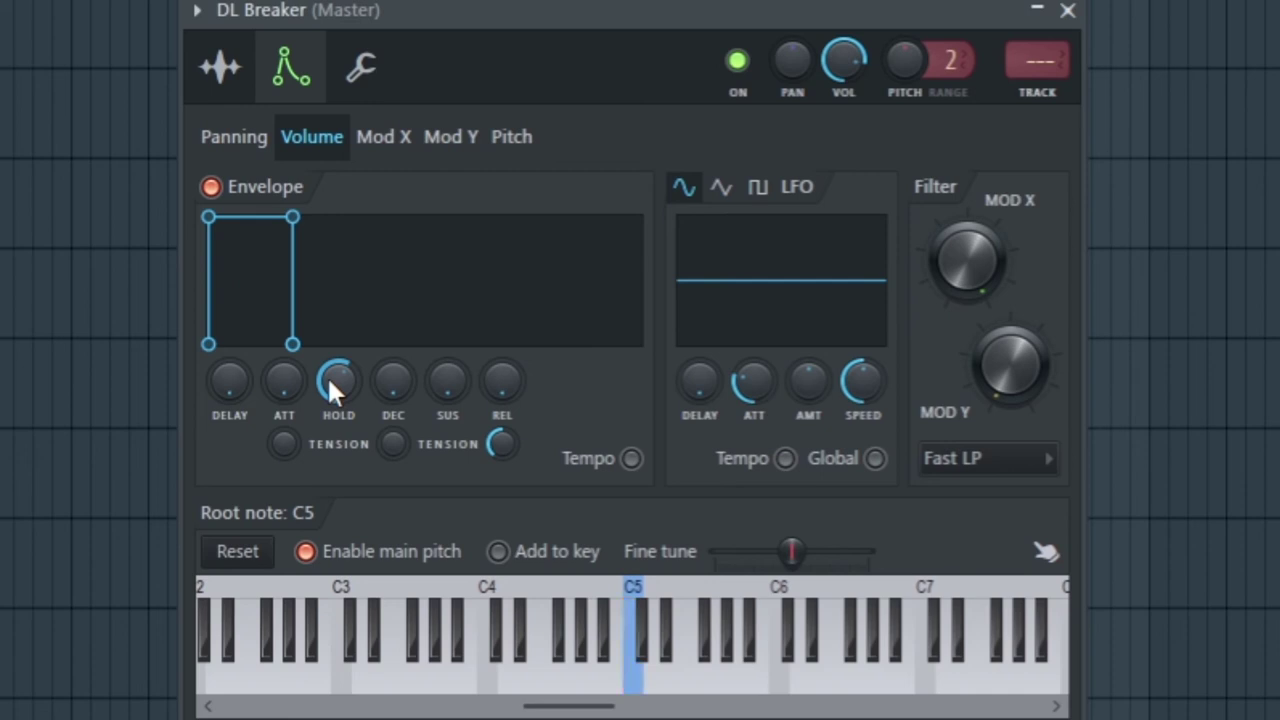
{"action": "mouse_move", "coordinate": [327, 375]}
{"action": "left_mouse_down"}
{"action": "mouse_move", "coordinate": [327, 364]}
{"action": "mouse_move", "coordinate": [337, 409]}
{"action": "mouse_move", "coordinate": [337, 396]}
{"action": "left_mouse_up"}
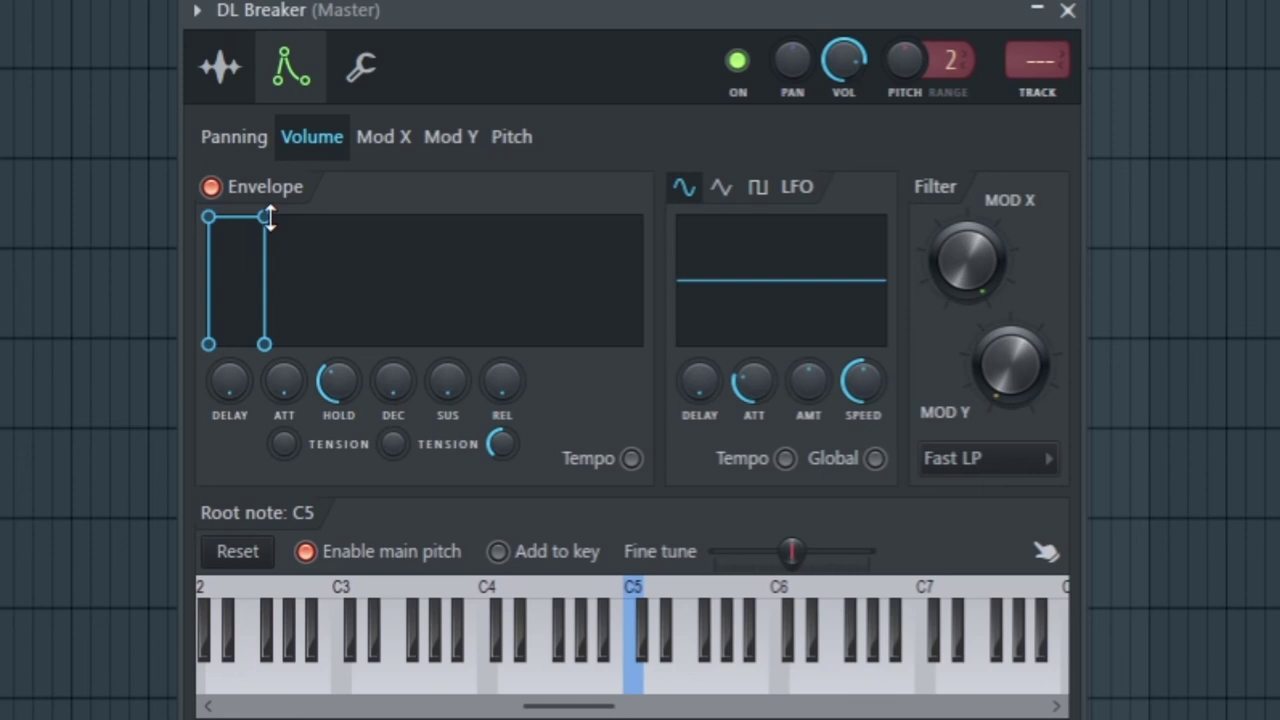
{"action": "left_click_drag", "start_coordinate": [334, 378], "coordinate": [334, 365]}
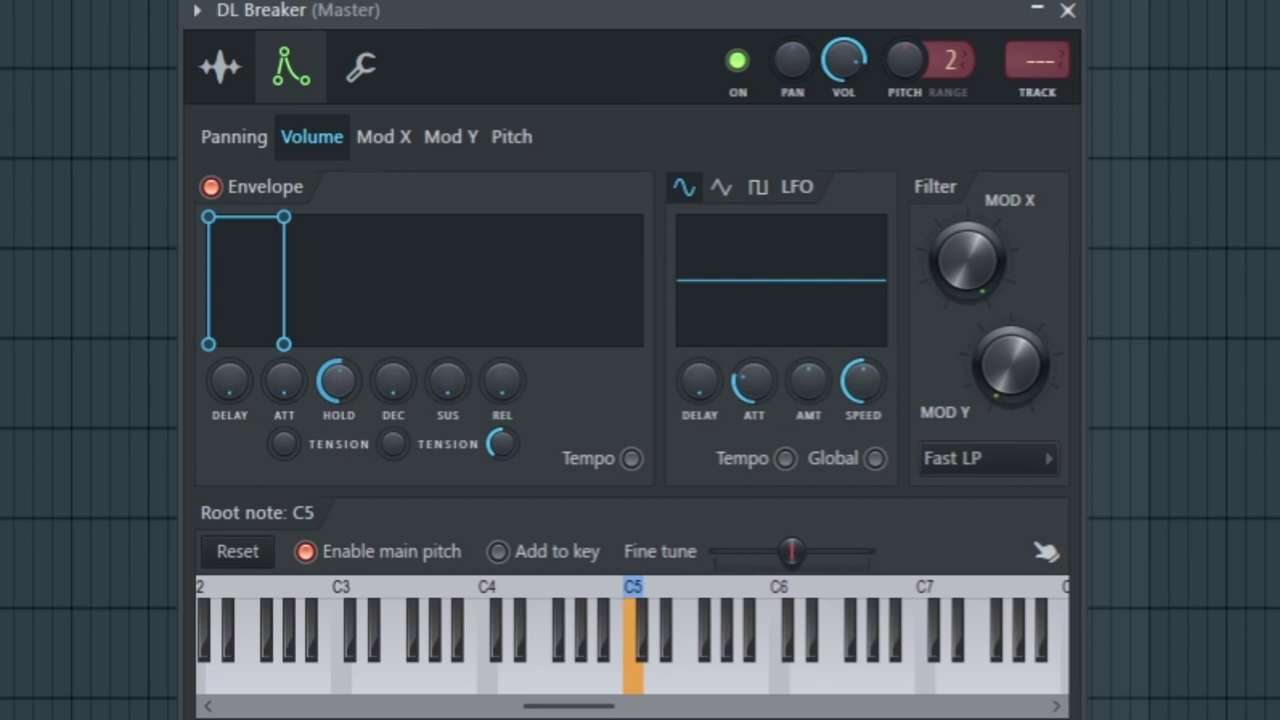
{"action": "left_click_drag", "start_coordinate": [334, 365], "coordinate": [334, 365]}
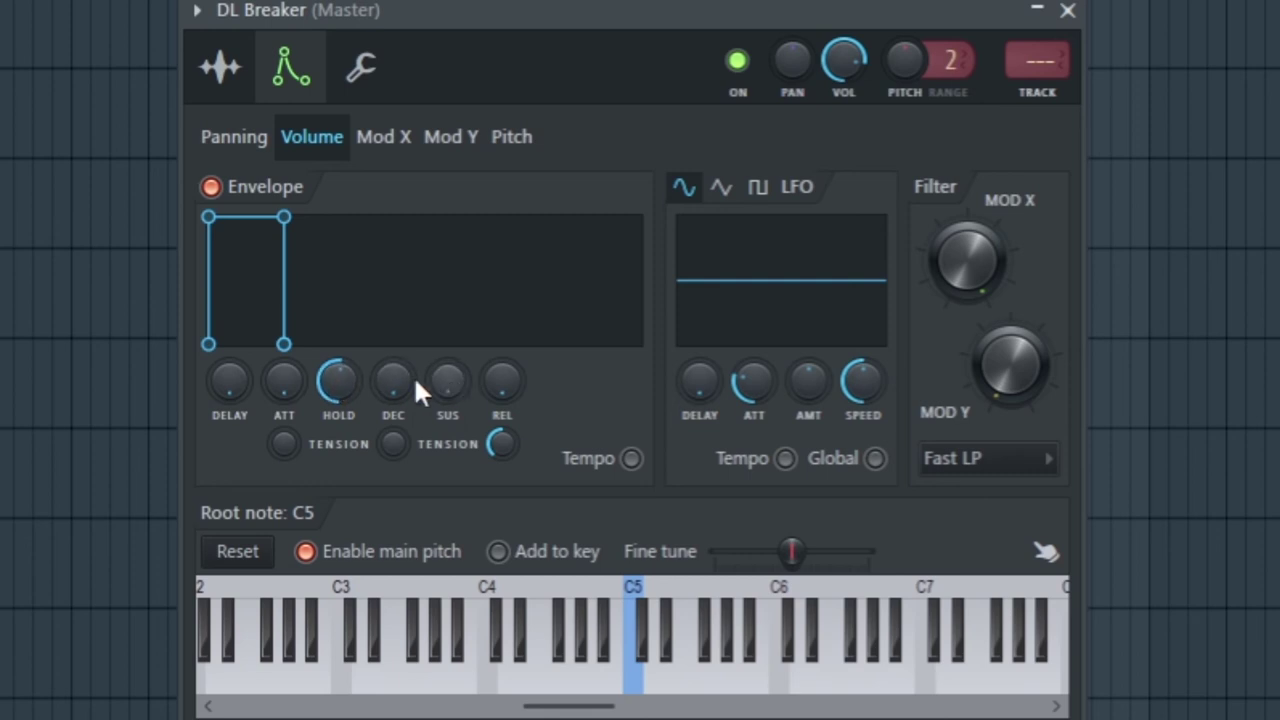
{"action": "left_click_drag", "start_coordinate": [337, 382], "coordinate": [337, 373]}
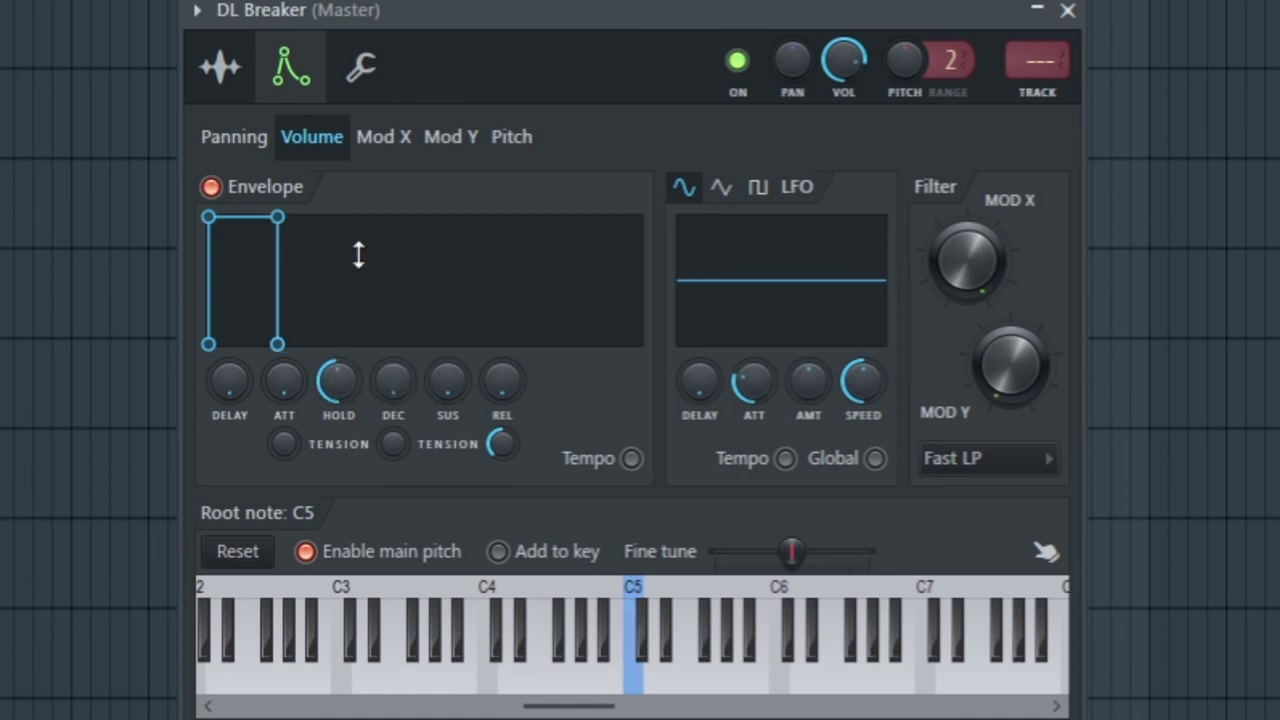
Add a moderate decay to DL Breaker's volume envelope, lower the sustain to about a quarter and audition the sound
{"action": "mouse_move", "coordinate": [446, 379]}
{"action": "left_mouse_down"}
{"action": "mouse_move", "coordinate": [446, 430]}
{"action": "mouse_move", "coordinate": [446, 376]}
{"action": "left_mouse_up"}
{"action": "left_click_drag", "start_coordinate": [385, 384], "coordinate": [385, 361]}
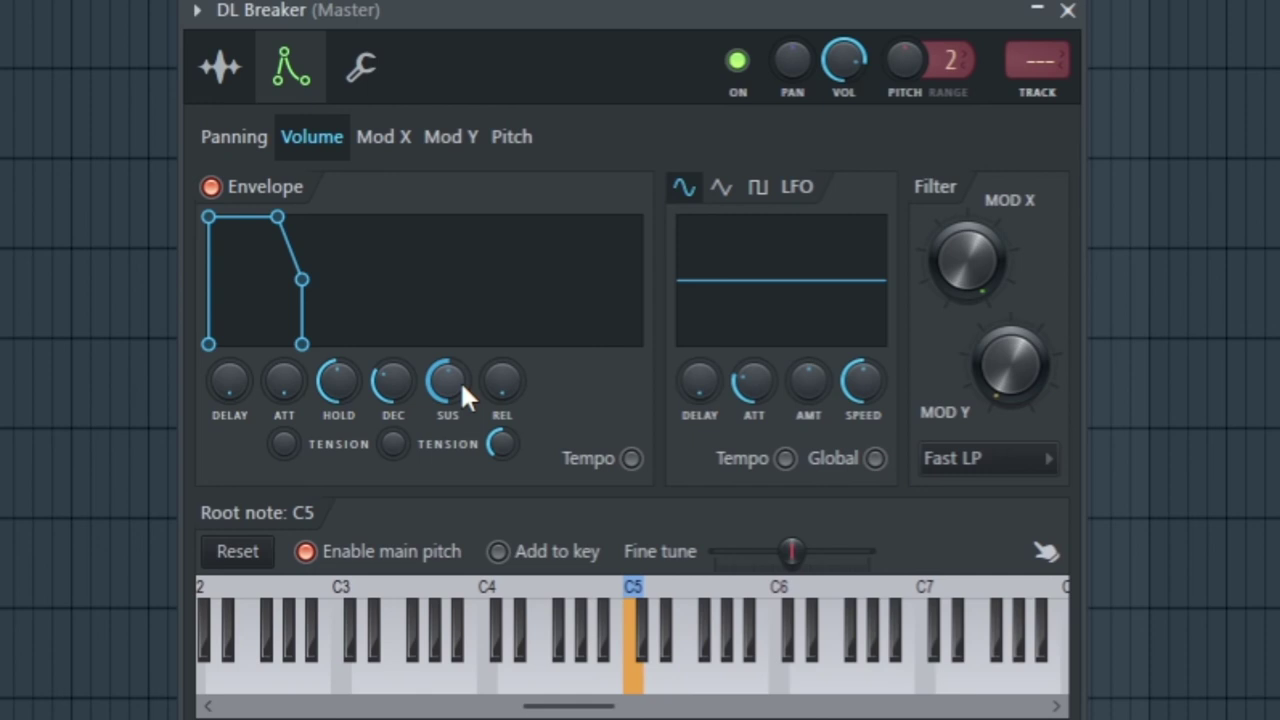
{"action": "left_click_drag", "start_coordinate": [444, 380], "coordinate": [444, 400]}
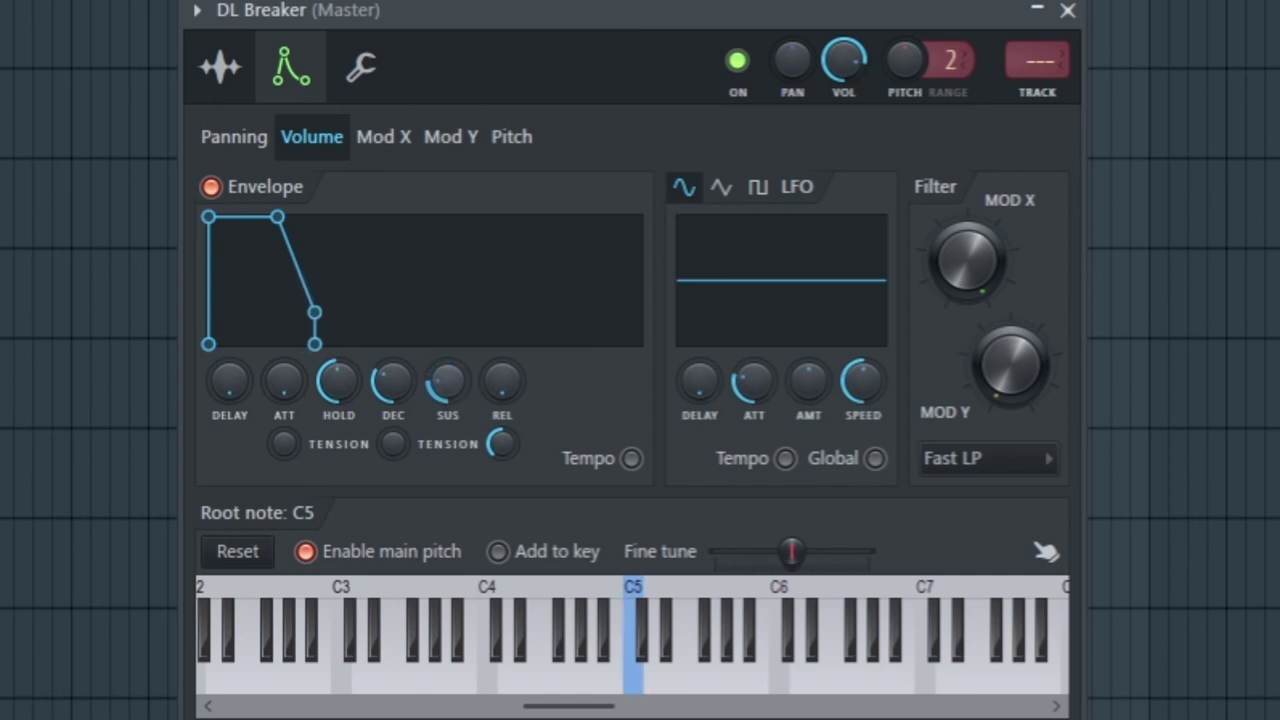
{"action": "key", "text": "q"}
{"action": "key", "text": "q"}
Raise DL Breaker's volume sustain to a little over half, add a short release and audition the sound
{"action": "left_click_drag", "start_coordinate": [445, 378], "coordinate": [445, 318]}
{"action": "left_click_drag", "start_coordinate": [515, 393], "coordinate": [515, 366]}
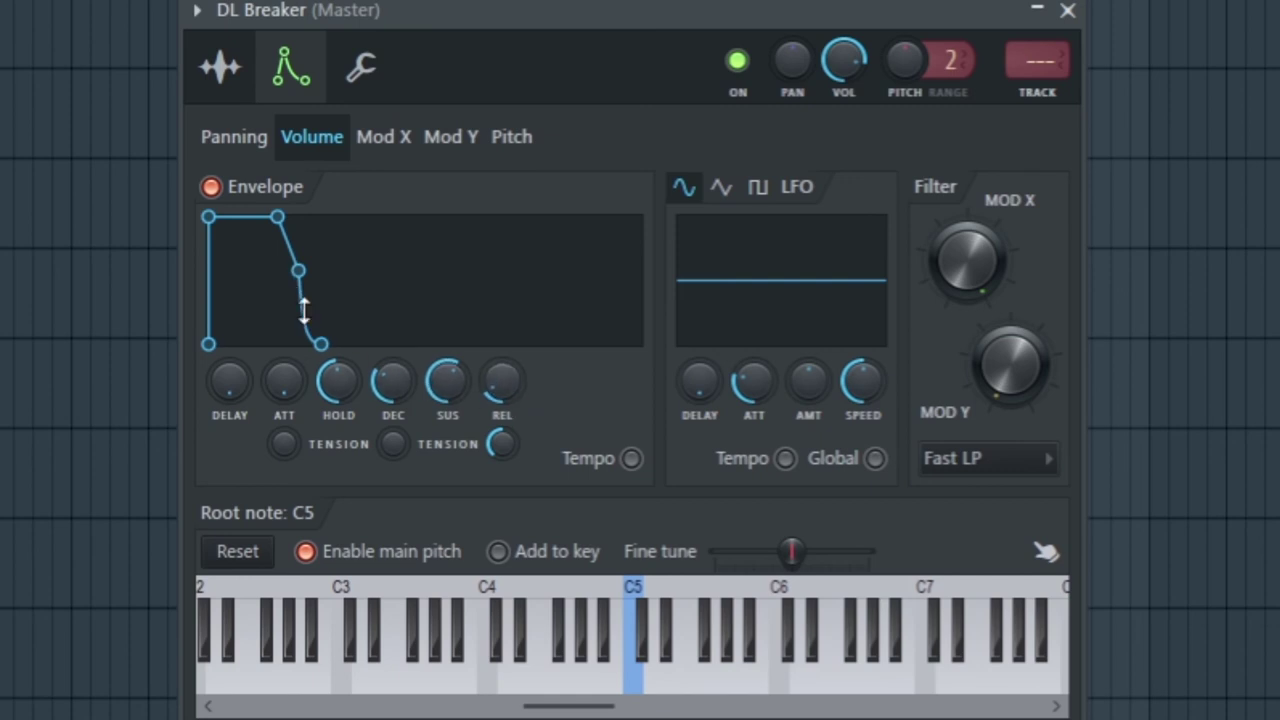
{"action": "key", "text": "q"}
Add a very slight delay to DL Breaker's volume envelope and audition the sound repeatedly at C5
{"action": "mouse_move", "coordinate": [226, 372]}
{"action": "left_mouse_down"}
{"action": "mouse_move", "coordinate": [226, 356]}
{"action": "mouse_move", "coordinate": [228, 372]}
{"action": "left_mouse_up"}
{"action": "key", "text": "q"}
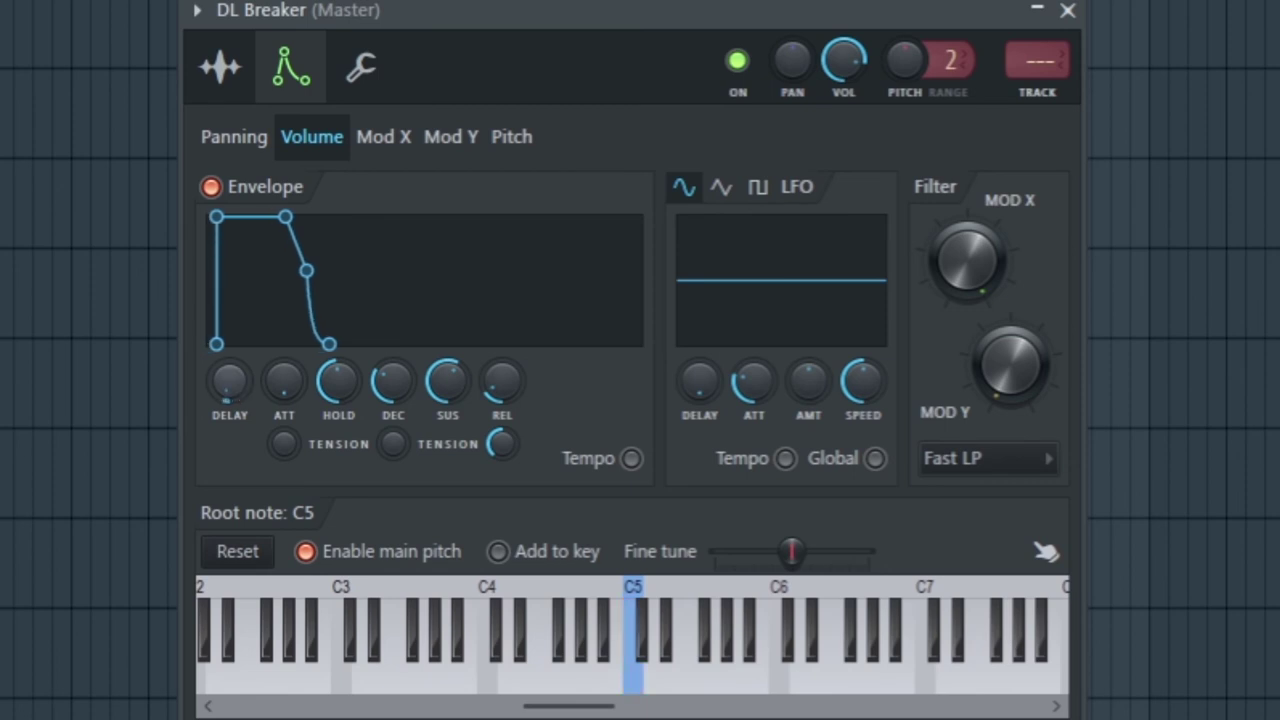
{"action": "key", "text": "q"}
{"action": "key", "text": "q"}
{"action": "left_click", "coordinate": [634, 640]}
{"action": "left_click", "coordinate": [636, 637]}
{"action": "left_click", "coordinate": [640, 645]}
Lengthen DL Breaker's volume delay, audition the later start and turn the delay back down
{"action": "left_click_drag", "start_coordinate": [238, 388], "coordinate": [238, 345]}
{"action": "key", "text": "q"}
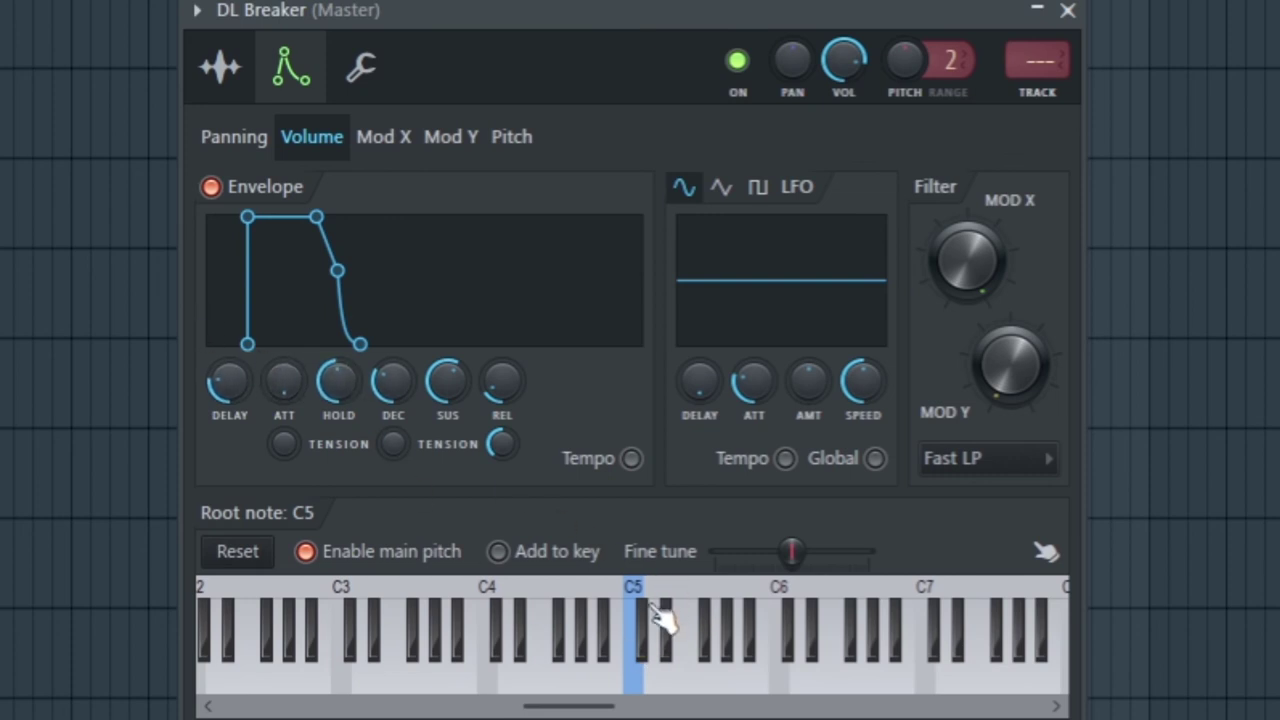
{"action": "key", "text": "z"}
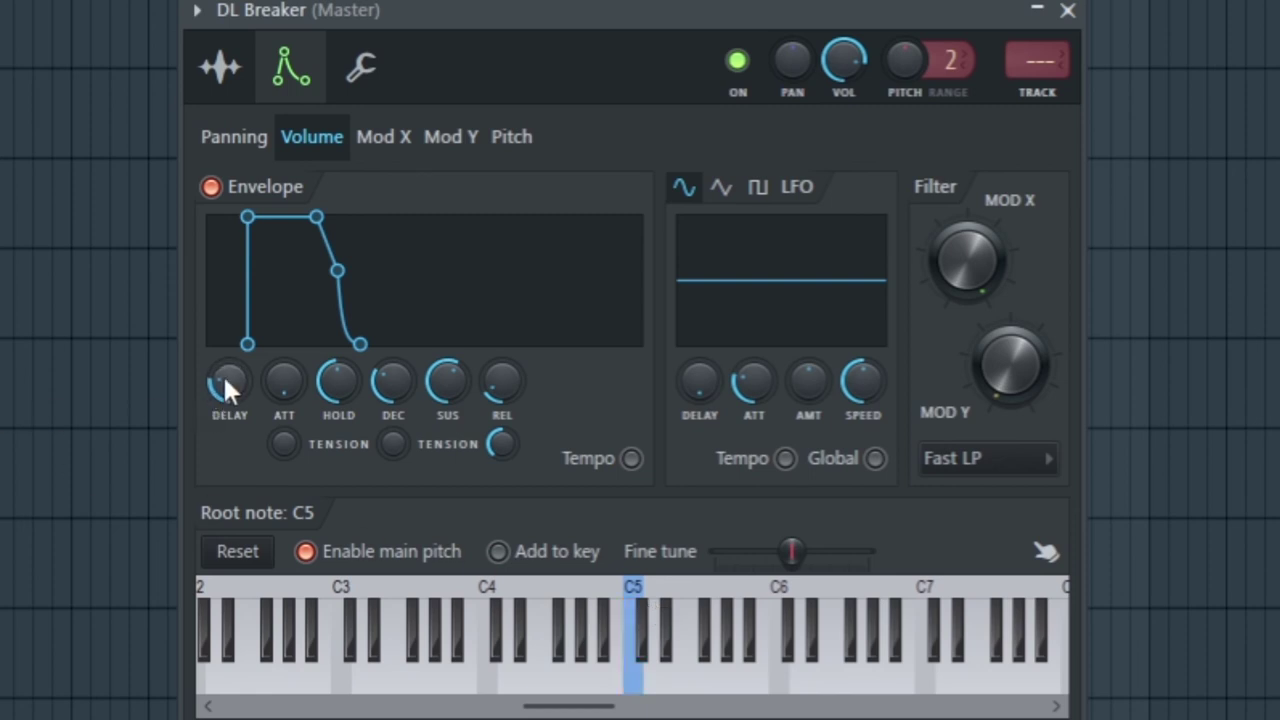
{"action": "left_click_drag", "start_coordinate": [229, 380], "coordinate": [229, 420]}
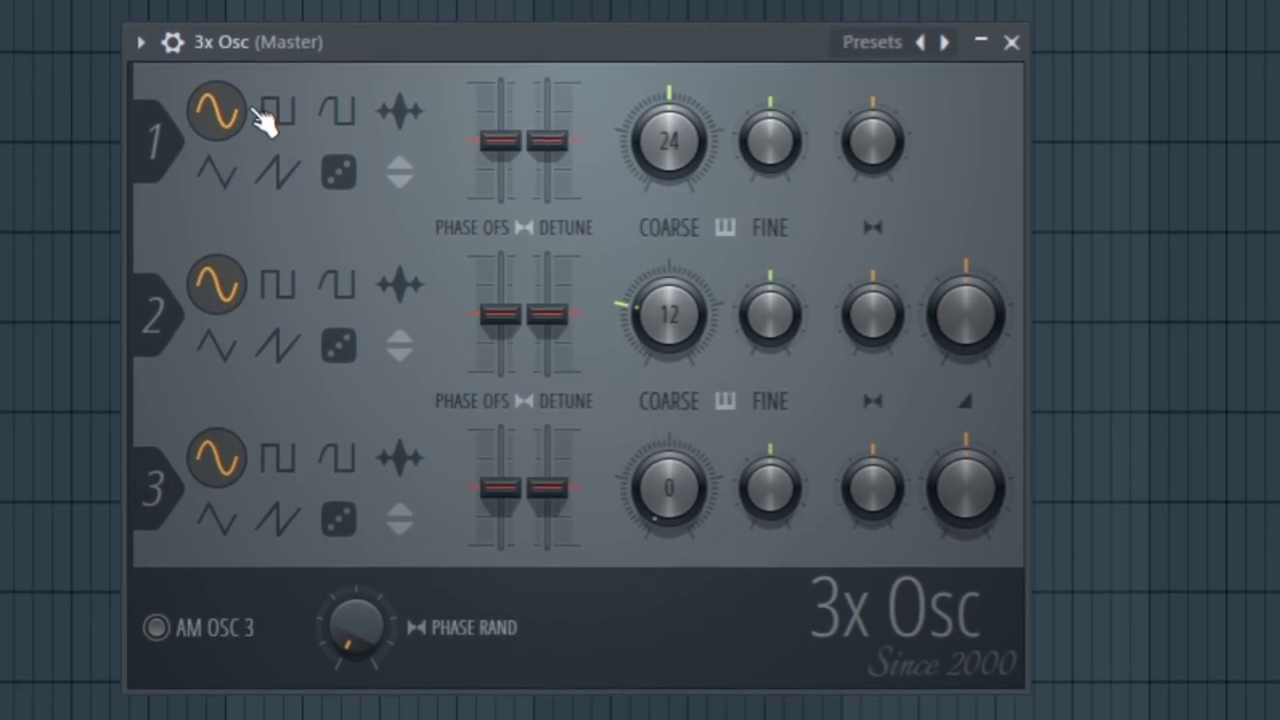
Show 3x Osc's volume envelope, cut the hold to about half and reduce attack, sustain and release to zero
{"action": "left_click", "coordinate": [172, 36]}
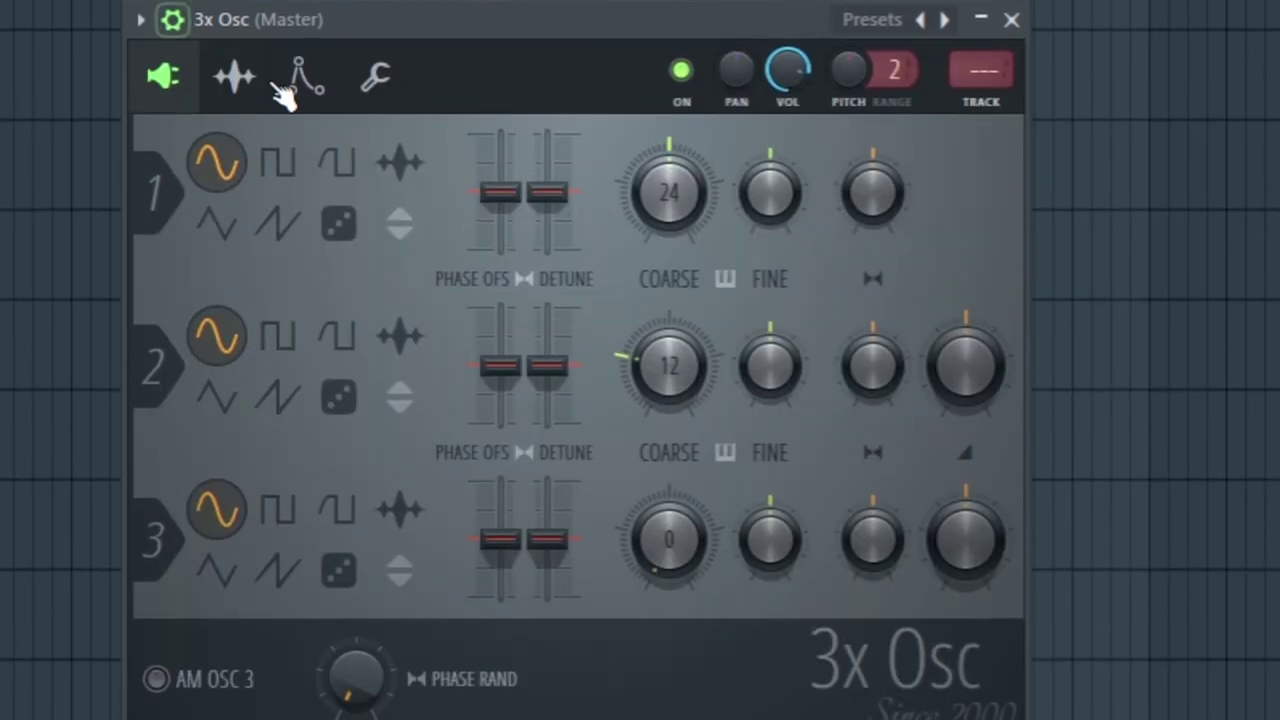
{"action": "left_click", "coordinate": [330, 88]}
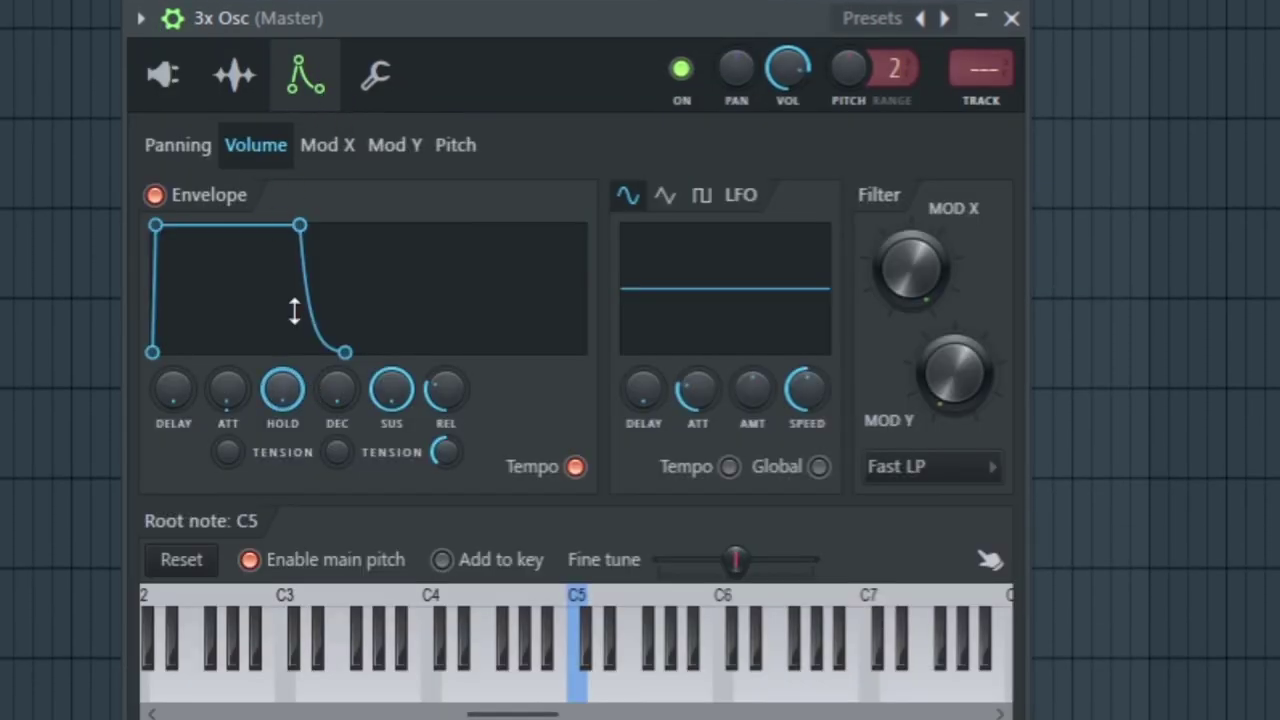
{"action": "left_click_drag", "start_coordinate": [282, 390], "coordinate": [282, 432]}
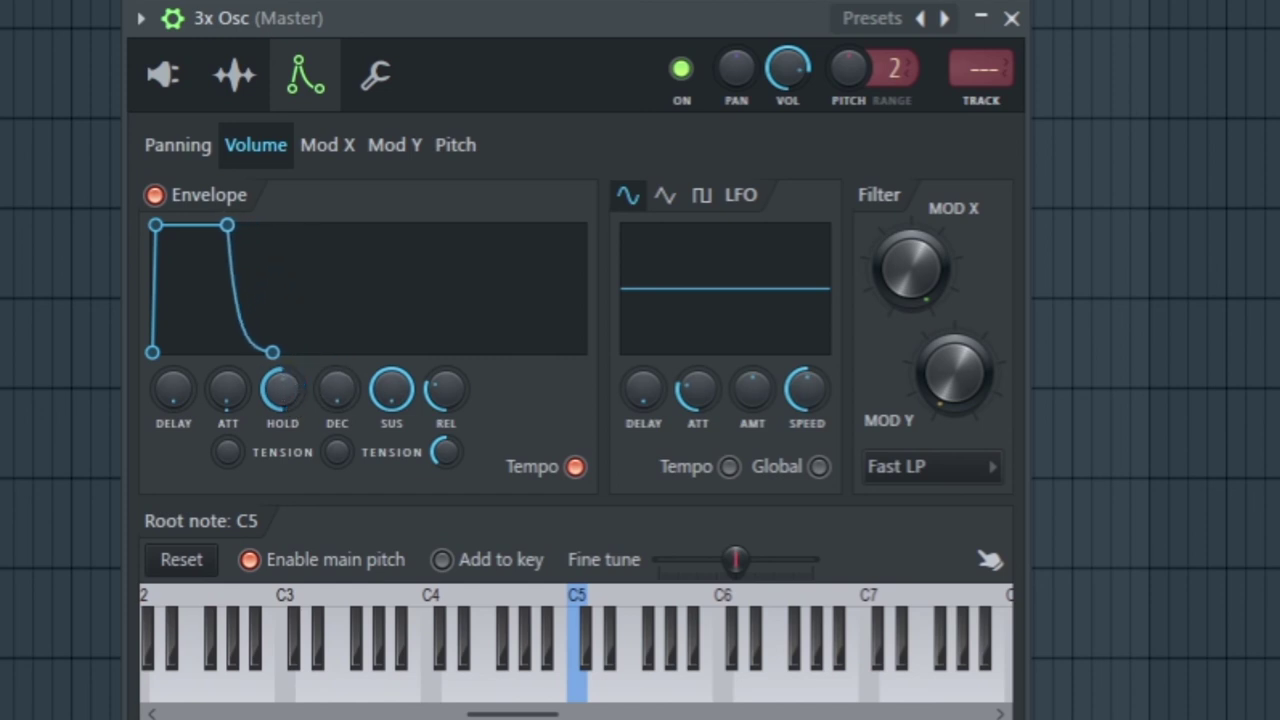
{"action": "mouse_move", "coordinate": [391, 390]}
{"action": "left_mouse_down"}
{"action": "mouse_move", "coordinate": [391, 410]}
{"action": "mouse_move", "coordinate": [450, 410]}
{"action": "mouse_move", "coordinate": [392, 408]}
{"action": "left_mouse_up"}
{"action": "left_click_drag", "start_coordinate": [223, 386], "coordinate": [223, 400]}
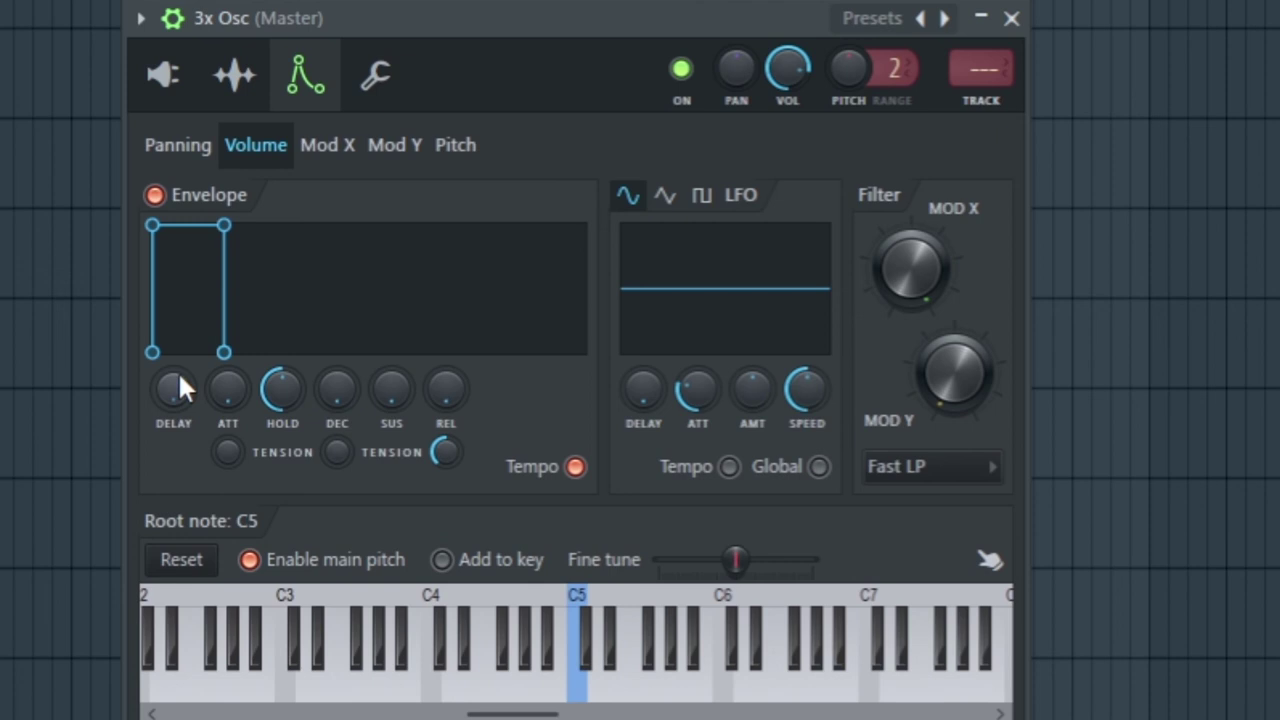
{"action": "key", "text": "q"}
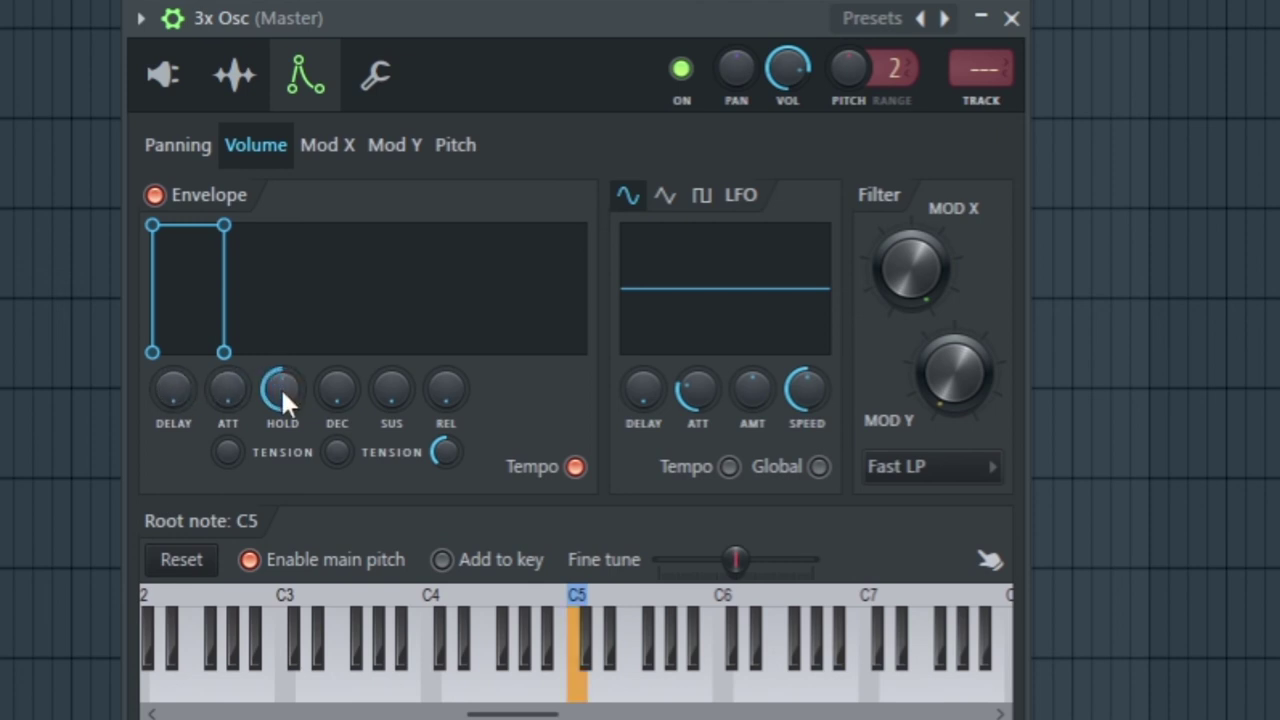
Try the maximum volume hold on 3x Osc, audition it and bring the hold back to about half
{"action": "left_click_drag", "start_coordinate": [280, 386], "coordinate": [280, 355]}
{"action": "key", "text": "q"}
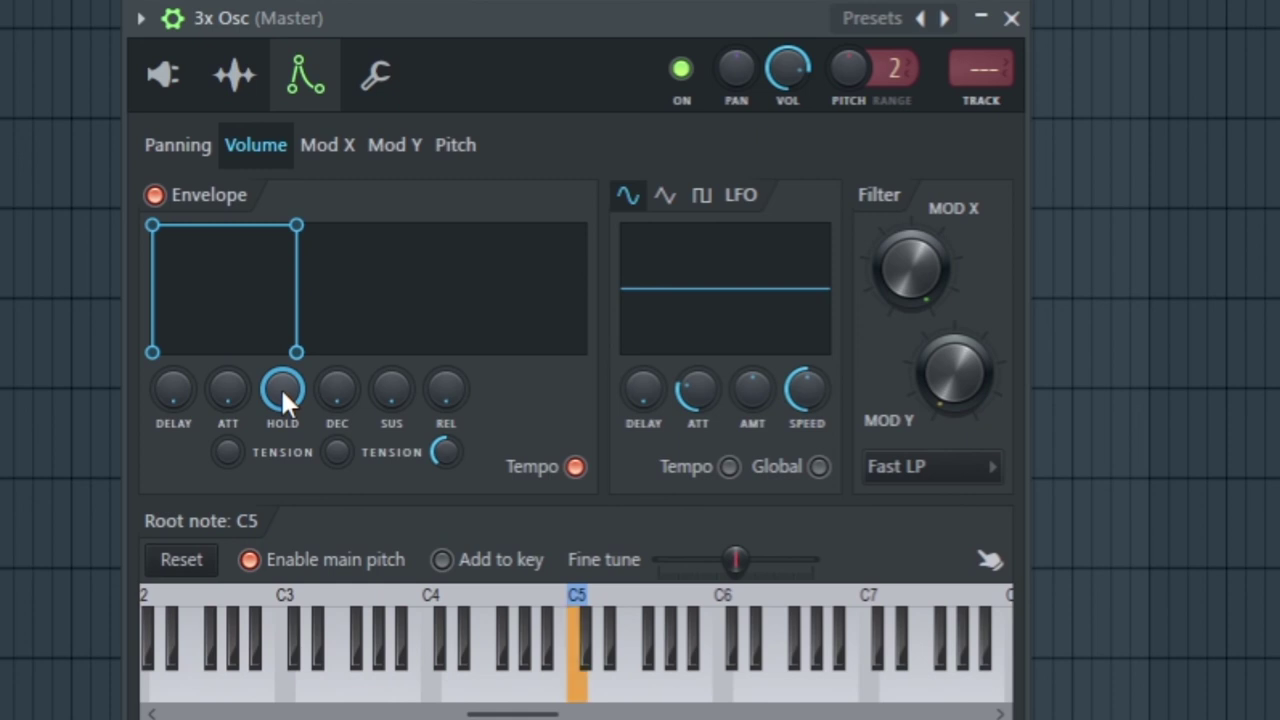
{"action": "left_click_drag", "start_coordinate": [280, 386], "coordinate": [280, 412]}
{"action": "key", "text": "q"}
{"action": "key", "text": "q"}
{"action": "key", "text": "q"}
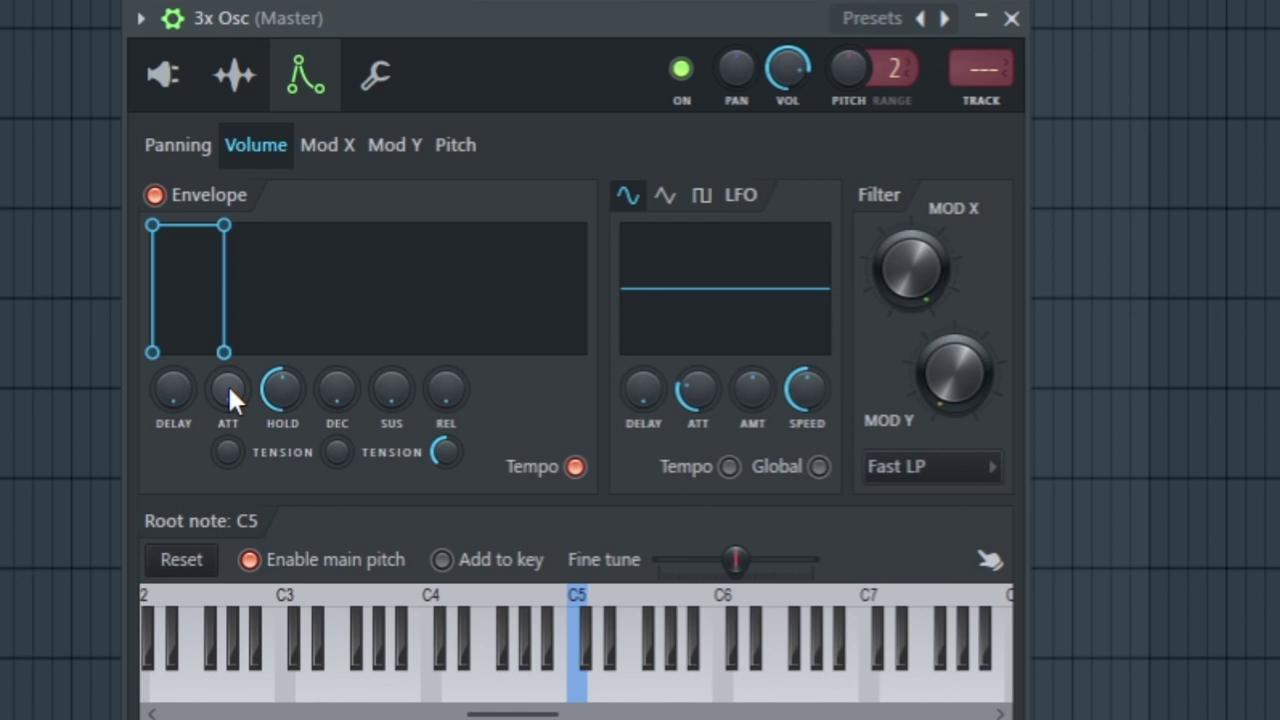
Try a long volume attack of about half on 3x Osc, then compare the sound with the attack at zero
{"action": "left_click_drag", "start_coordinate": [227, 383], "coordinate": [227, 300]}
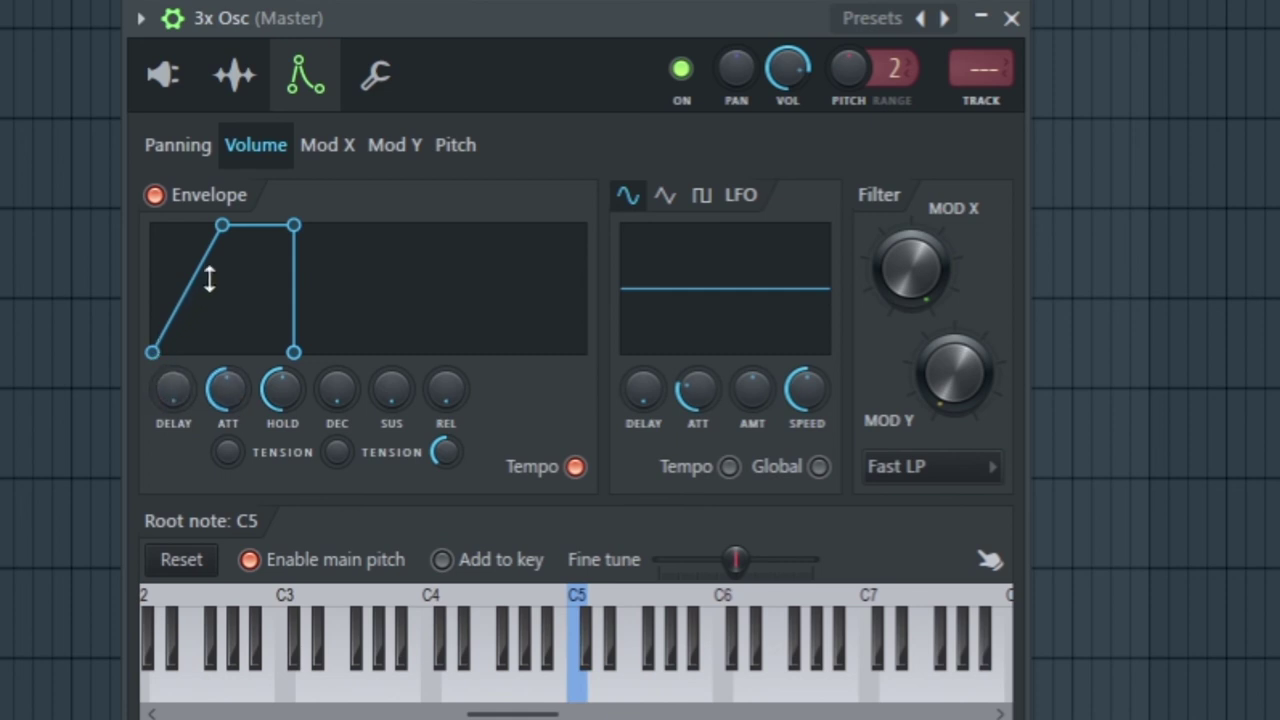
{"action": "left_click_drag", "start_coordinate": [228, 390], "coordinate": [230, 386]}
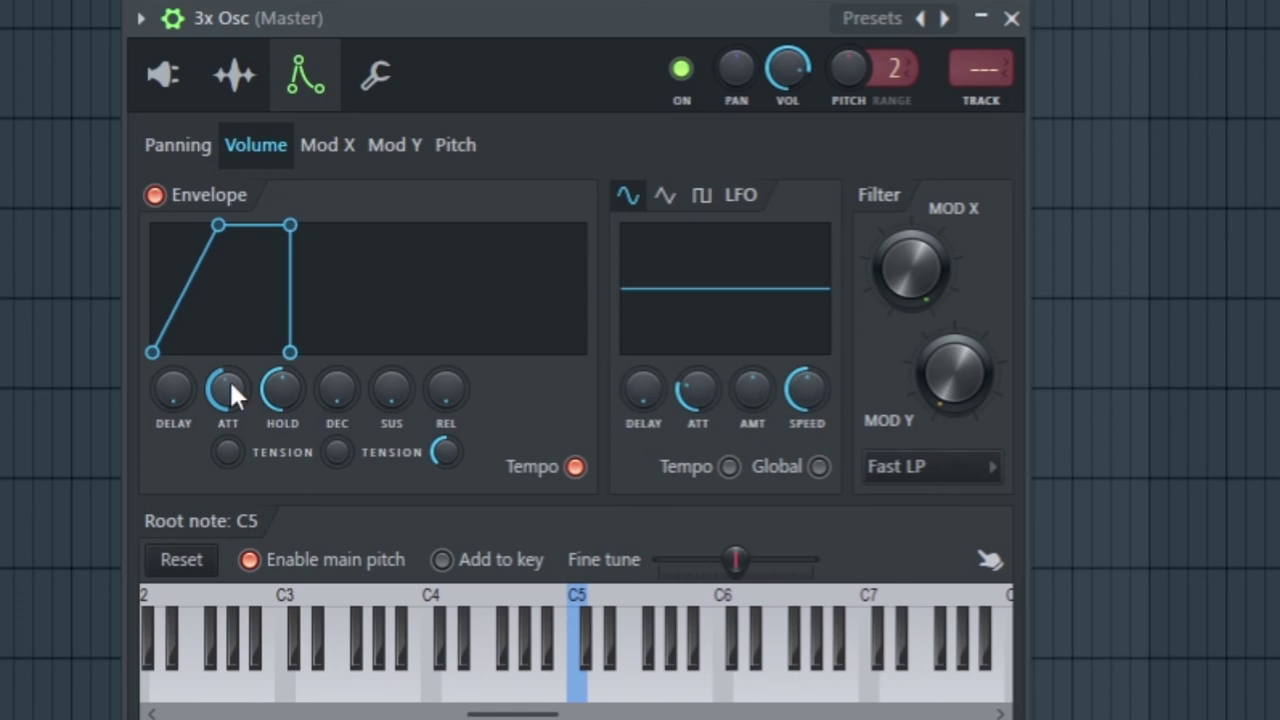
{"action": "key", "text": "q"}
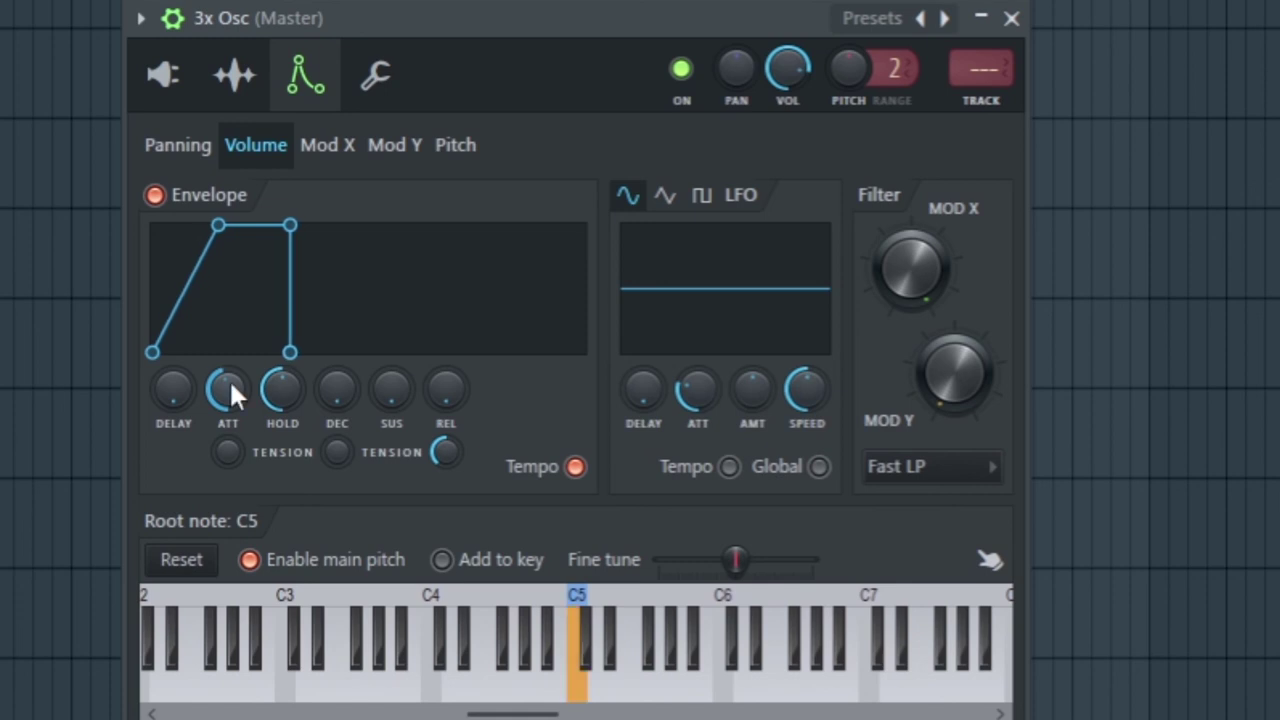
{"action": "left_click_drag", "start_coordinate": [229, 378], "coordinate": [229, 432]}
{"action": "key", "text": "q"}
{"action": "key", "text": "q"}
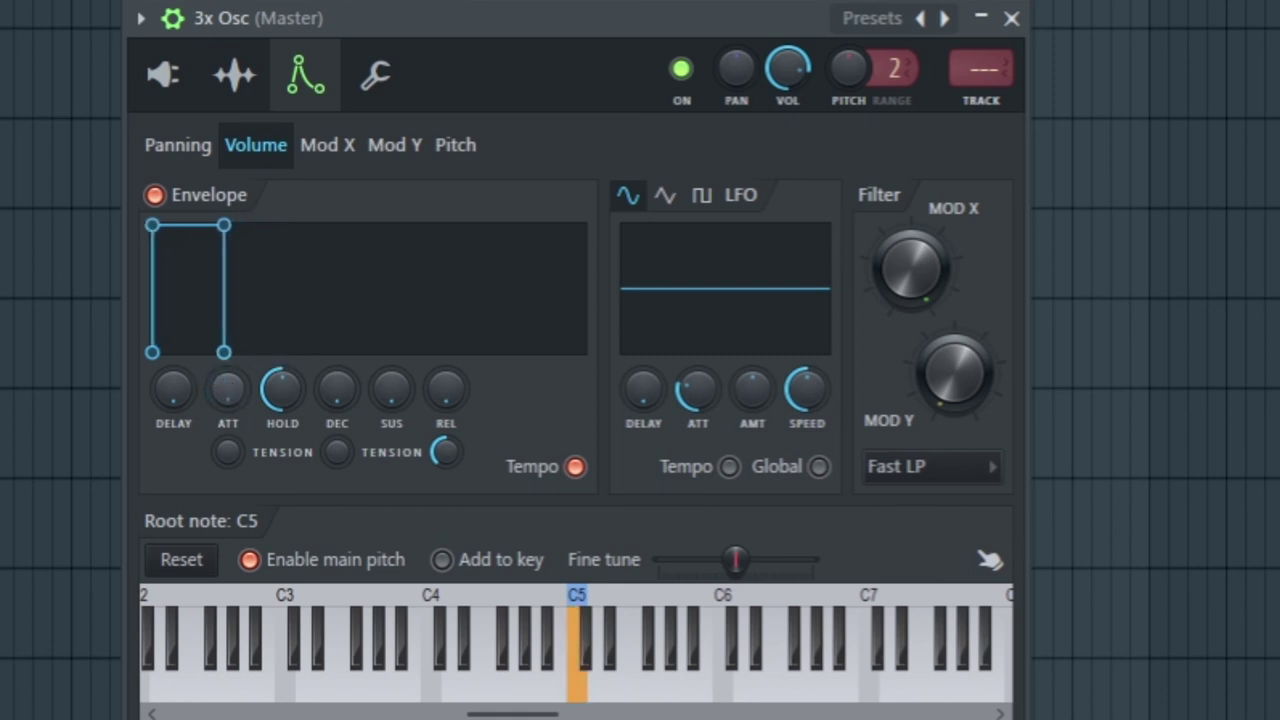
{"action": "key", "text": "q"}
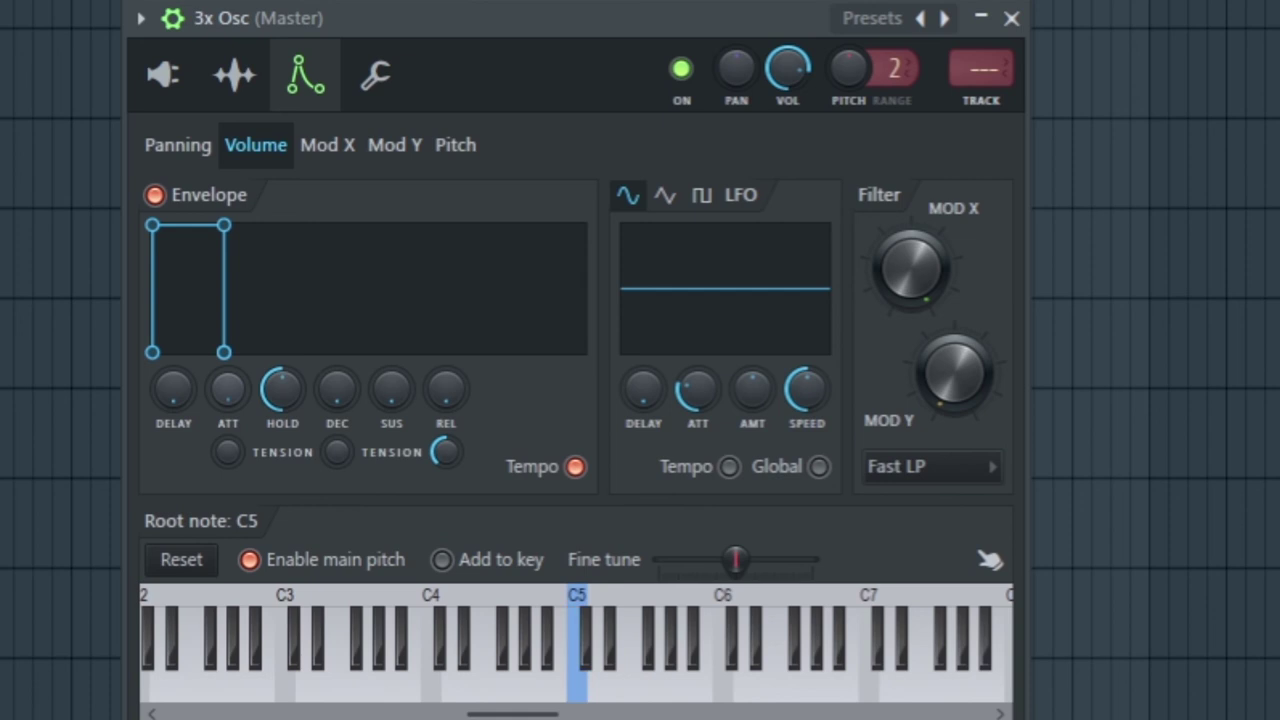
Try a shorter volume attack on 3x Osc, audition it several times and return the attack to zero
{"action": "left_click_drag", "start_coordinate": [228, 389], "coordinate": [228, 369]}
{"action": "key", "text": "q"}
{"action": "key", "text": "q"}
{"action": "key", "text": "q"}
{"action": "left_click_drag", "start_coordinate": [230, 395], "coordinate": [230, 415]}
{"action": "key", "text": "q"}
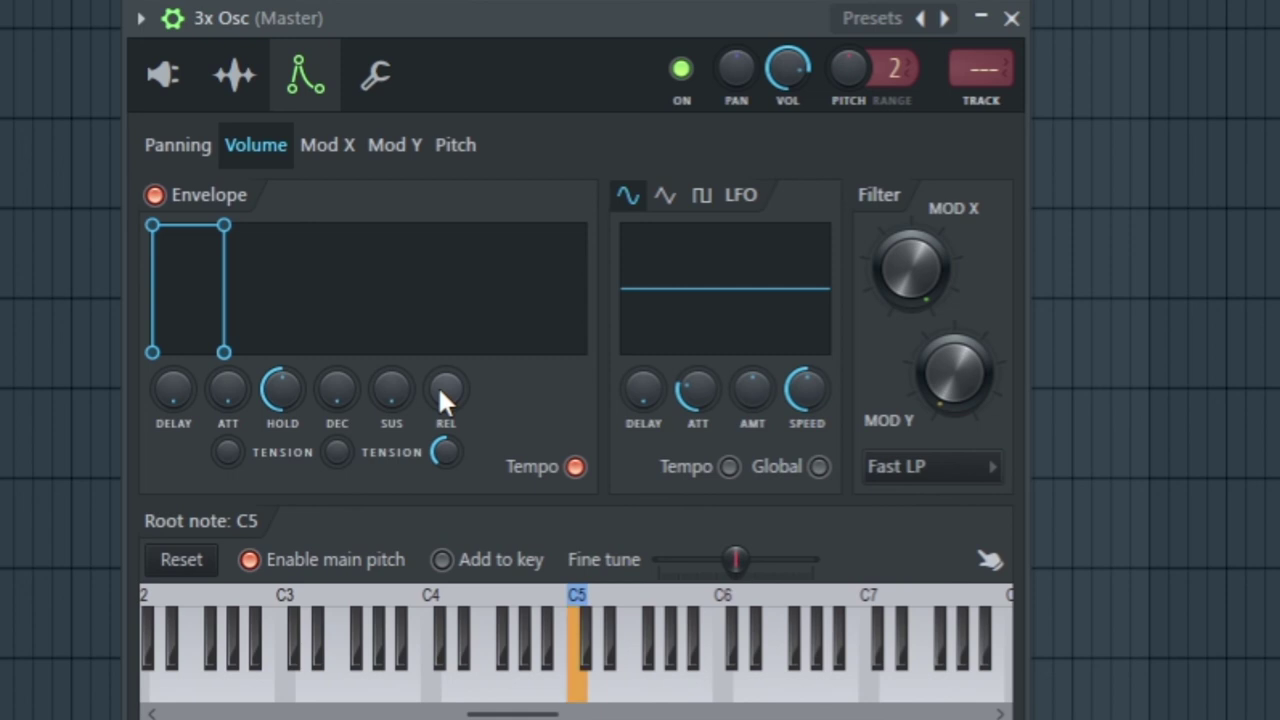
{"action": "key", "text": "q"}
Set 3x Osc's volume sustain to about half, add a moderate release and a short decay, and audition the note
{"action": "left_click_drag", "start_coordinate": [437, 385], "coordinate": [397, 372]}
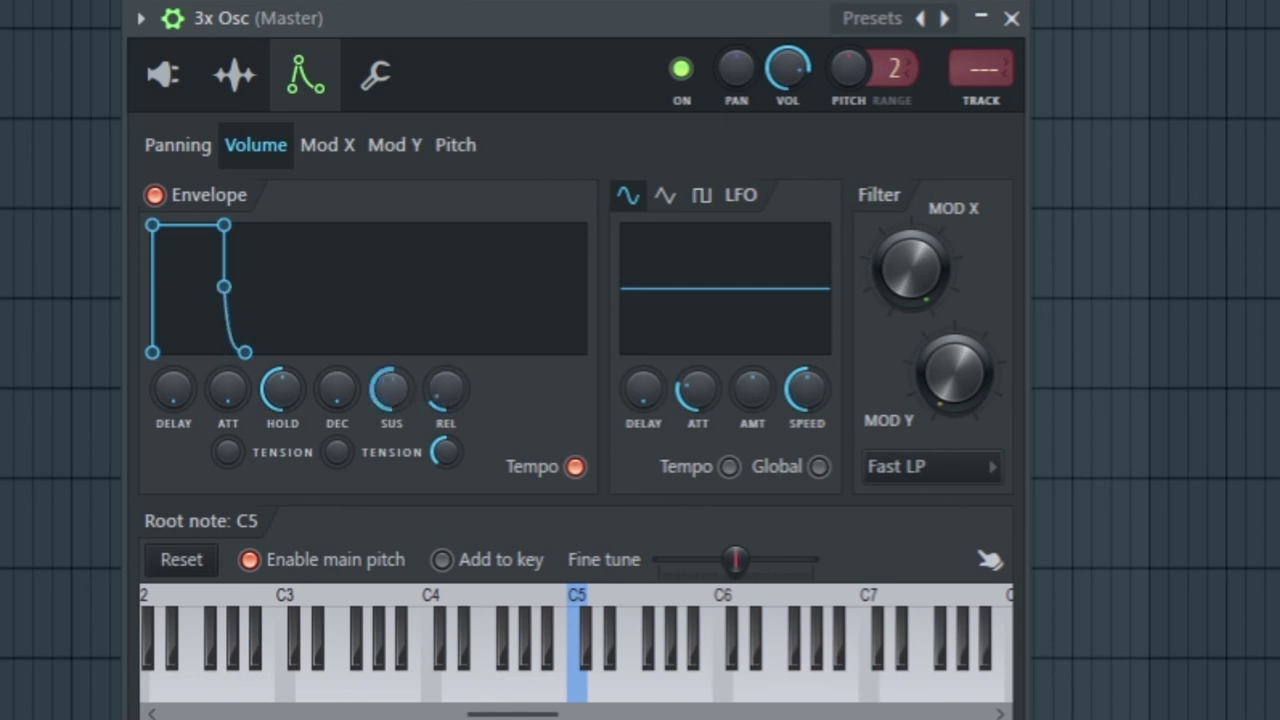
{"action": "left_click_drag", "start_coordinate": [452, 408], "coordinate": [449, 354]}
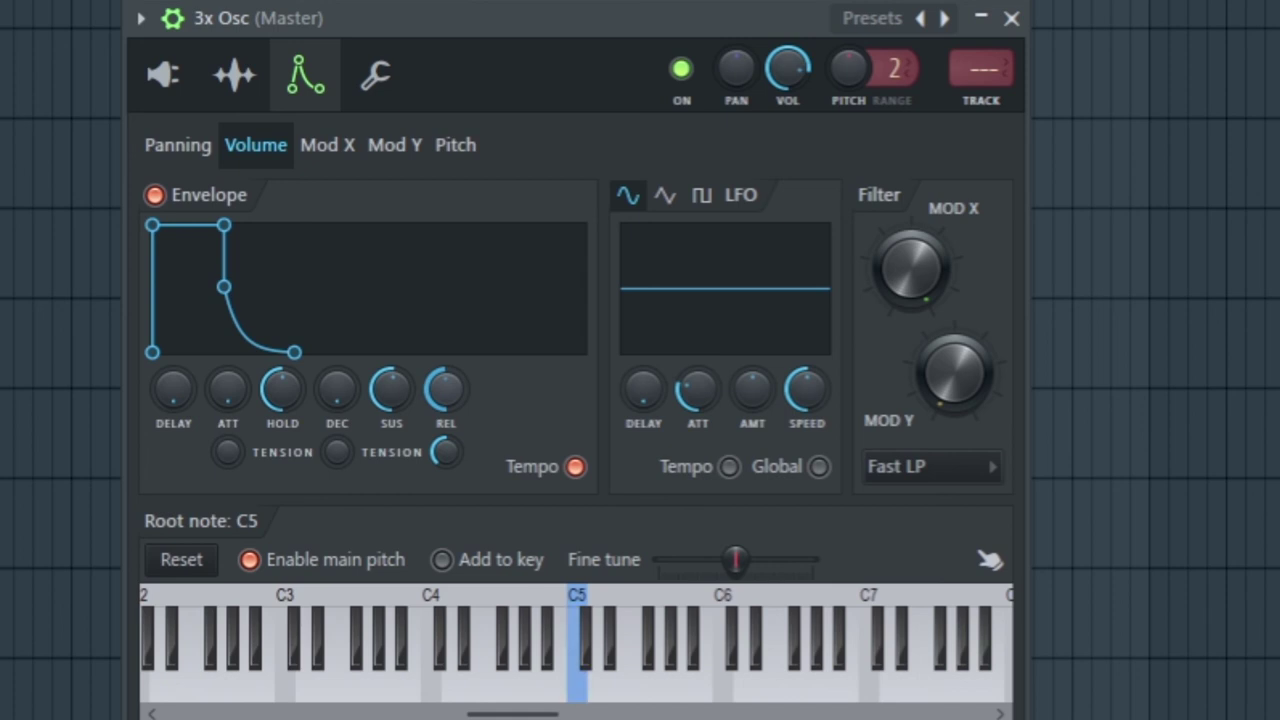
{"action": "left_click_drag", "start_coordinate": [446, 389], "coordinate": [390, 408]}
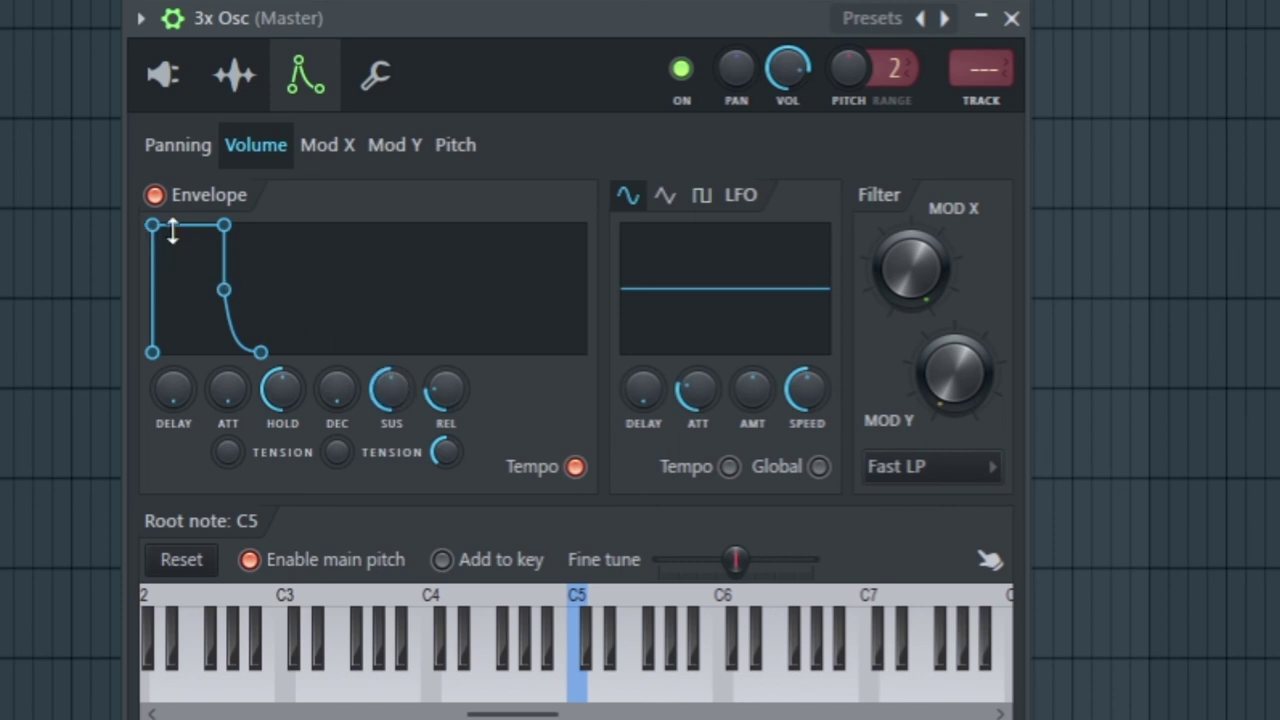
{"action": "left_click_drag", "start_coordinate": [389, 391], "coordinate": [326, 384]}
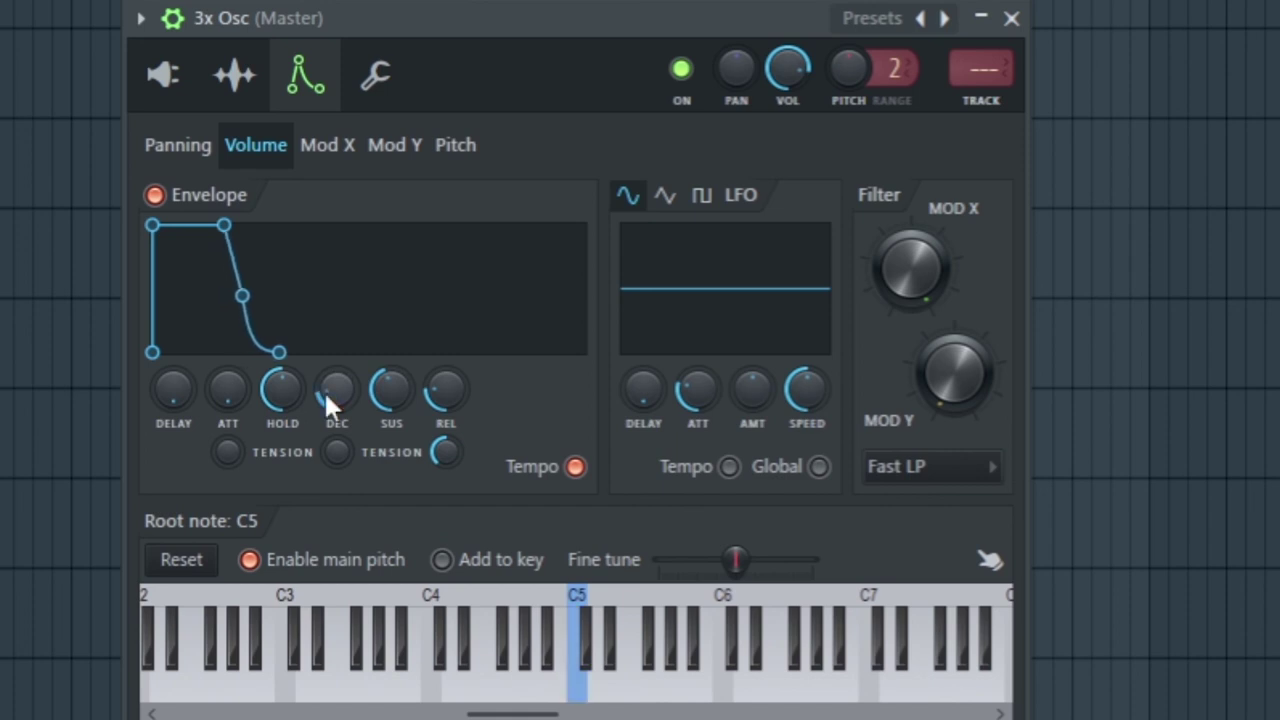
{"action": "key", "text": "q"}
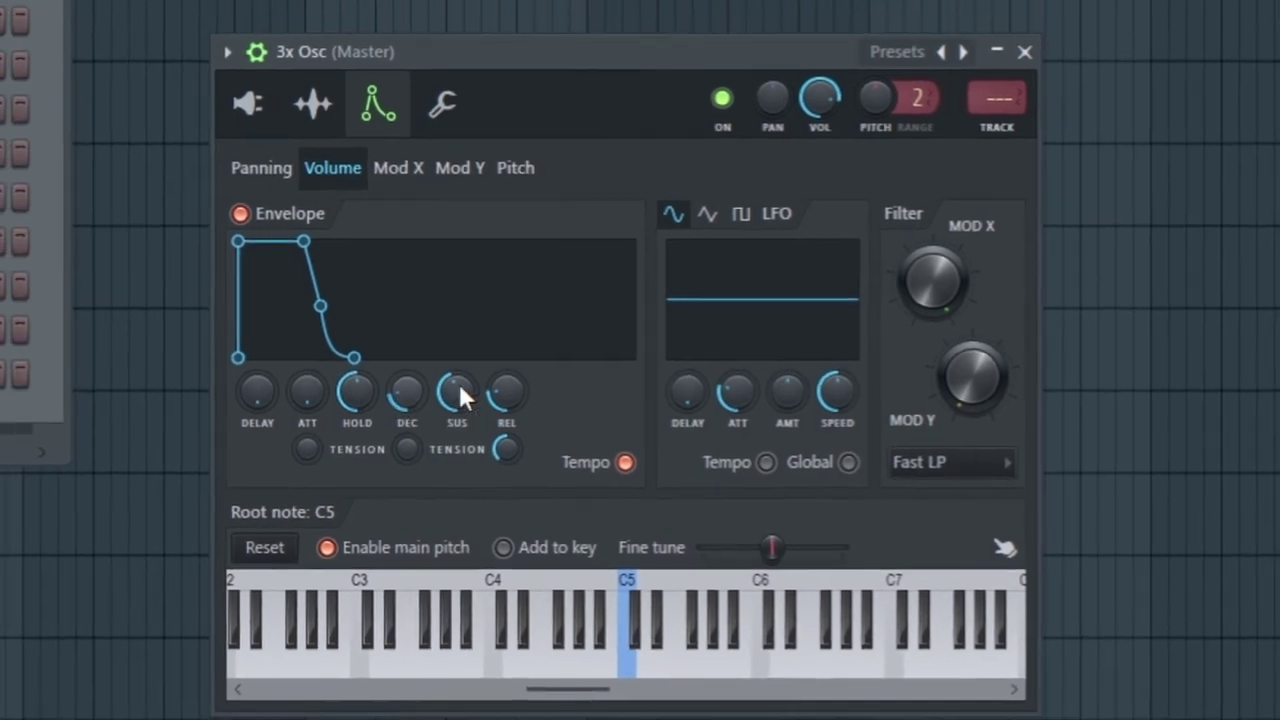
Close the 3x Osc window and switch to the FLEX channel
{"action": "left_click", "coordinate": [1024, 51]}
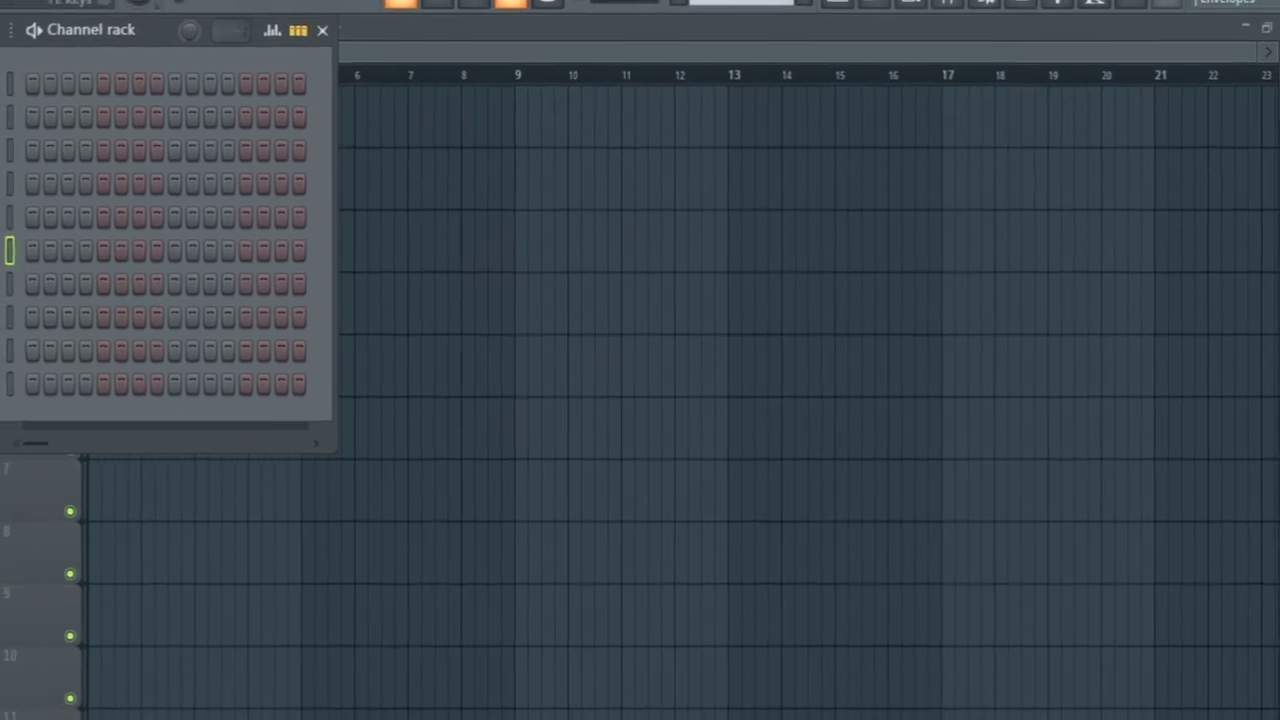
{"action": "left_click", "coordinate": [30, 320]}
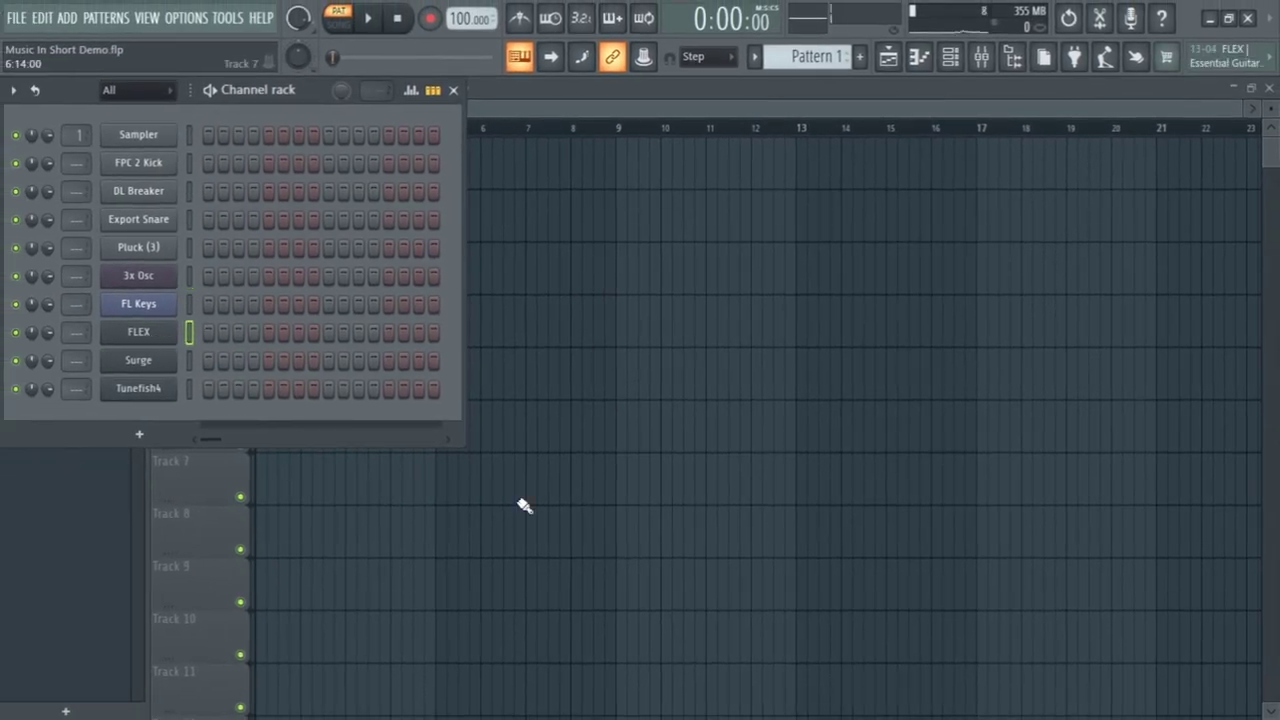